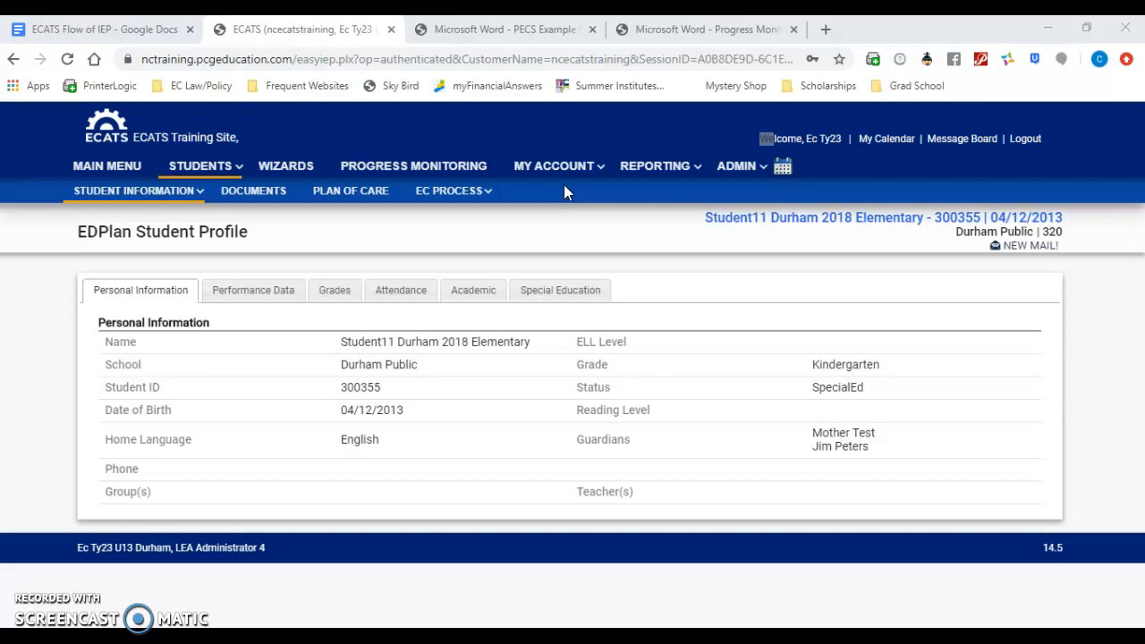
Step: Review the topics, questions and IEP components in the ECATS Flow of IEP table in Google Docs
left_click(99, 29)
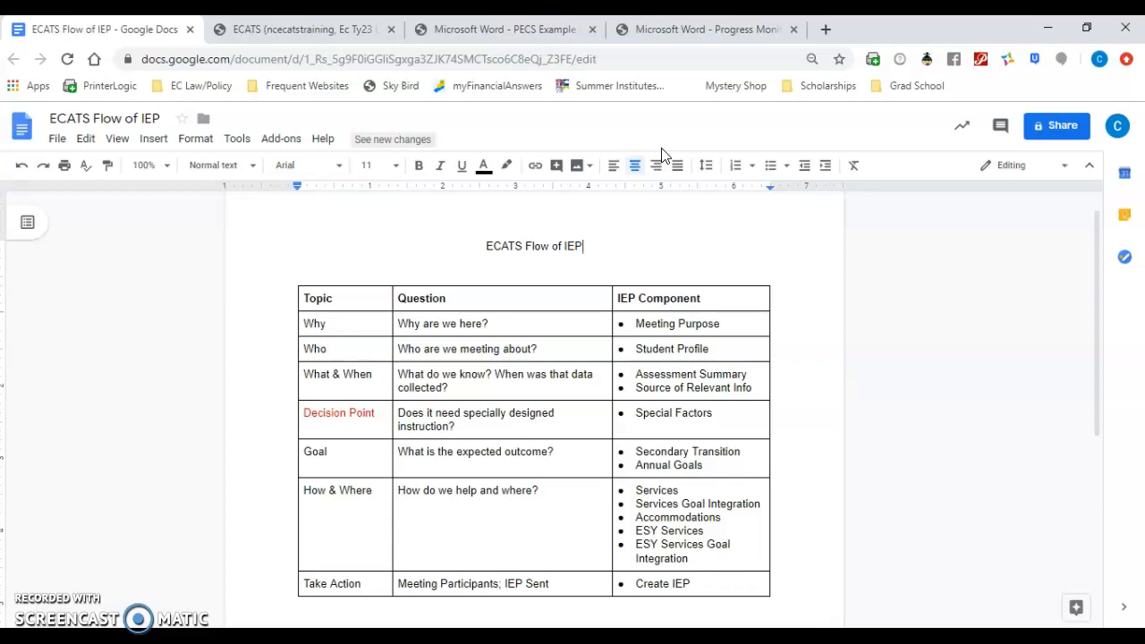
left_click_drag(1098, 261, 1107, 295)
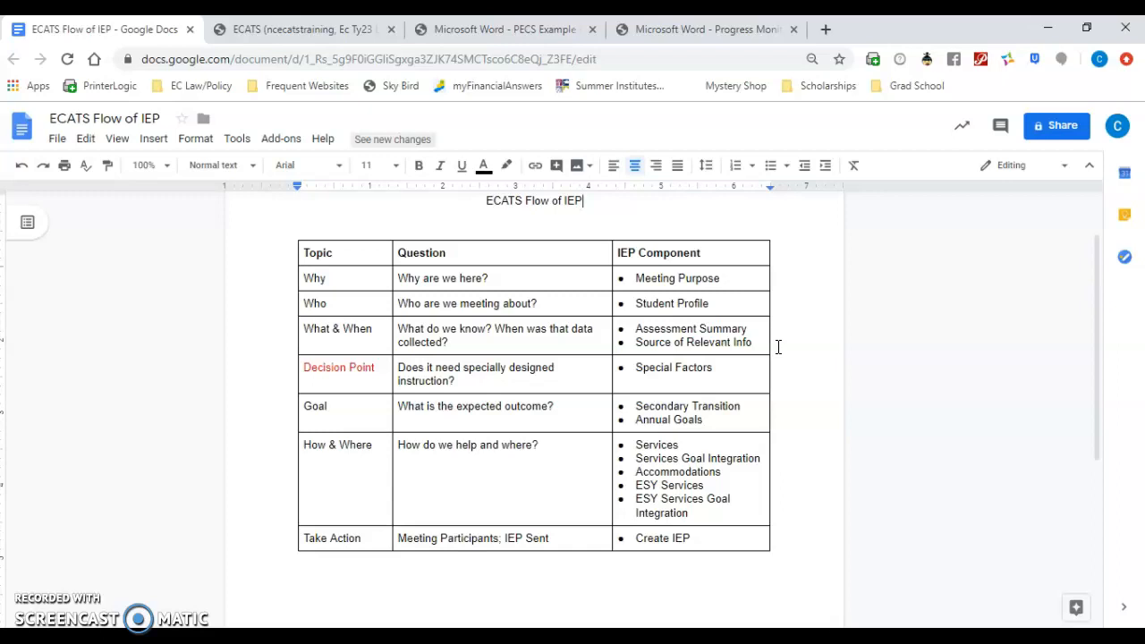
left_click(765, 366)
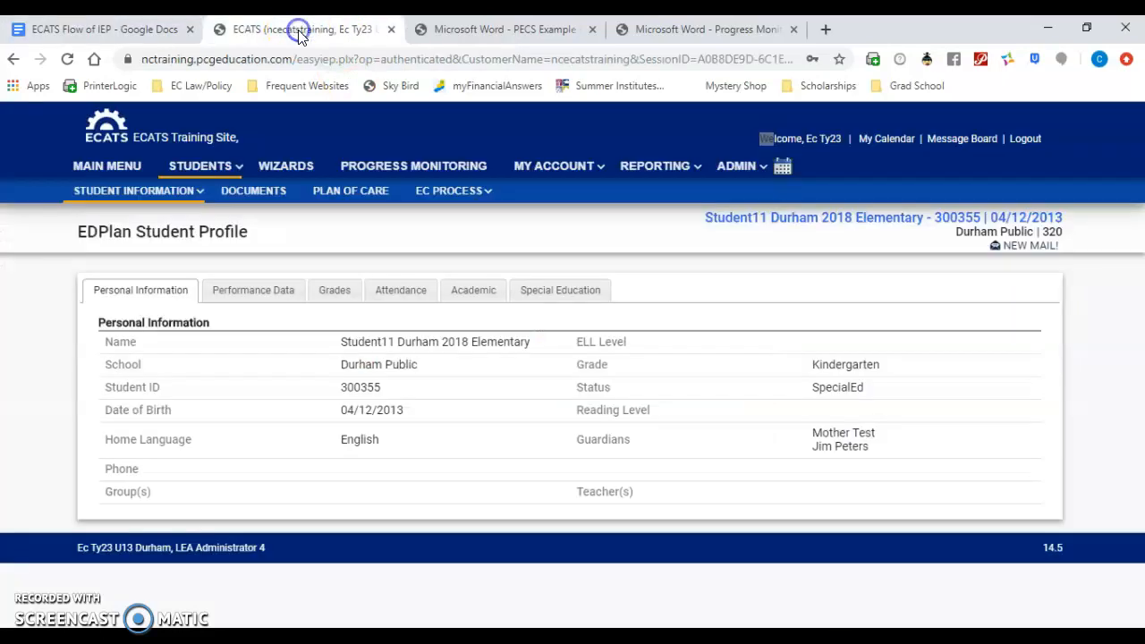
Step: Switch to ECATS and open the Assessment Summary in the student's IEP process
left_click(300, 28)
mouse_move(439, 217)
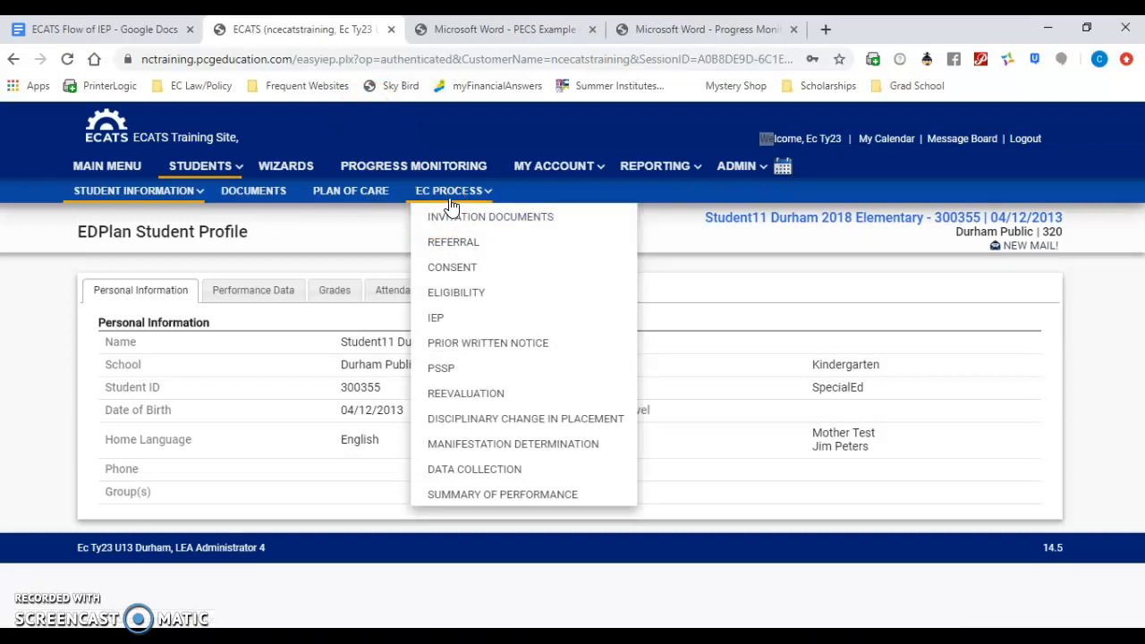
left_click(450, 304)
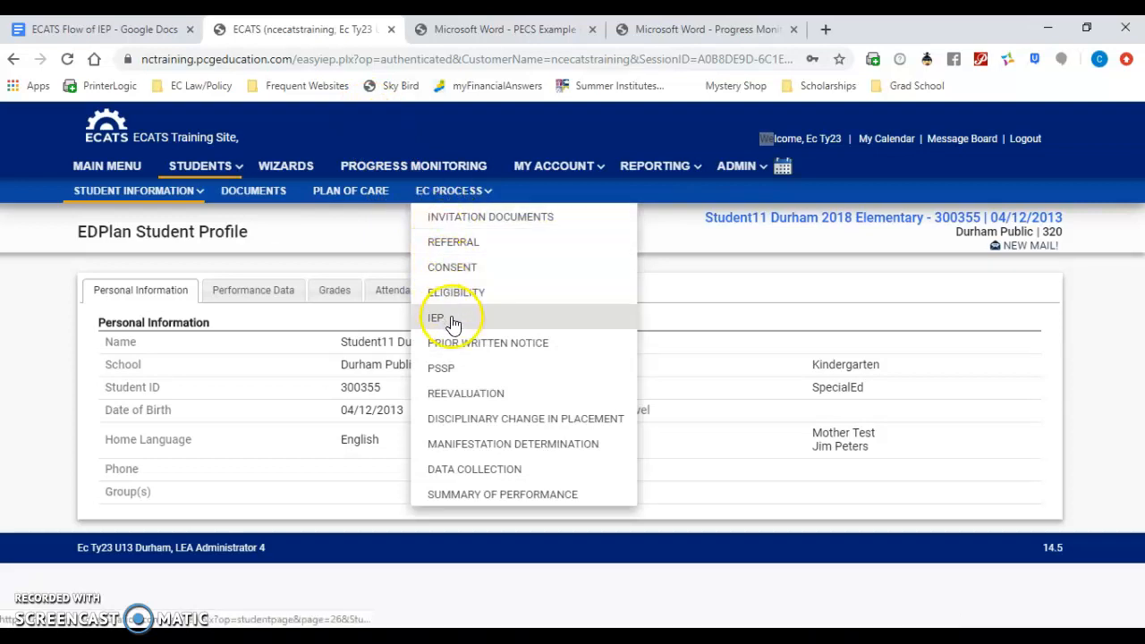
left_click(448, 319)
left_click(230, 462)
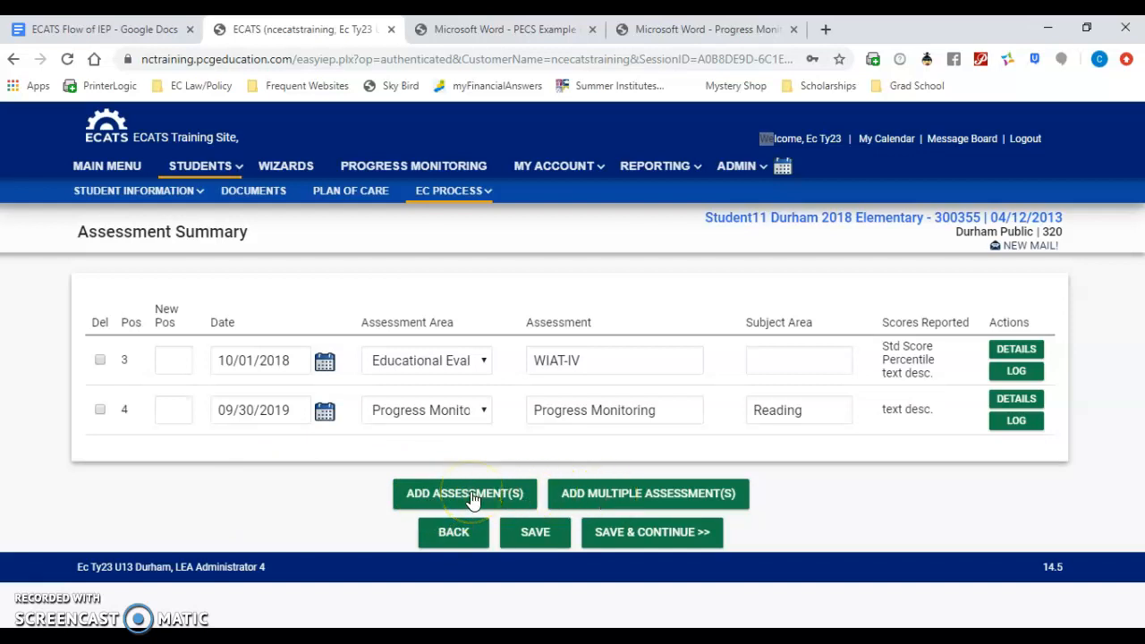
Step: Start adding multiple assessments and set the assessment category to Special Education
left_click(608, 496)
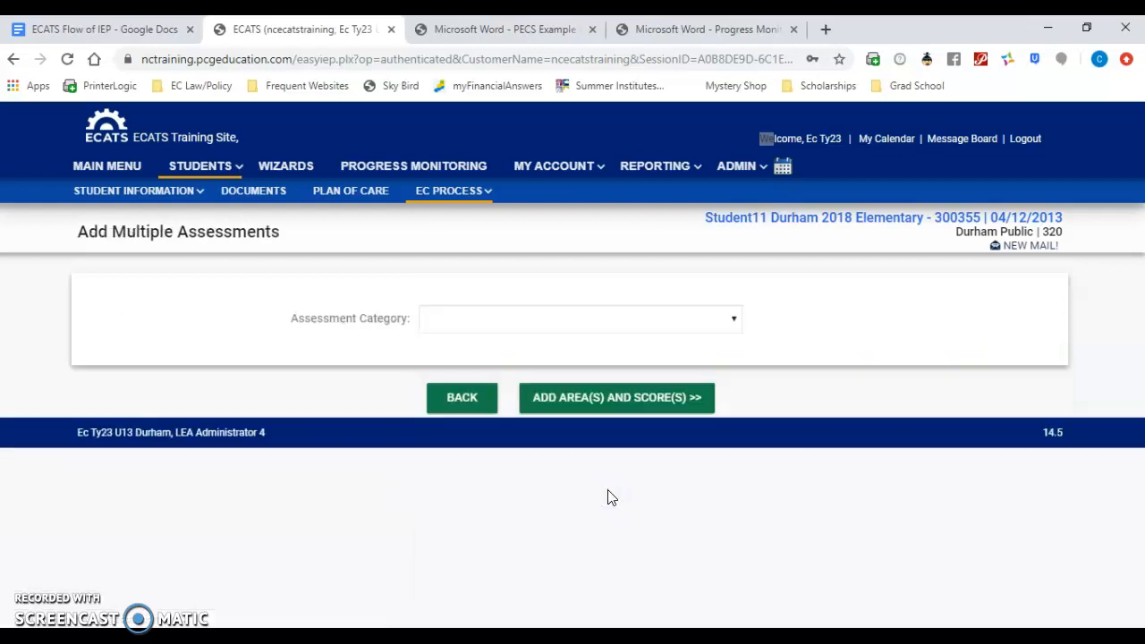
left_click(495, 321)
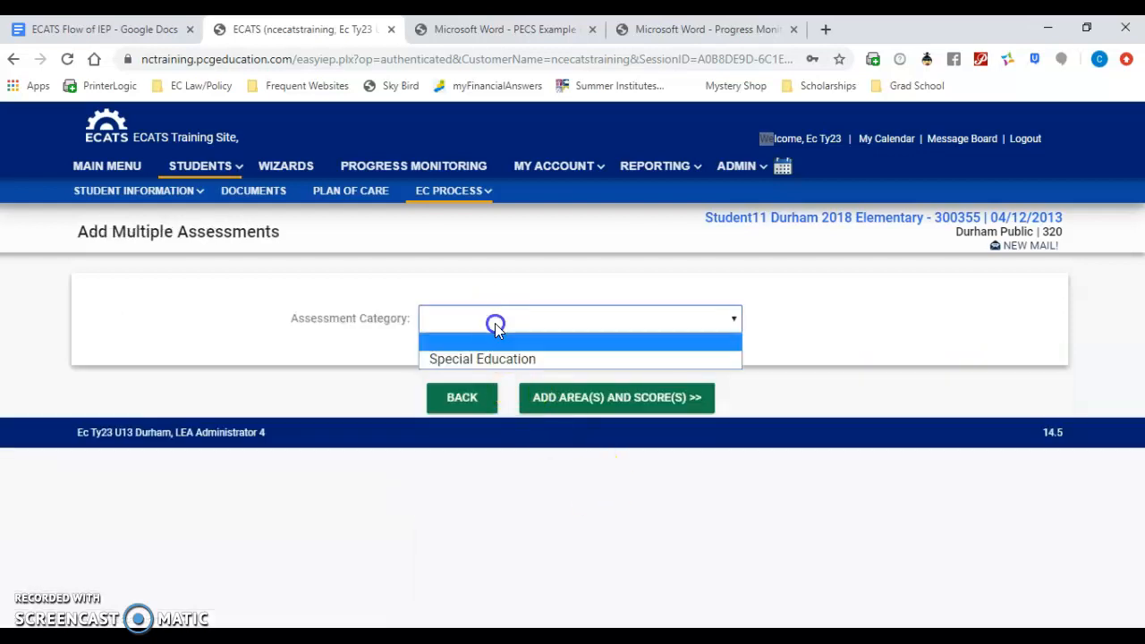
left_click(506, 365)
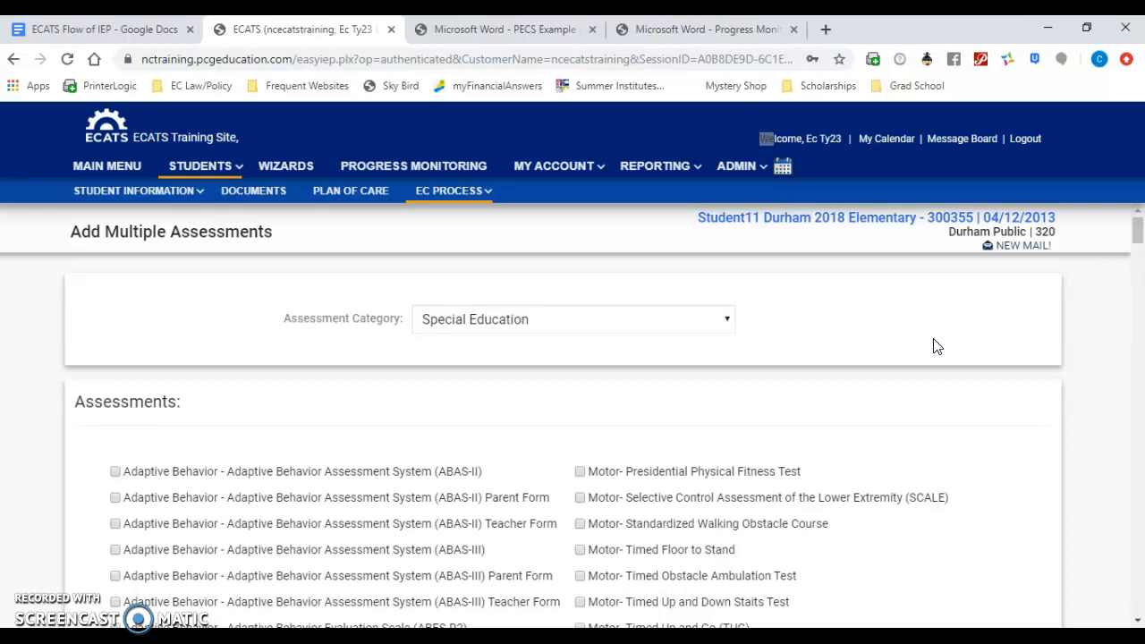
Step: Look up the cognitive test in the PECS example report, and select Wechsler Intelligence Scale for Children 5th Edition (WISC-V) among the assessments
left_click(525, 31)
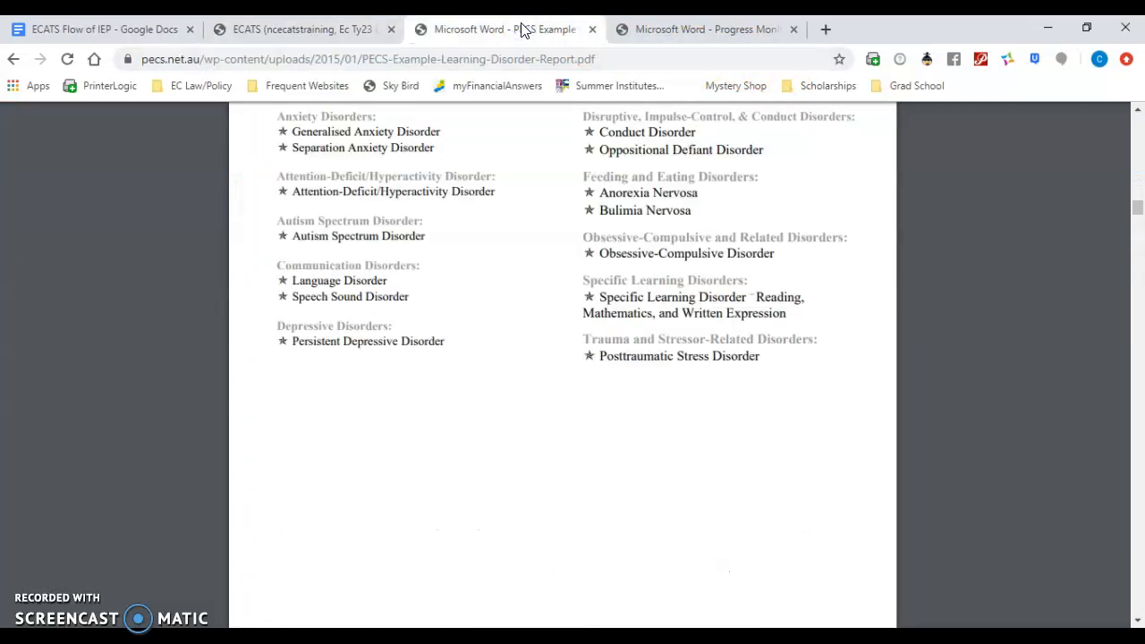
left_click_drag(1138, 210, 1132, 139)
scroll(1129, 128, "down", 3)
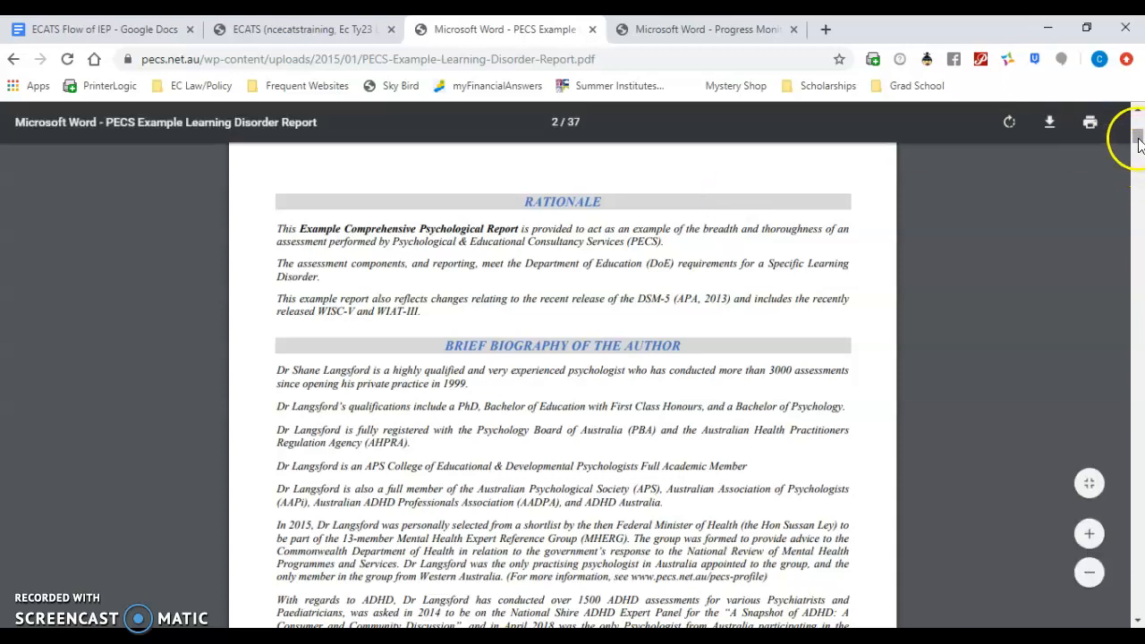
left_click_drag(1138, 142, 1139, 243)
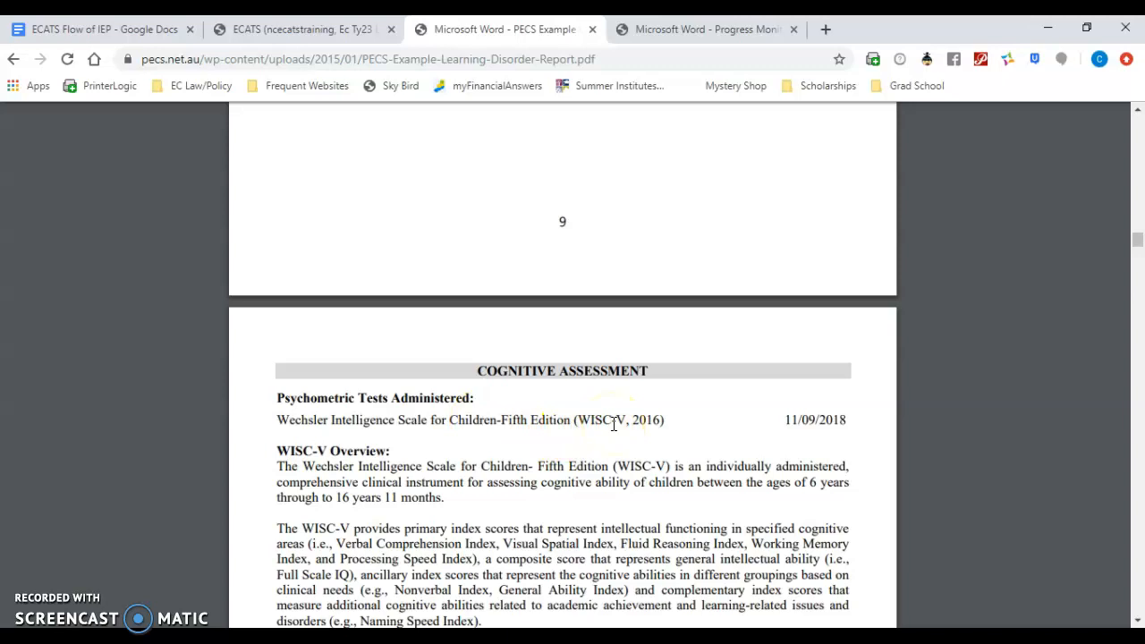
left_click(304, 32)
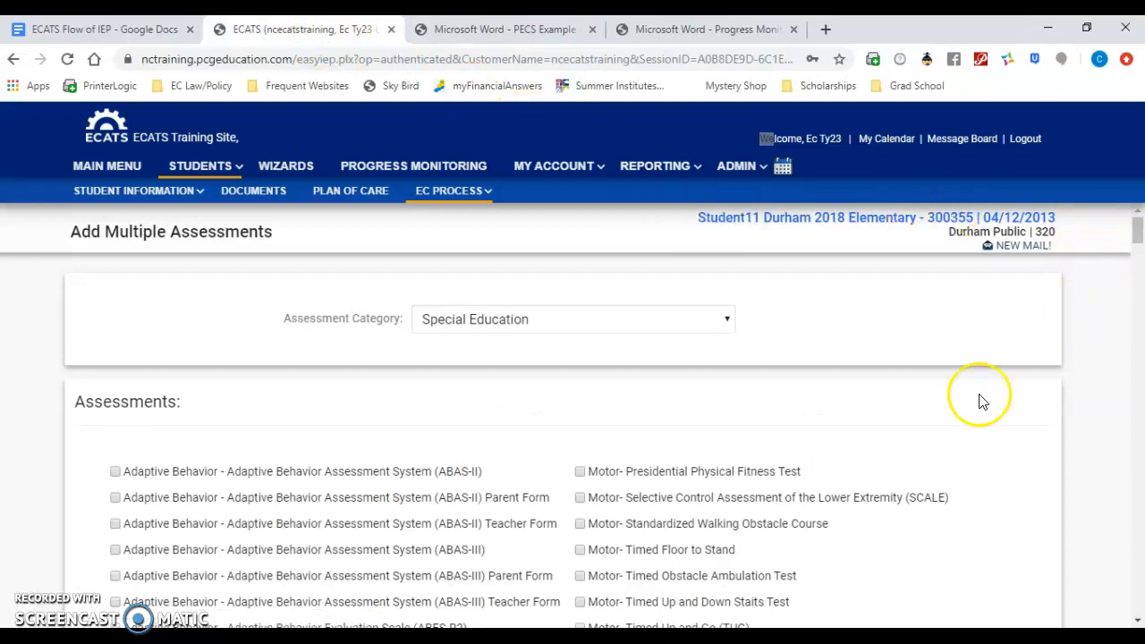
scroll(912, 415, "down", 2)
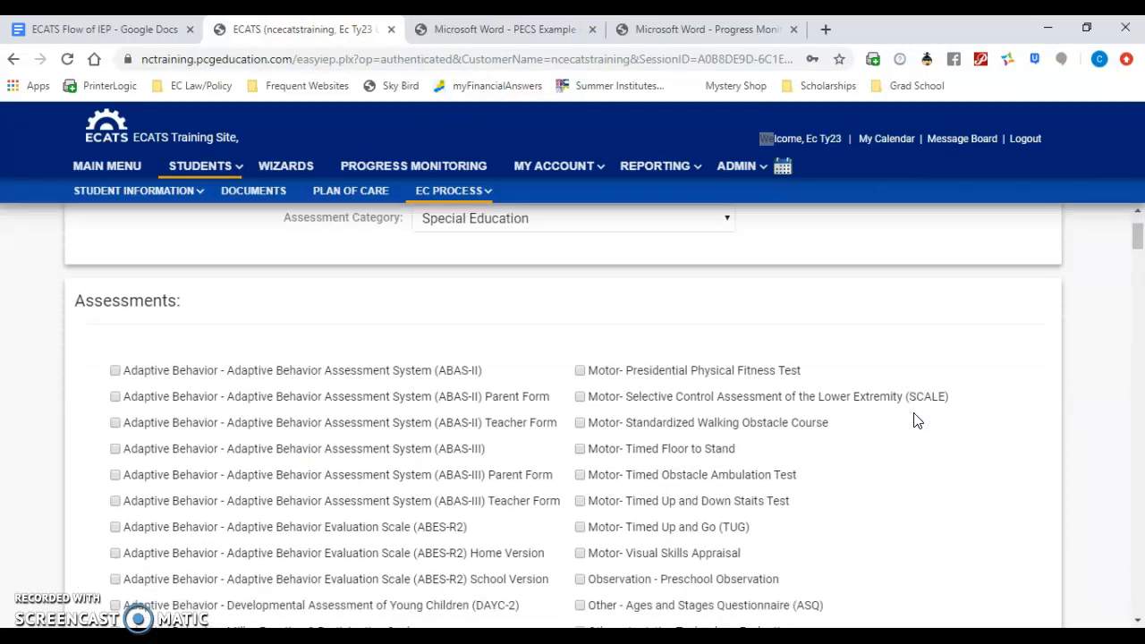
scroll(914, 420, "down", 3)
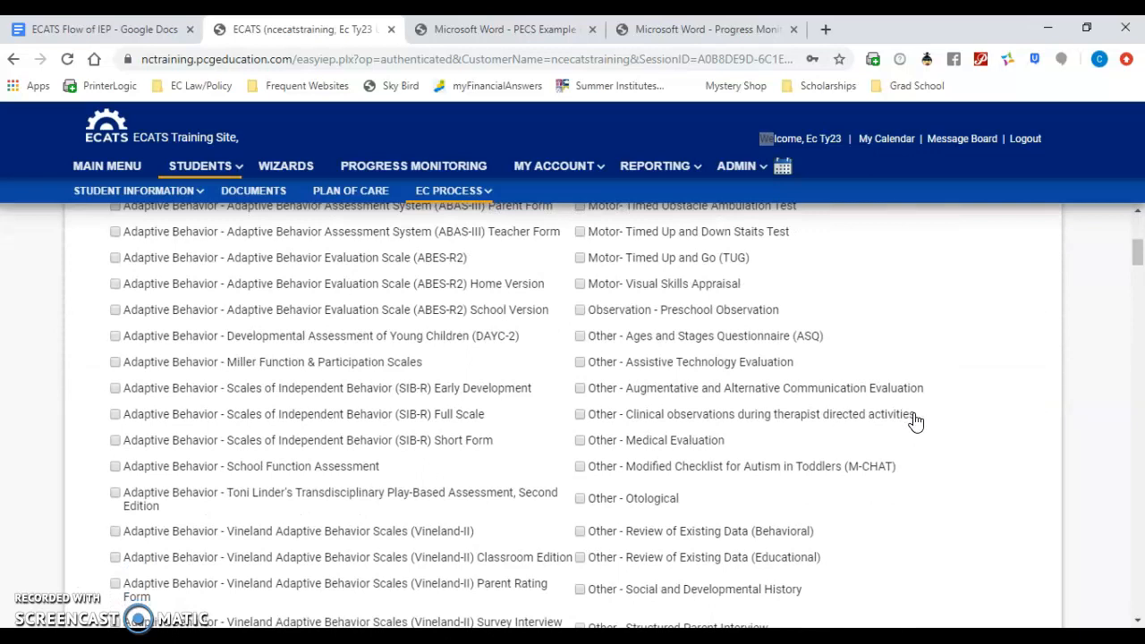
key("ctrl+f")
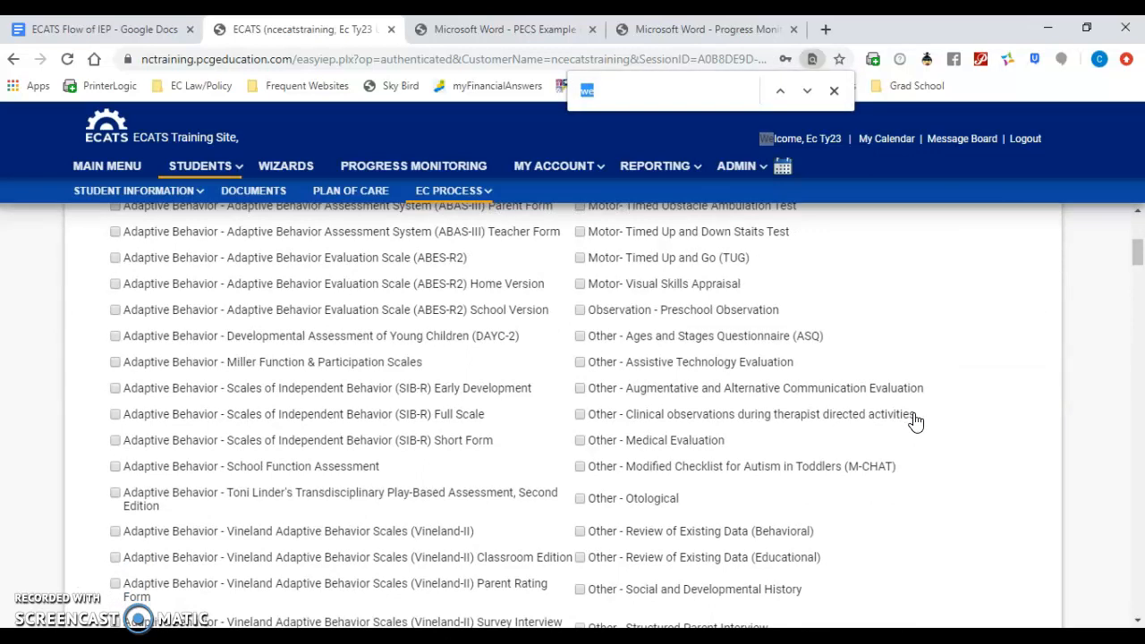
type("wi")
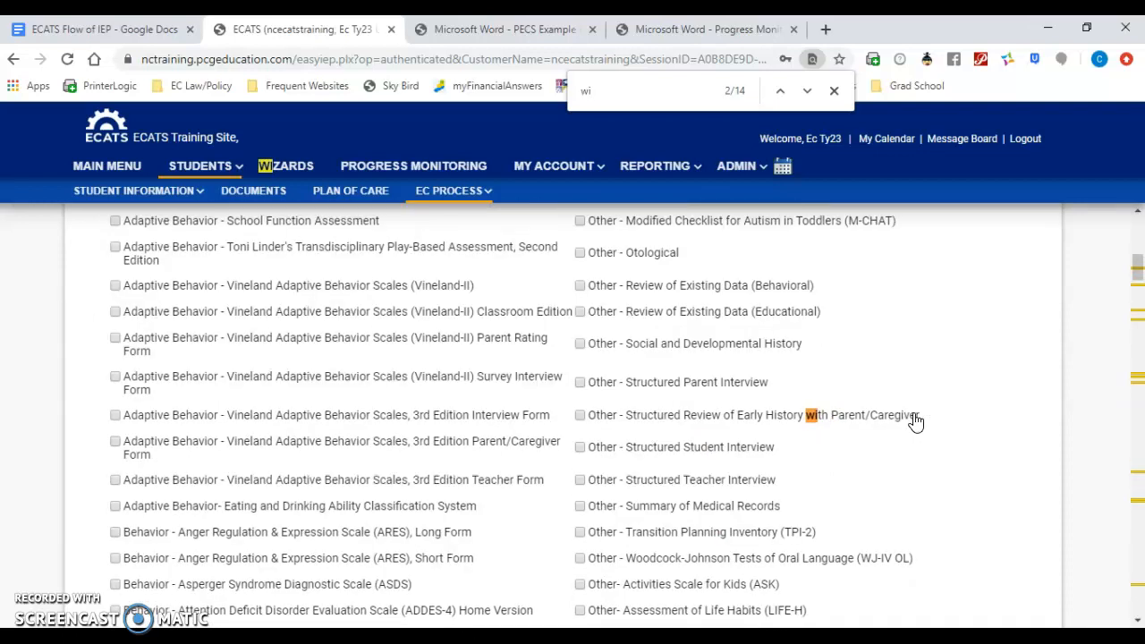
type("sc")
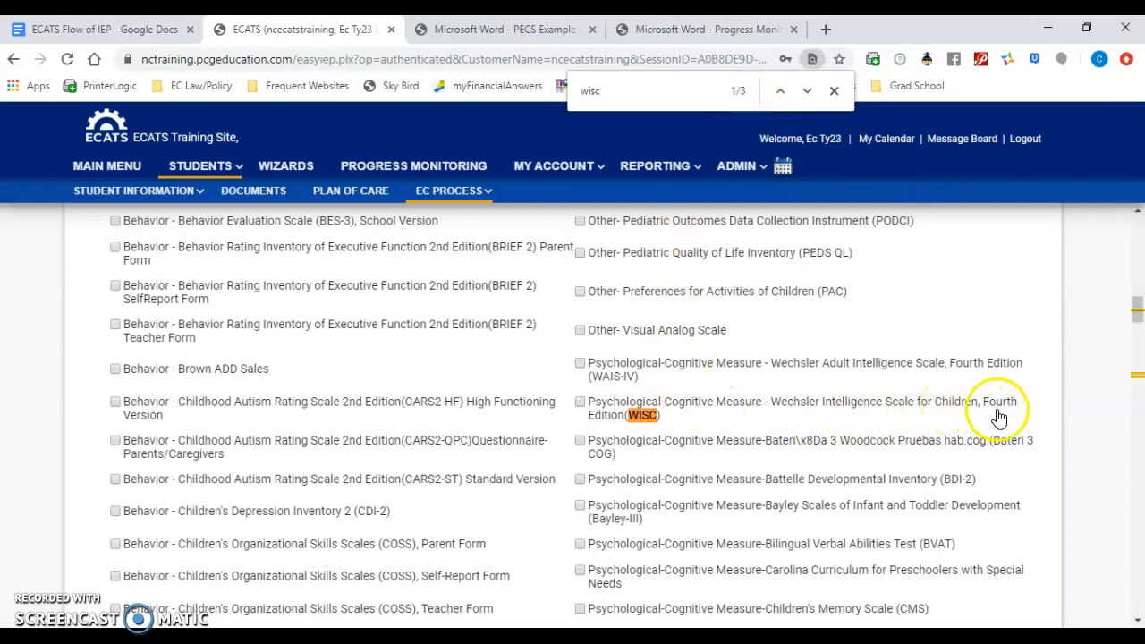
left_click(807, 90)
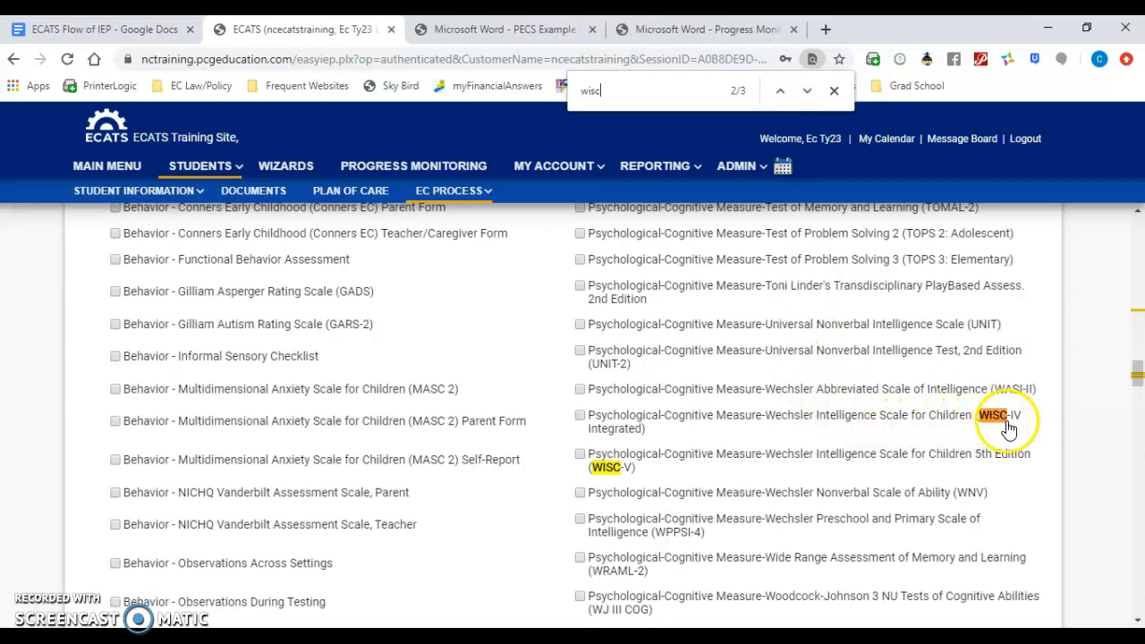
left_click(580, 456)
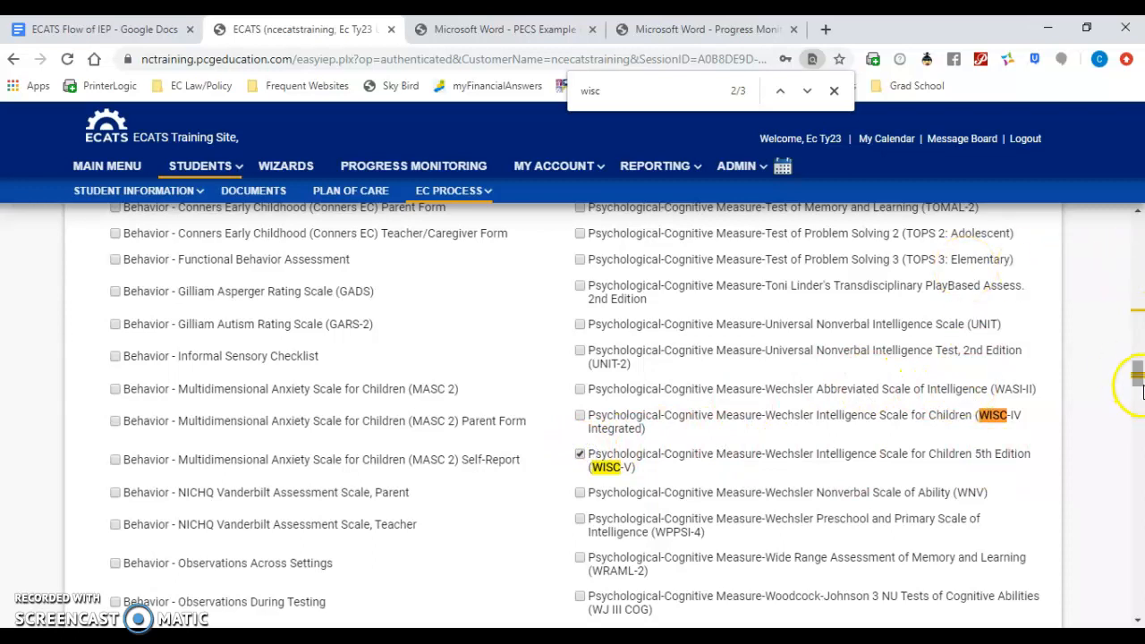
Step: Find and select Educational - Progress Monitoring of Targeted Skills (Academic and/or Behavioral), and proceed to adding areas and scores
left_click(736, 29)
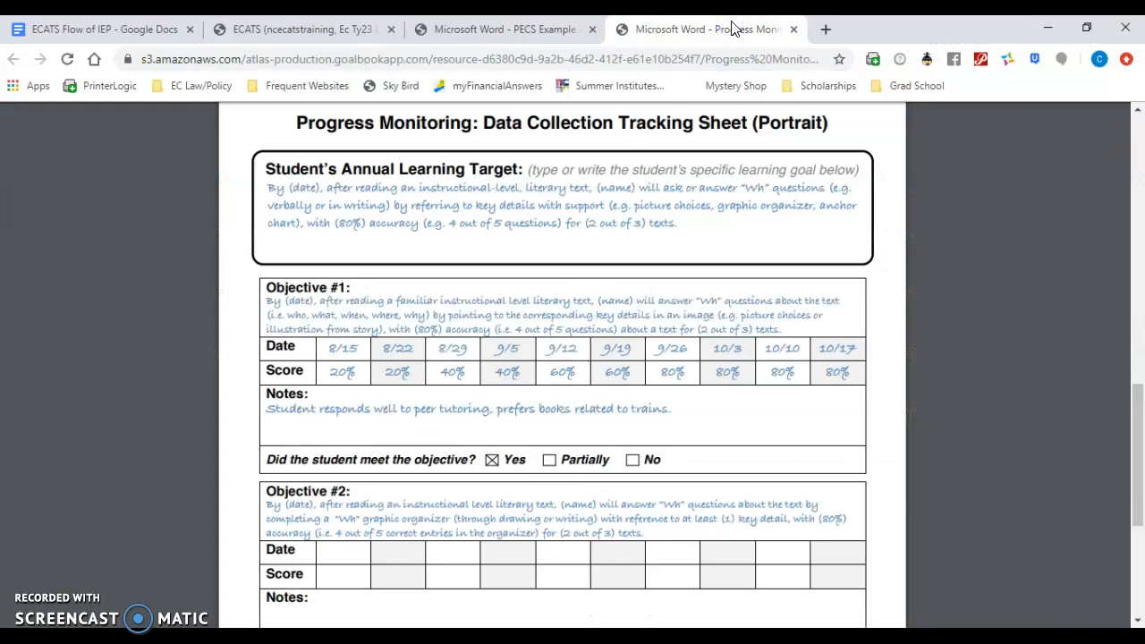
left_click(288, 30)
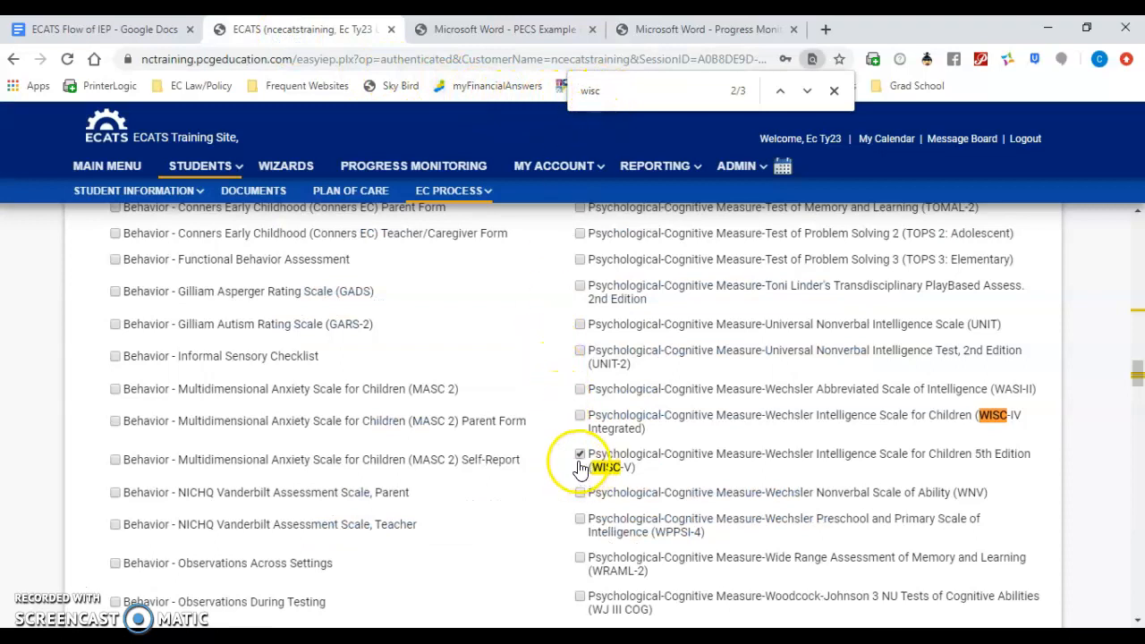
left_click(611, 87)
key("BackSpace")
key("BackSpace")
key("BackSpace")
key("BackSpace")
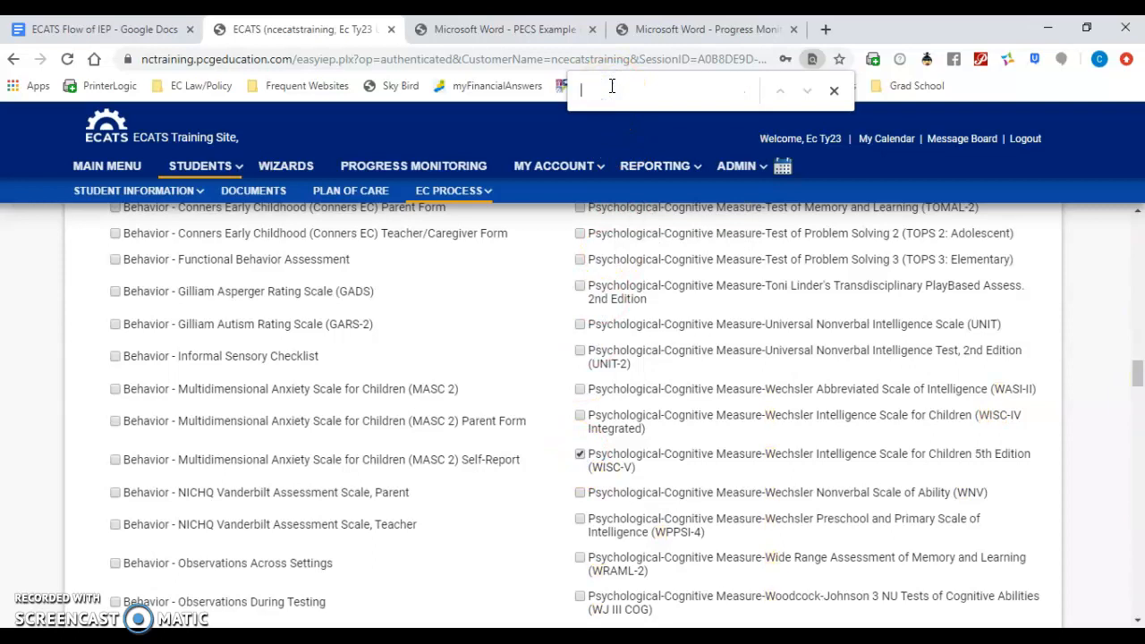
type("pr")
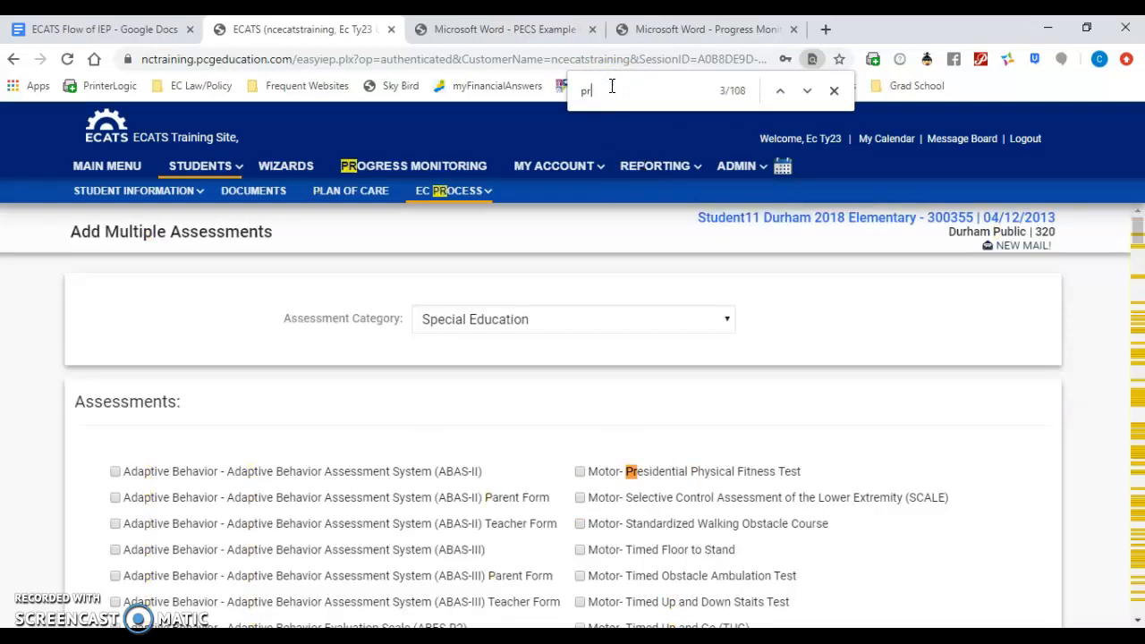
type("og")
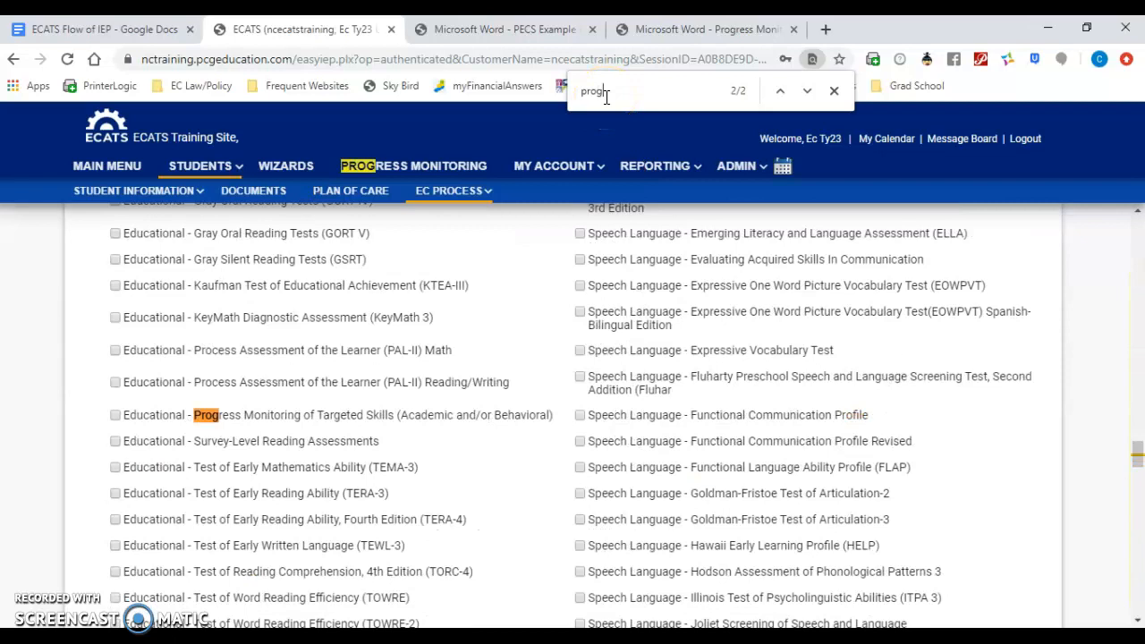
left_click(115, 415)
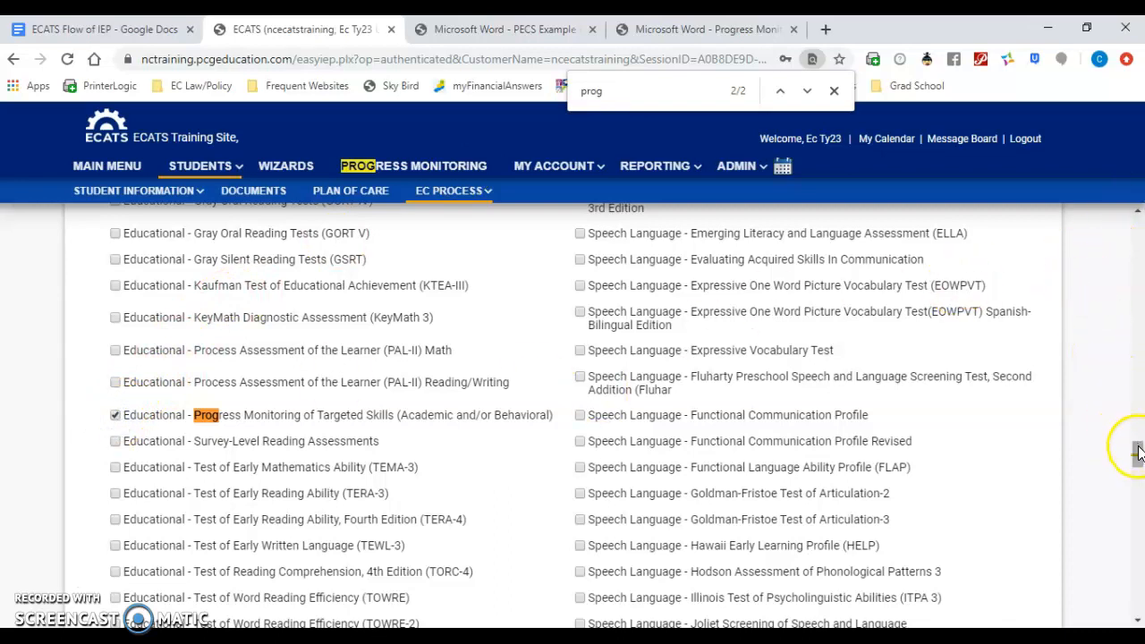
left_click_drag(1137, 449, 1140, 597)
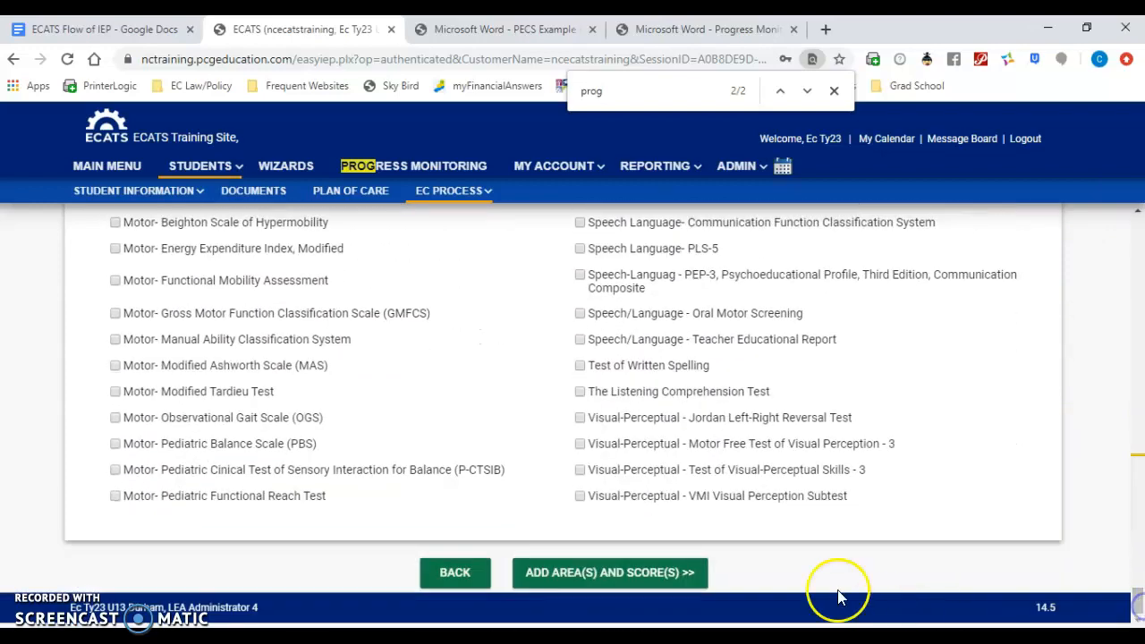
left_click(614, 586)
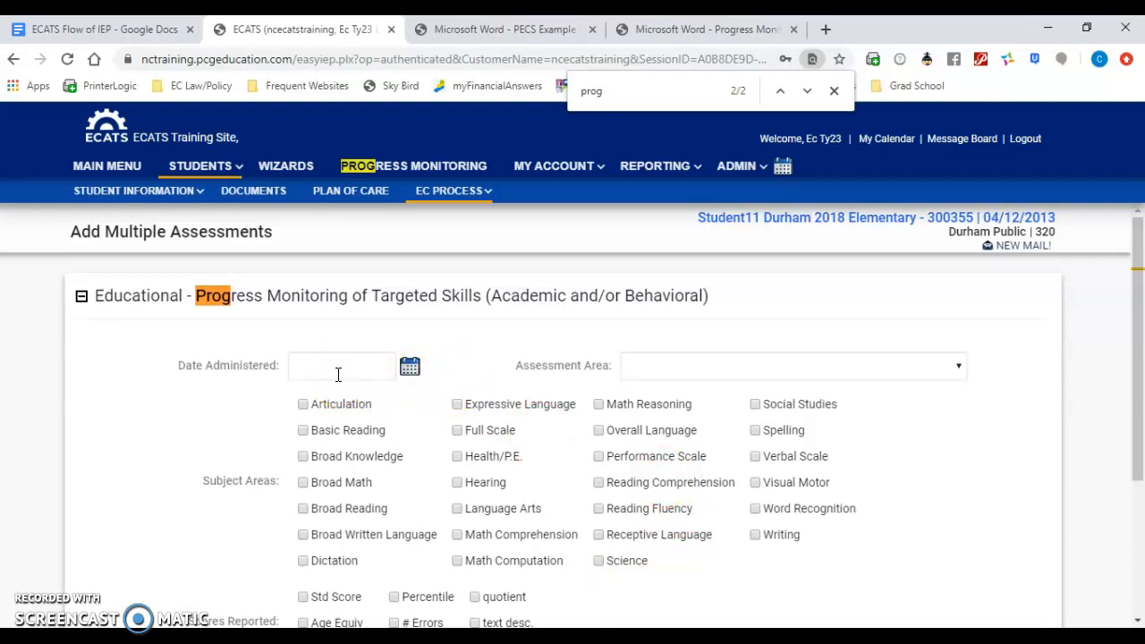
Step: Check the dates on the progress monitoring tracking sheet, and set the assessment's date administered to 10/17/2019 and its area to Progress Monitoring
left_click(657, 34)
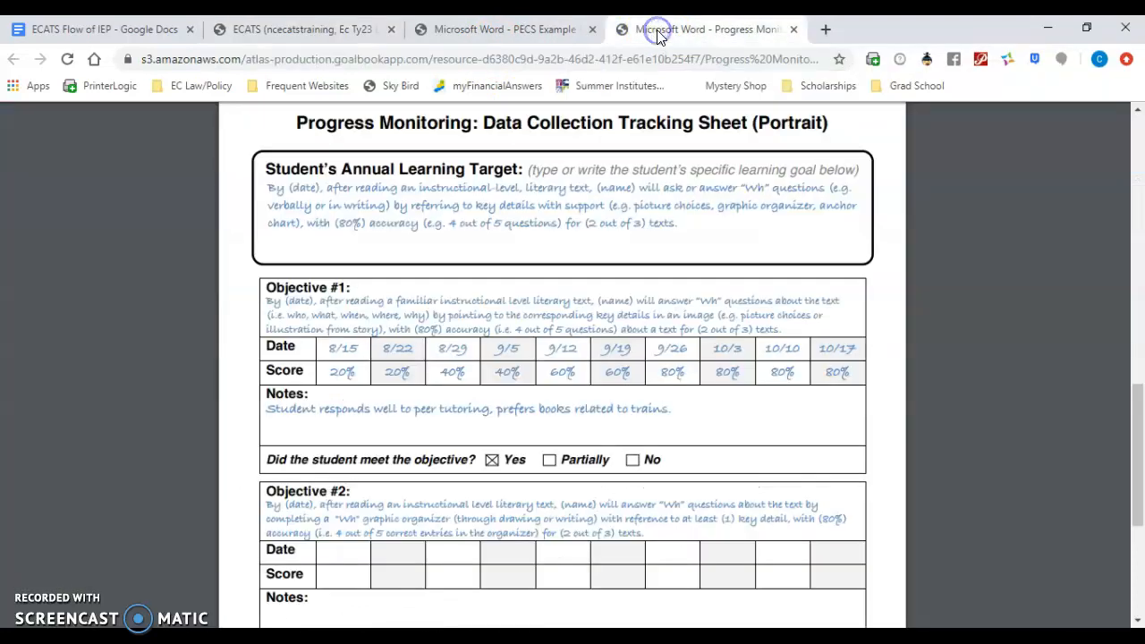
left_click(1137, 109)
left_click(1138, 110)
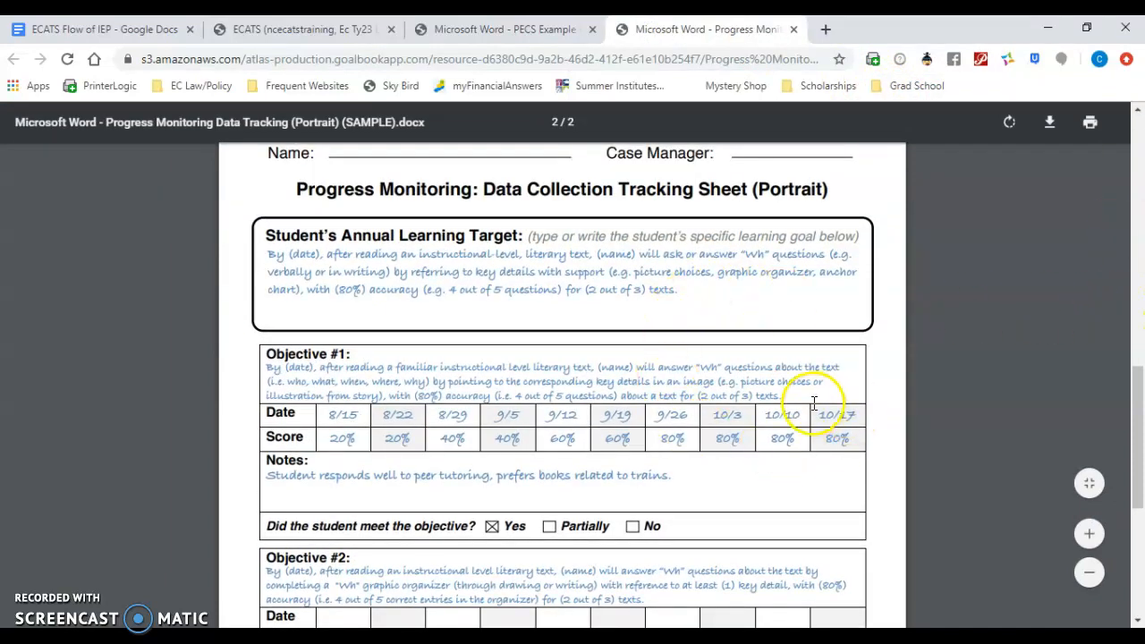
left_click_drag(1140, 388, 1140, 412)
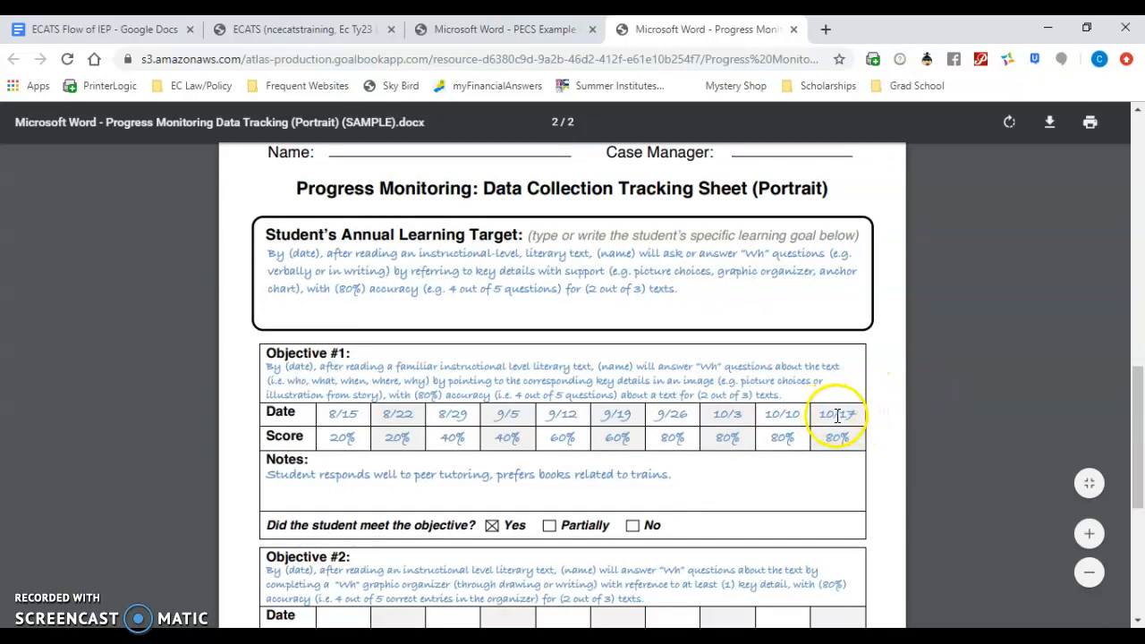
left_click(304, 29)
left_click(410, 367)
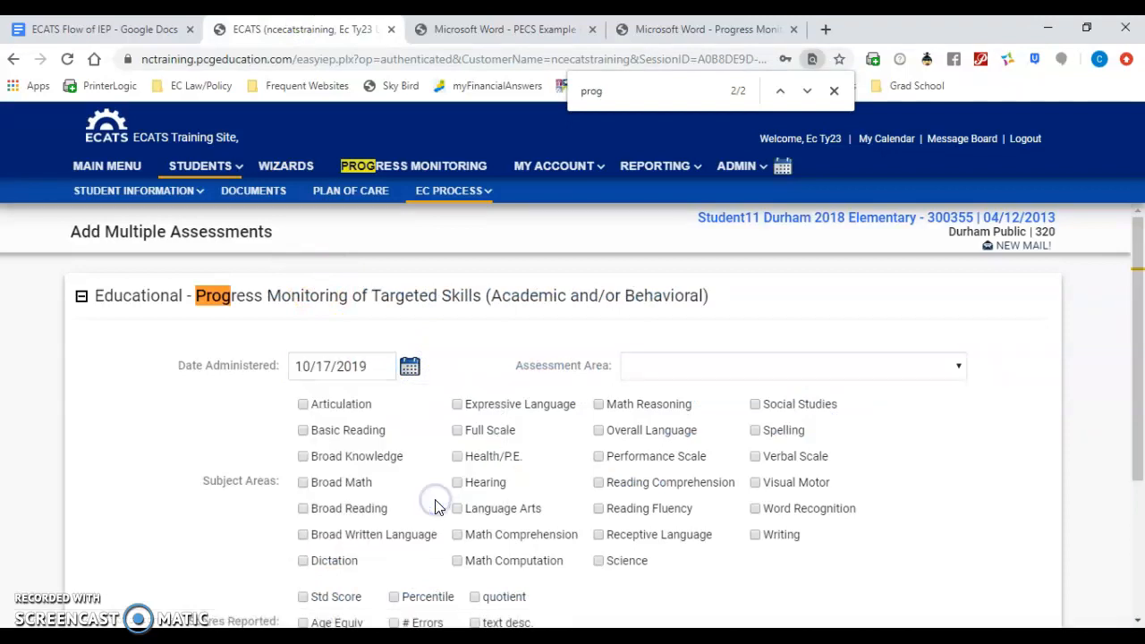
left_click(667, 369)
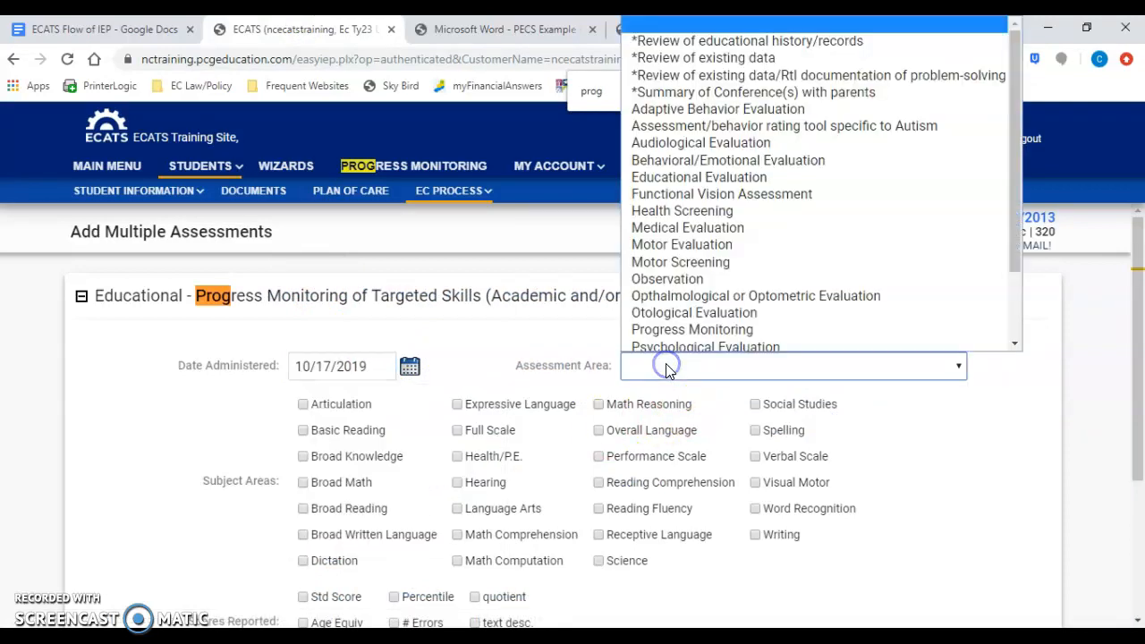
left_click(713, 326)
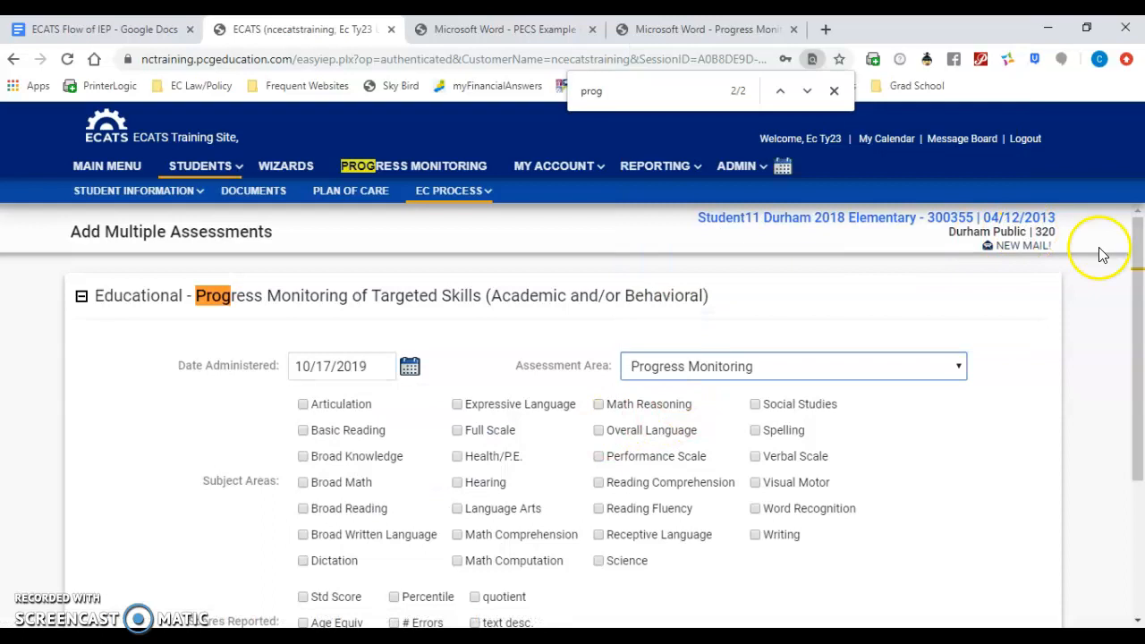
Step: Check the progress monitoring tracking sheet, and mark Reading Comprehension as the subject area with text desc. and Percentile as the scores reported
left_click_drag(1140, 300, 1140, 393)
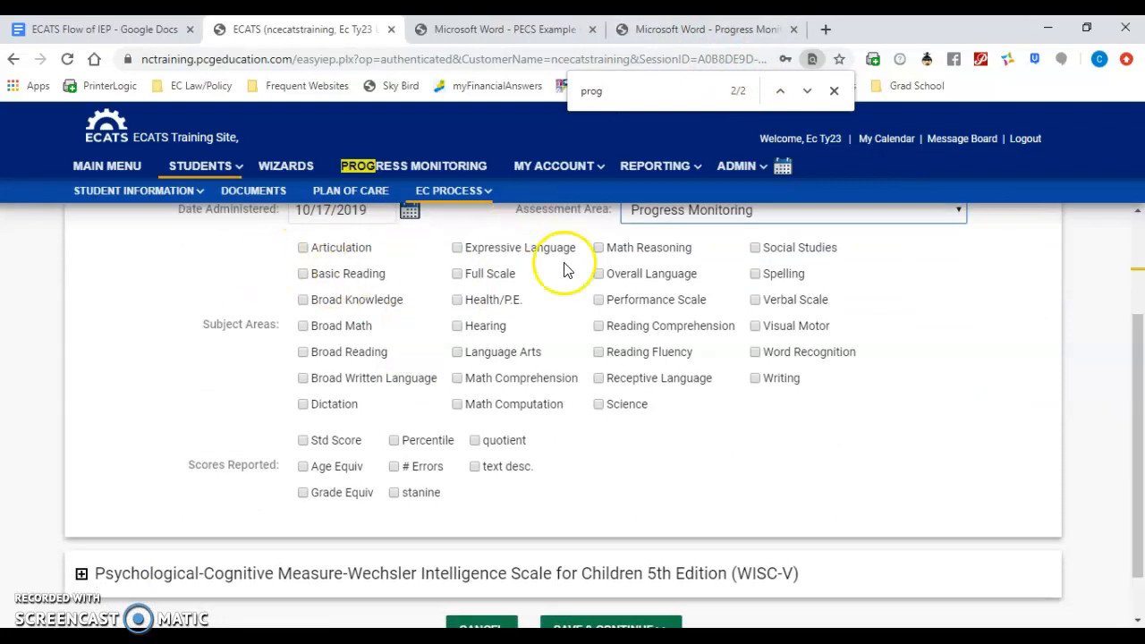
left_click(664, 29)
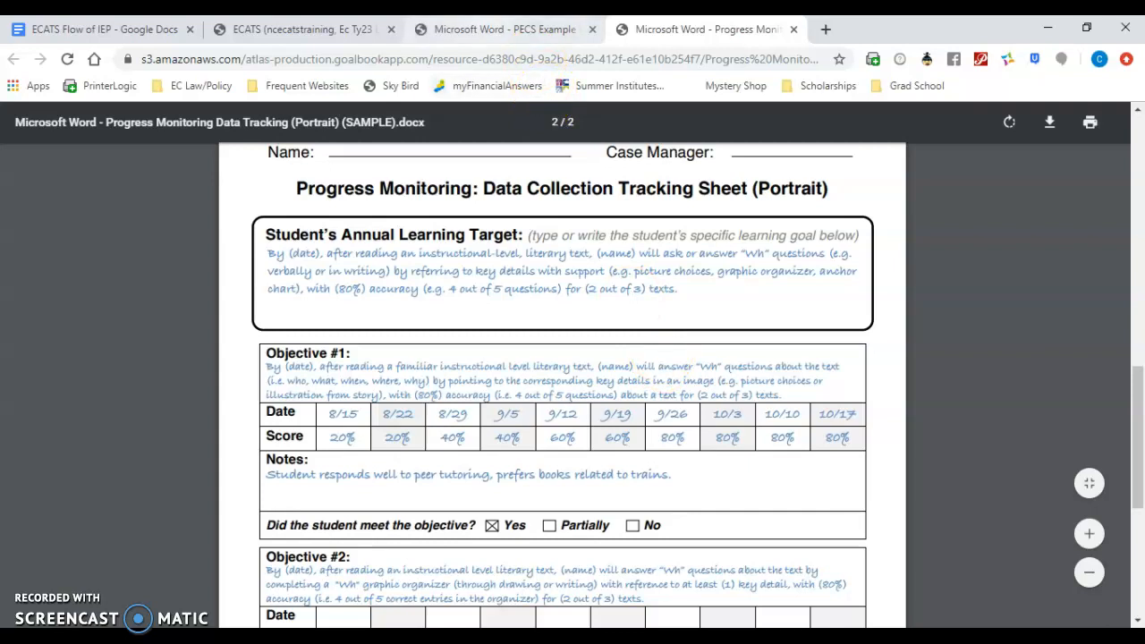
left_click(301, 30)
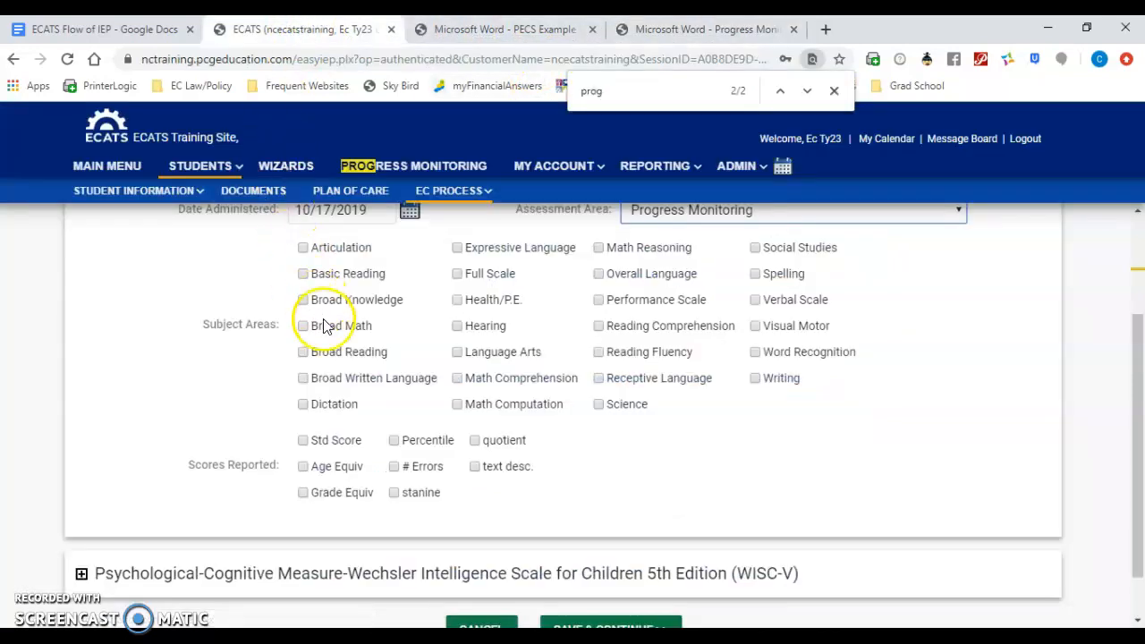
left_click(598, 327)
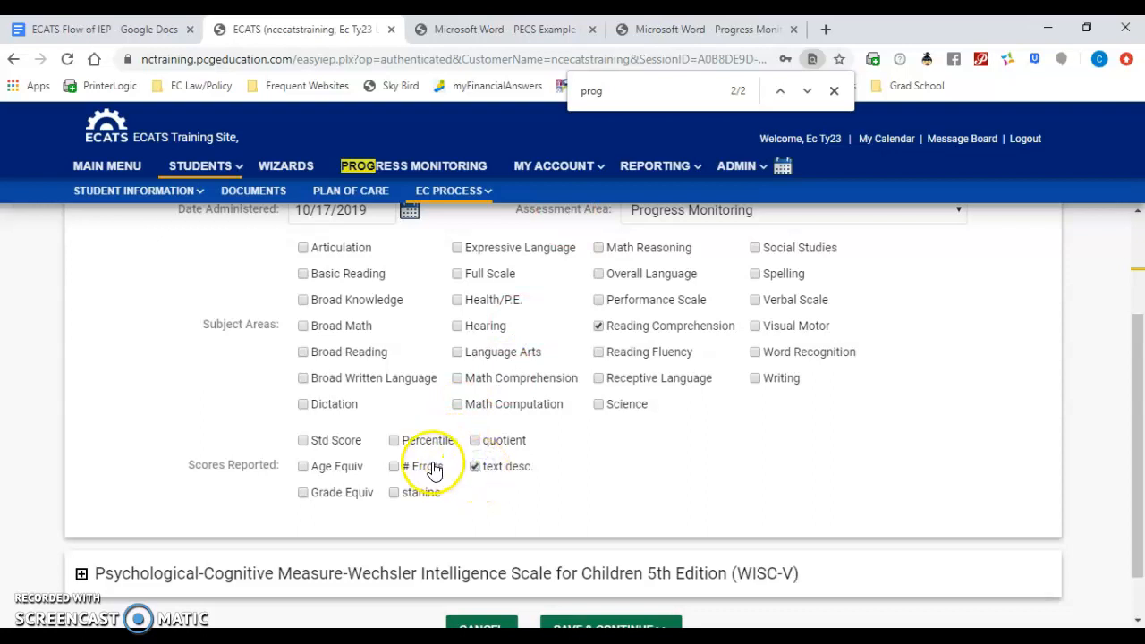
left_click(395, 442)
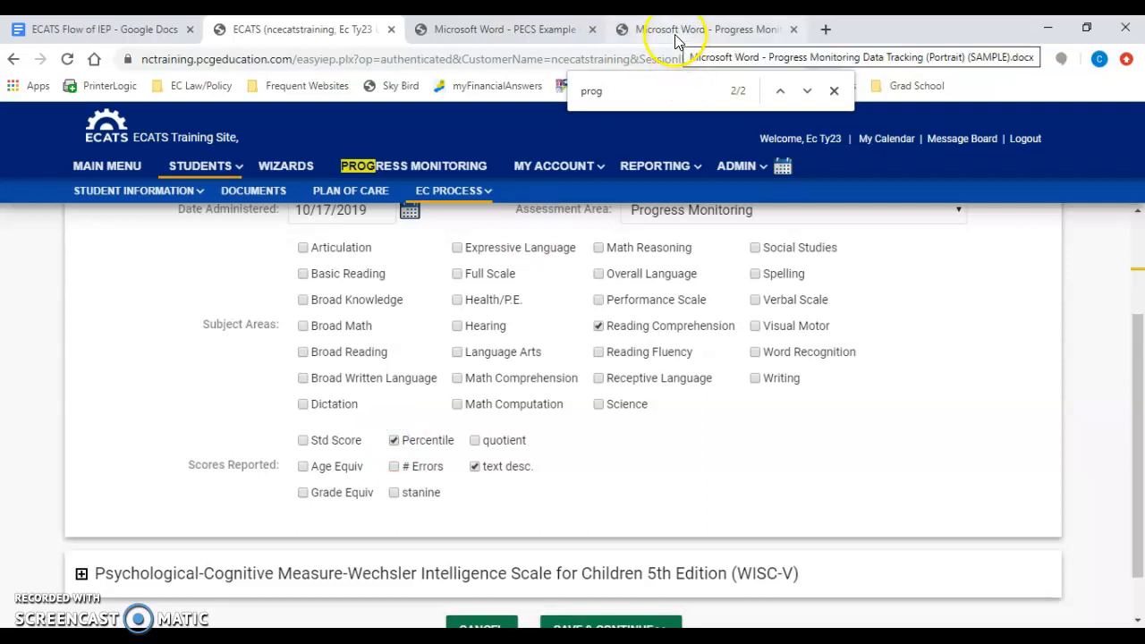
left_click(675, 34)
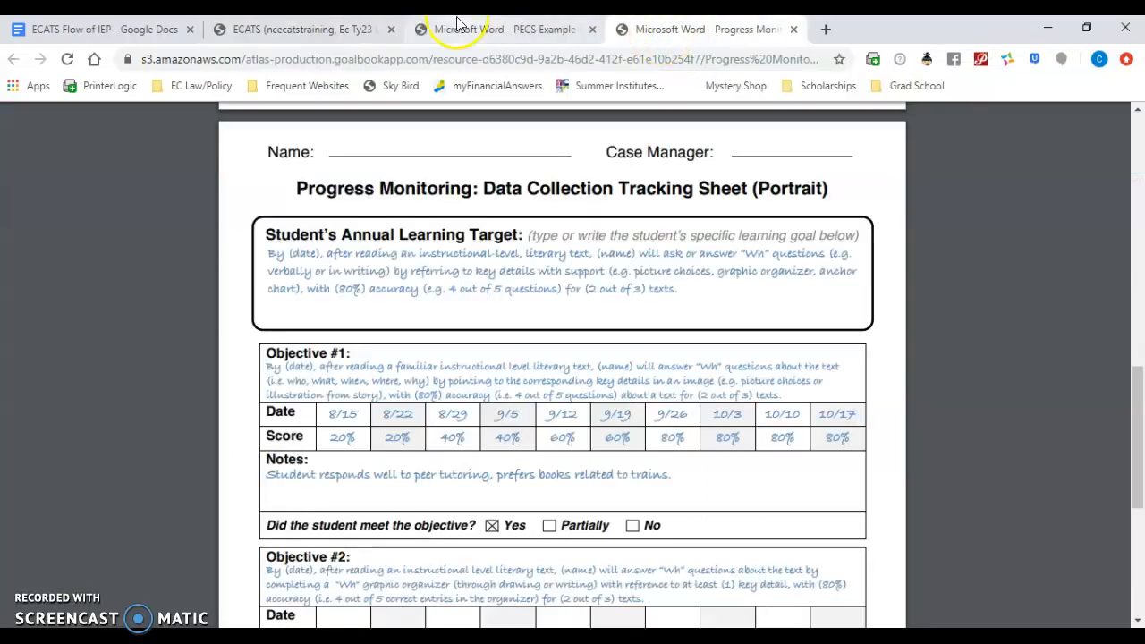
left_click(304, 31)
left_click(684, 168)
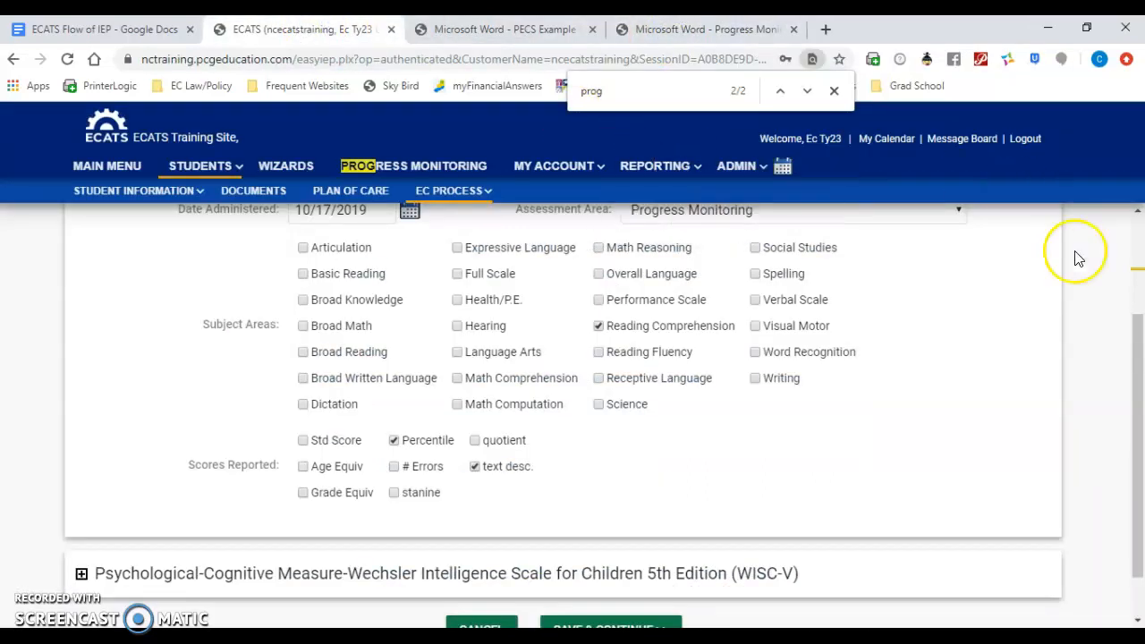
Step: Expand the WISC-V assessment, set its assessment area to Psychological Evaluation, and mark Std Score and text desc. as scores reported
left_click_drag(1134, 325, 1138, 383)
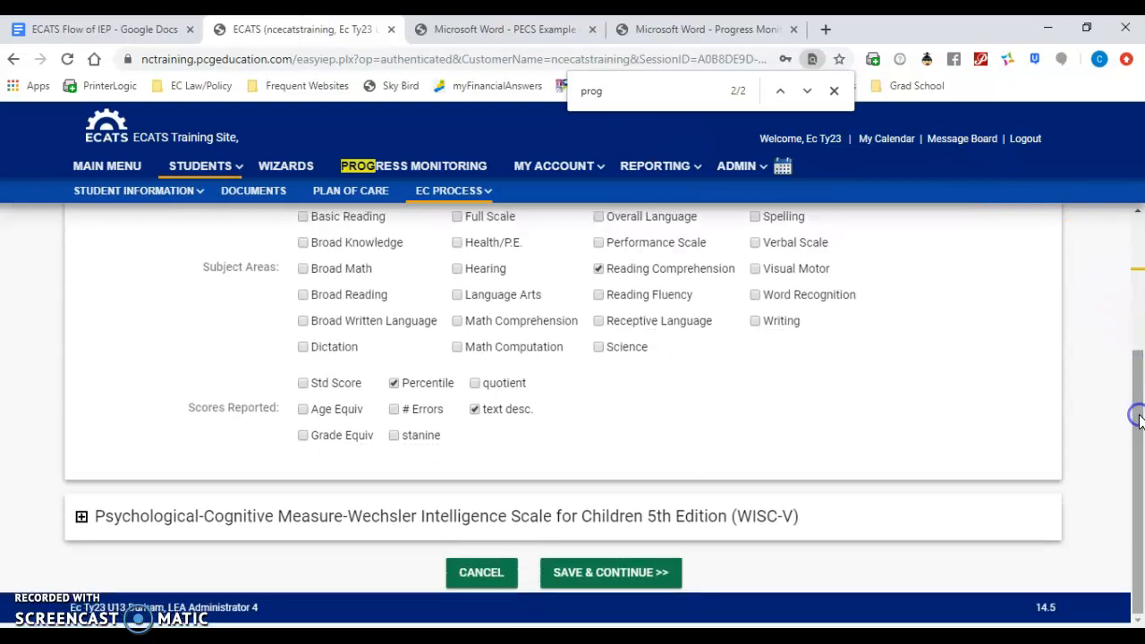
left_click(82, 517)
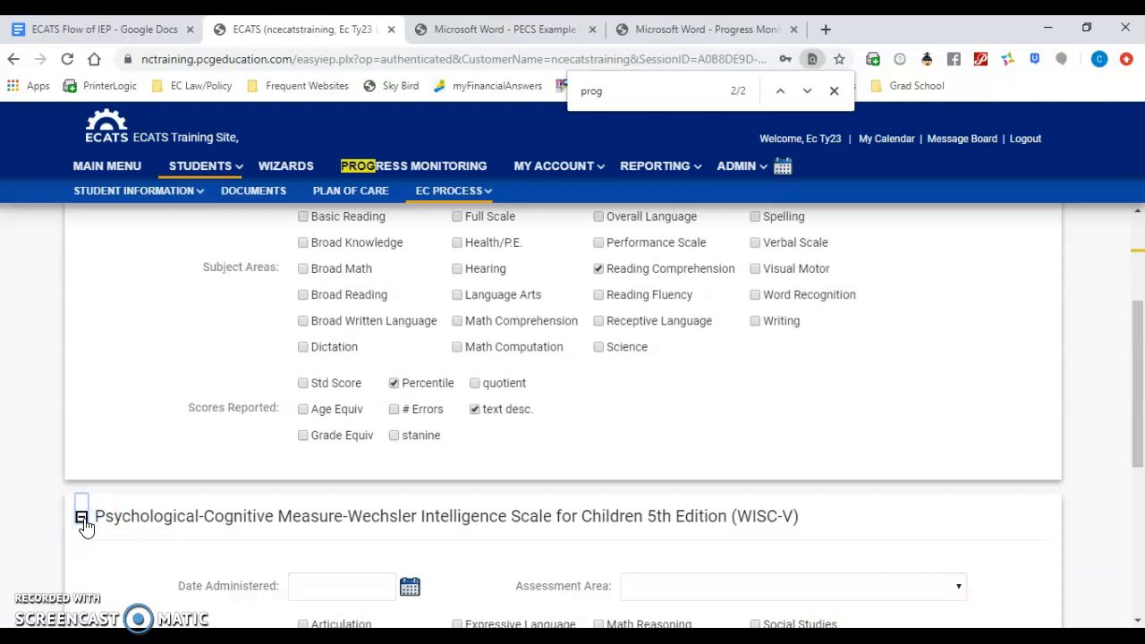
left_click_drag(1138, 346, 1140, 456)
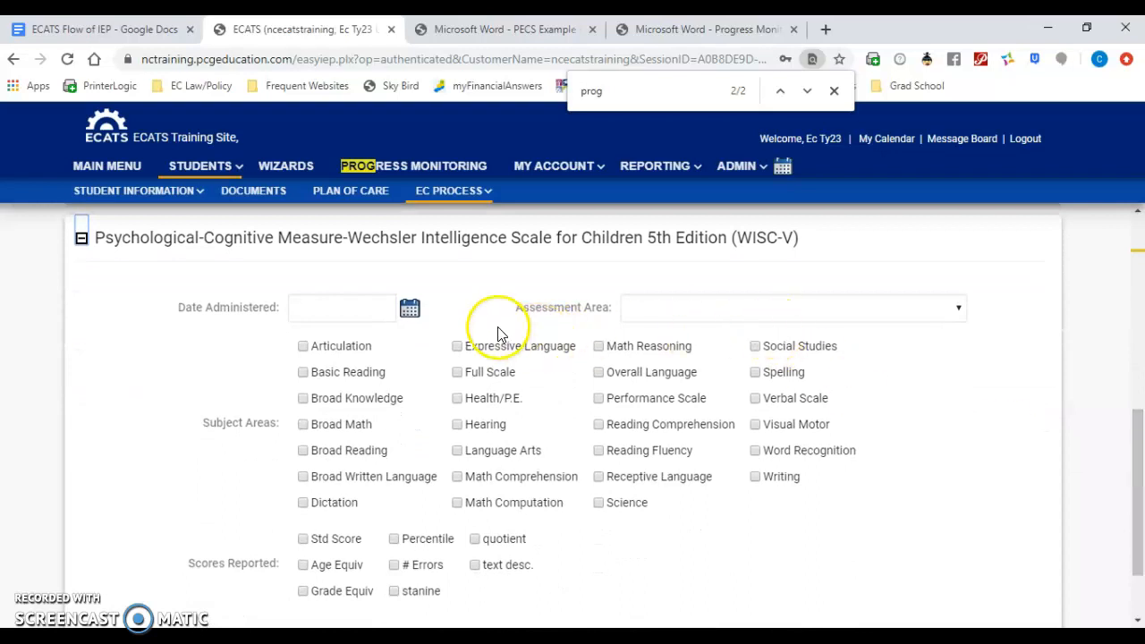
left_click(654, 310)
left_click(1018, 402)
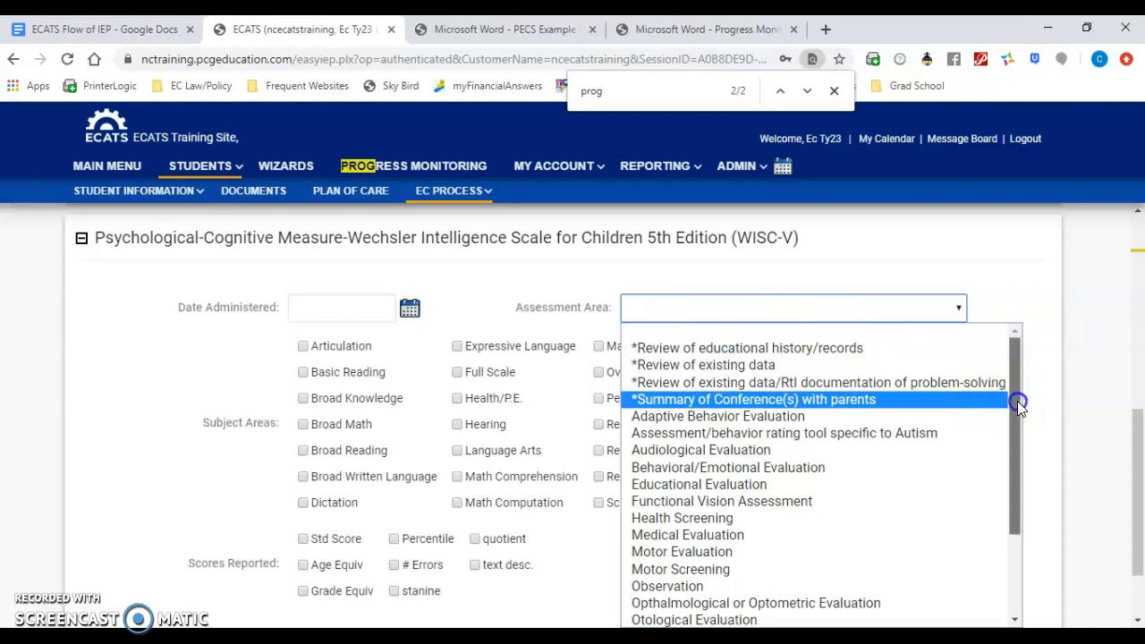
left_click_drag(1017, 402, 1006, 507)
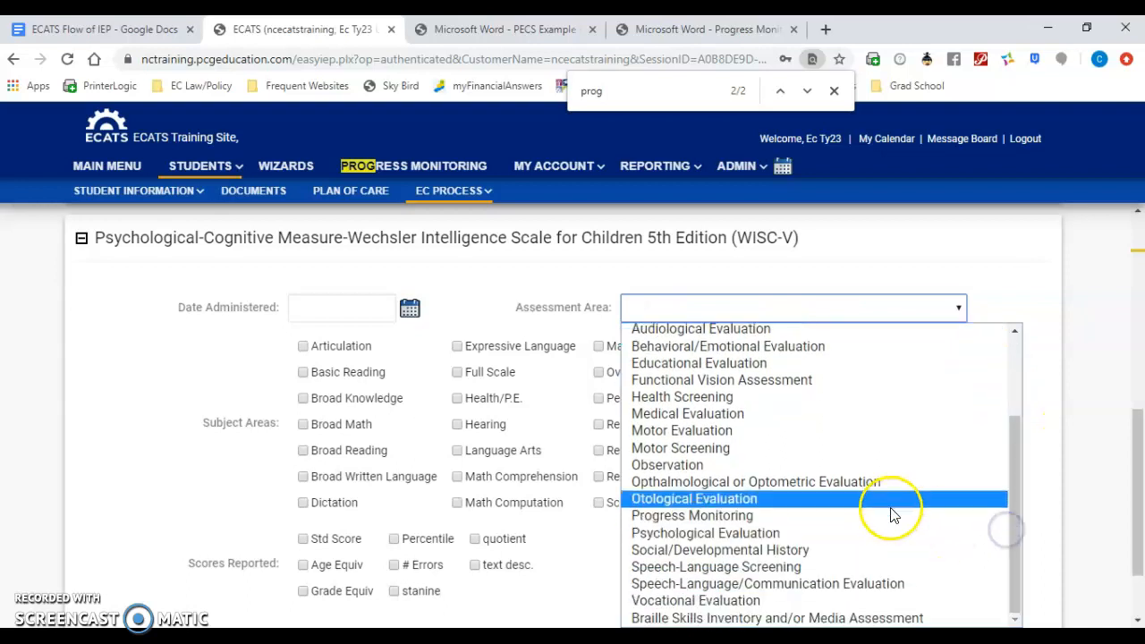
left_click(883, 534)
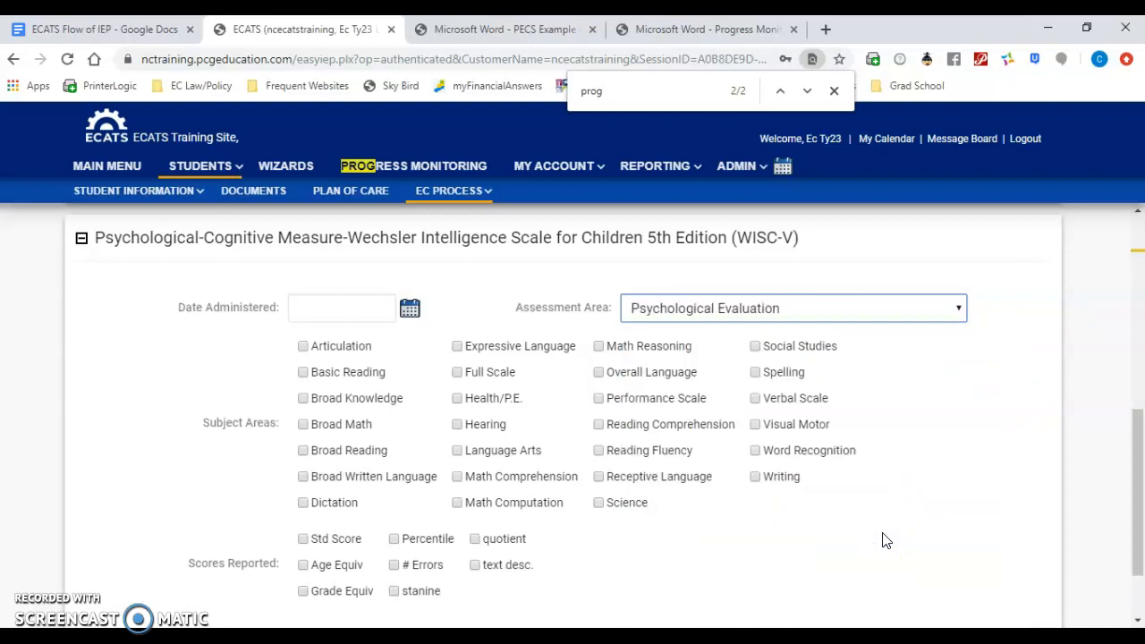
left_click(475, 567)
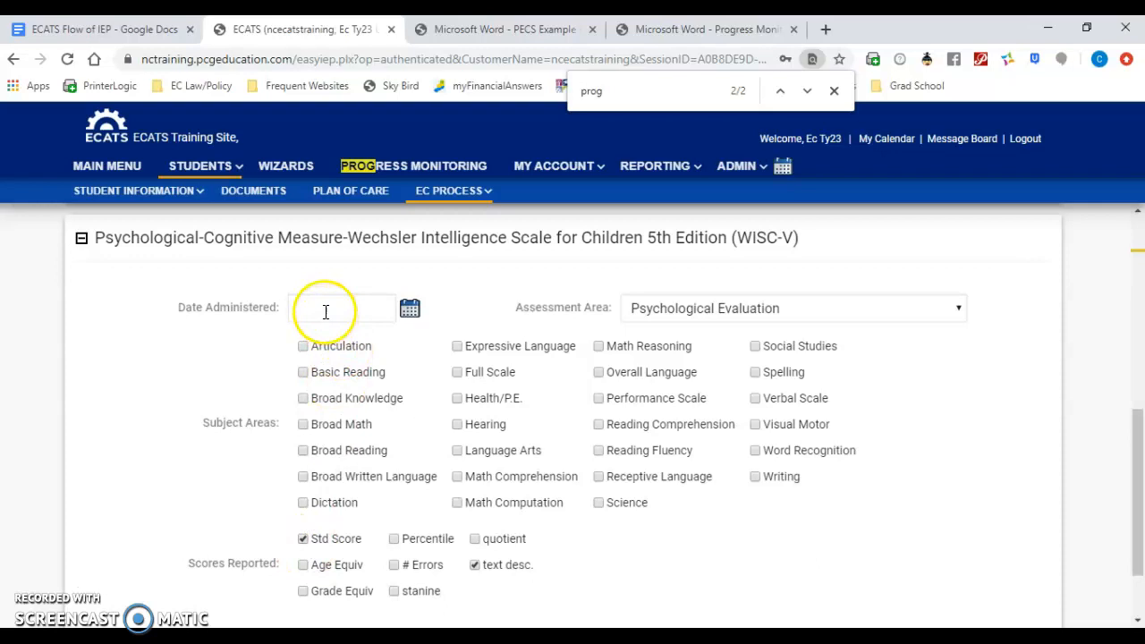
Step: Check the WISC-V test date in the PECS example report, and try to set the date administered in November 2018
left_click(457, 29)
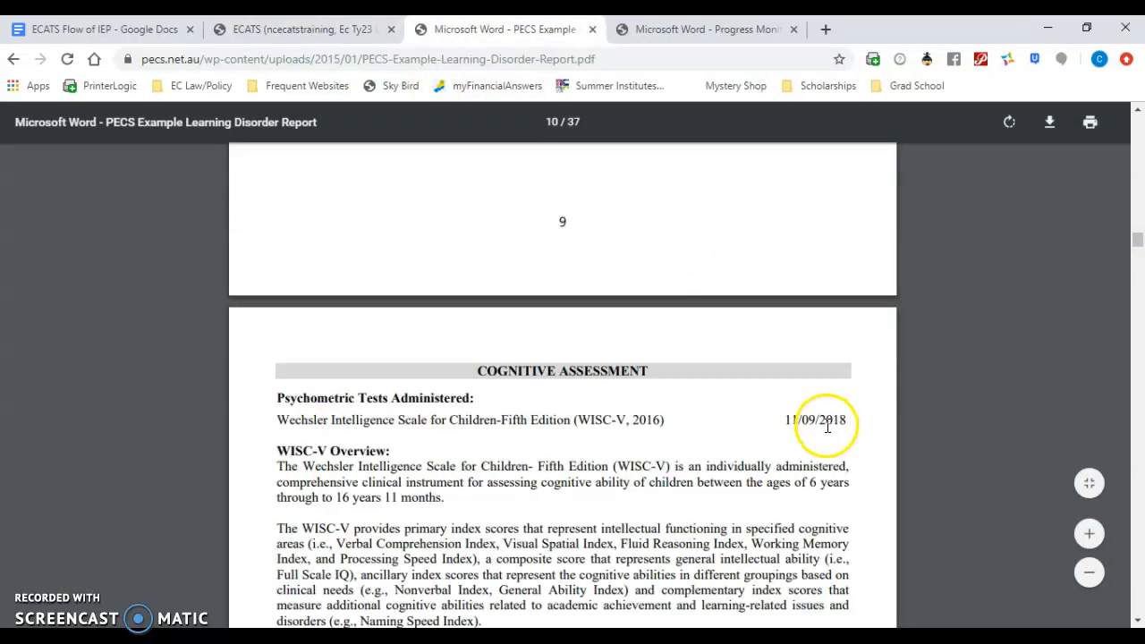
left_click(304, 33)
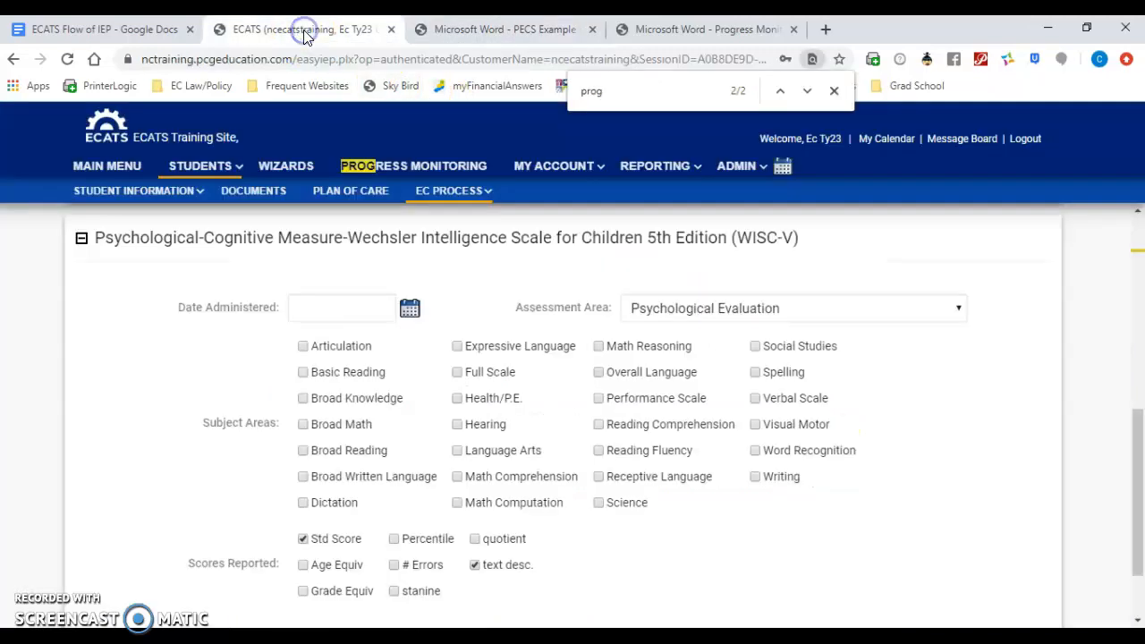
left_click(410, 307)
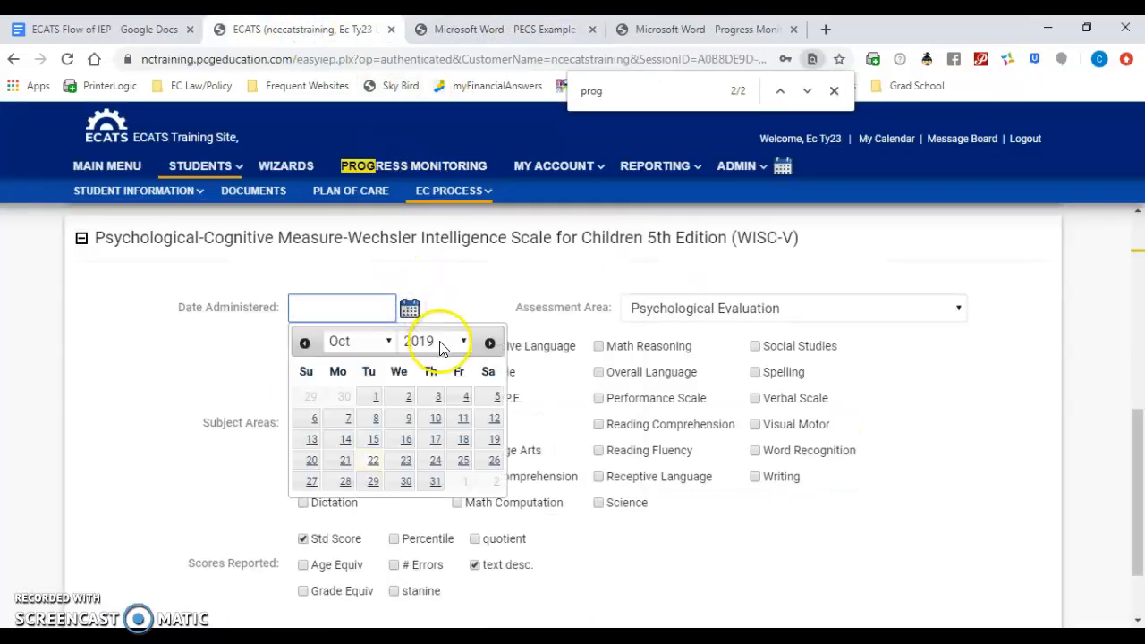
left_click(439, 342)
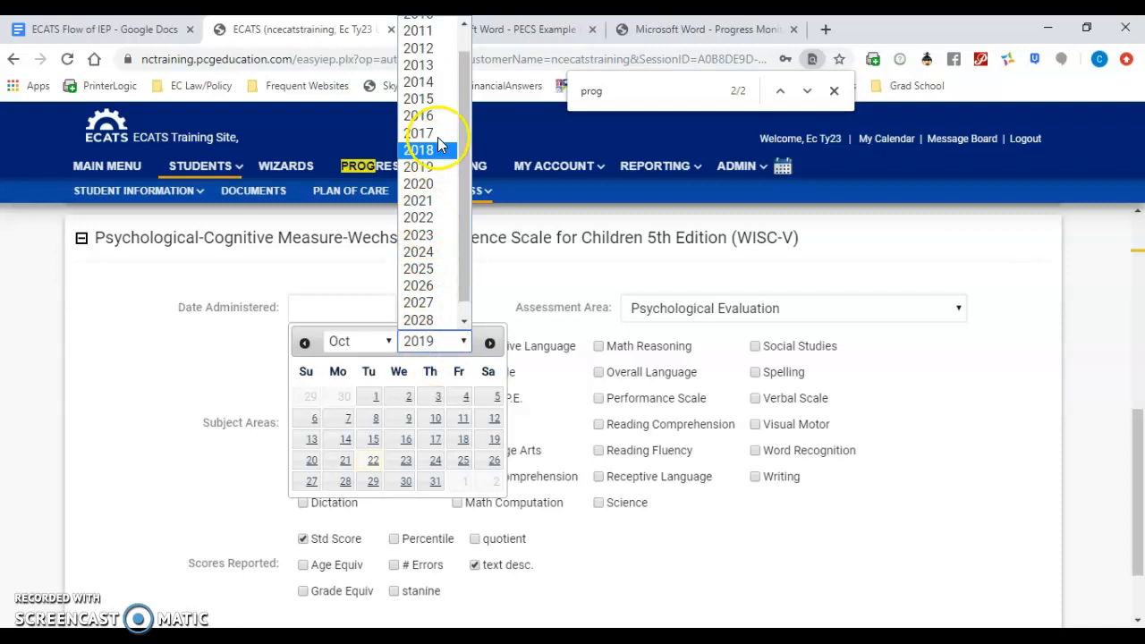
left_click(438, 150)
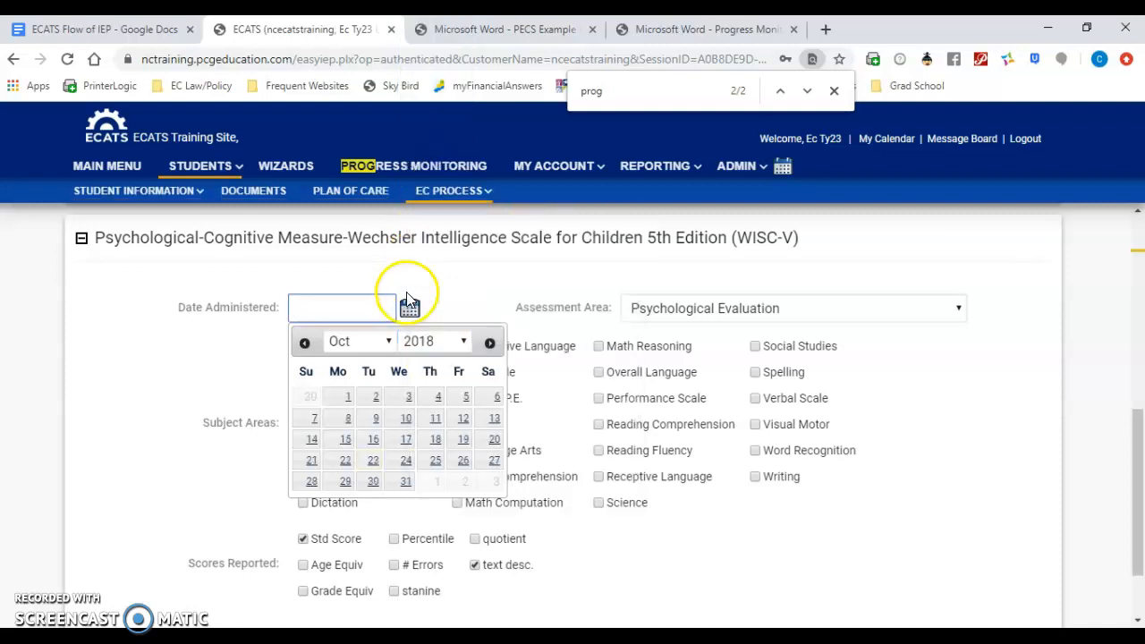
left_click(376, 349)
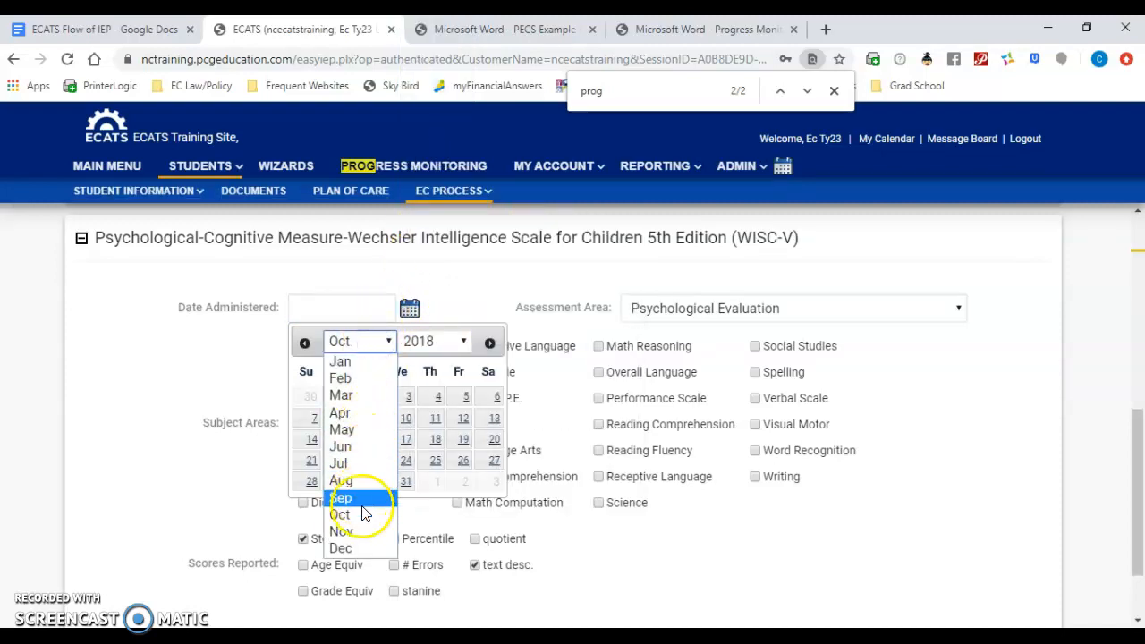
left_click(345, 531)
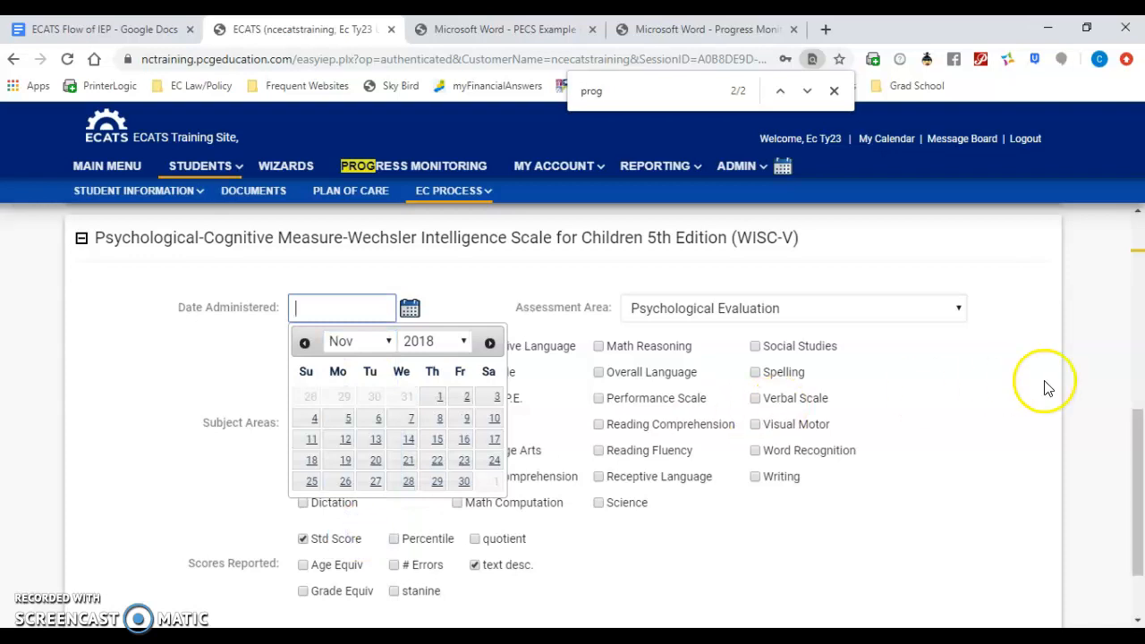
Step: Save the assessments and continue to the Assessment Summary, and set the WISC-V assessment's date to 11/09/2018
left_click_drag(1140, 430, 1139, 479)
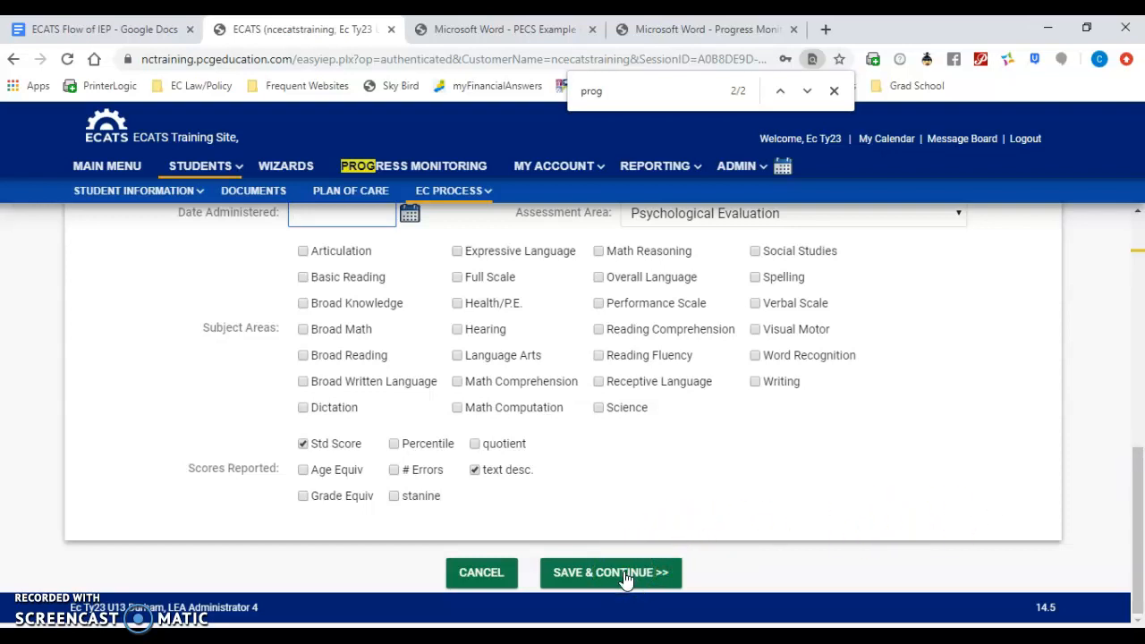
left_click(578, 569)
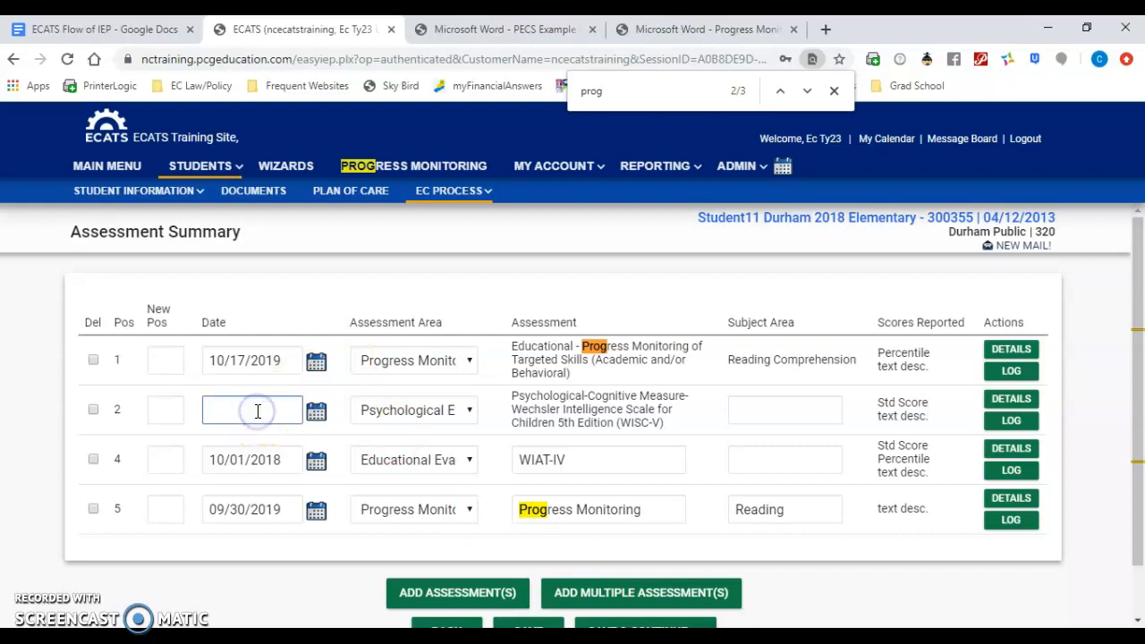
left_click(318, 414)
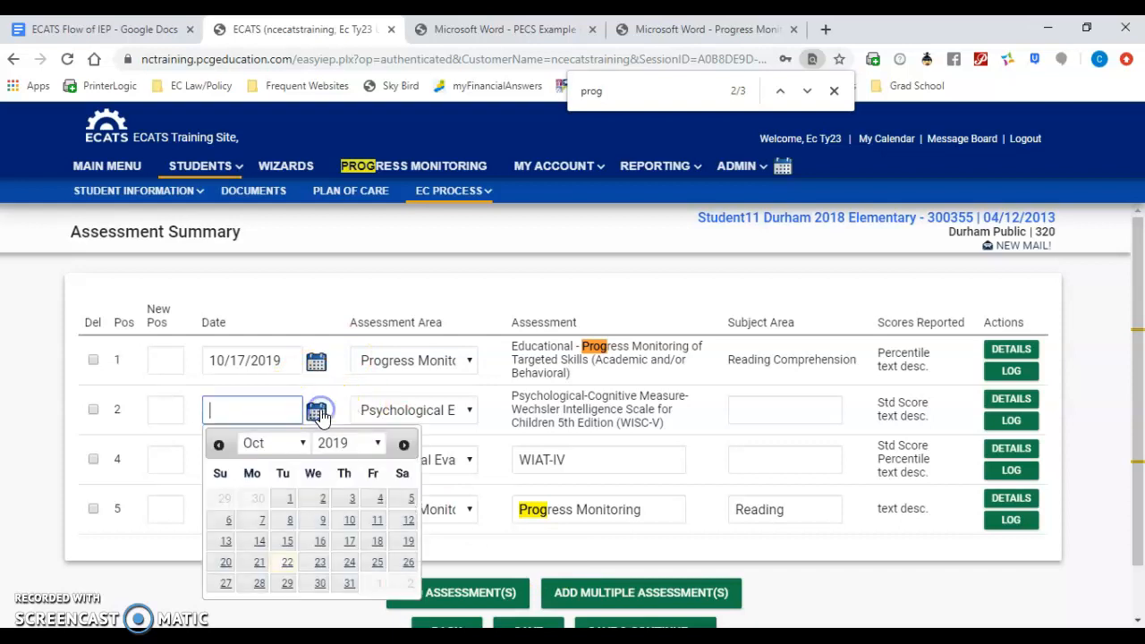
left_click(343, 451)
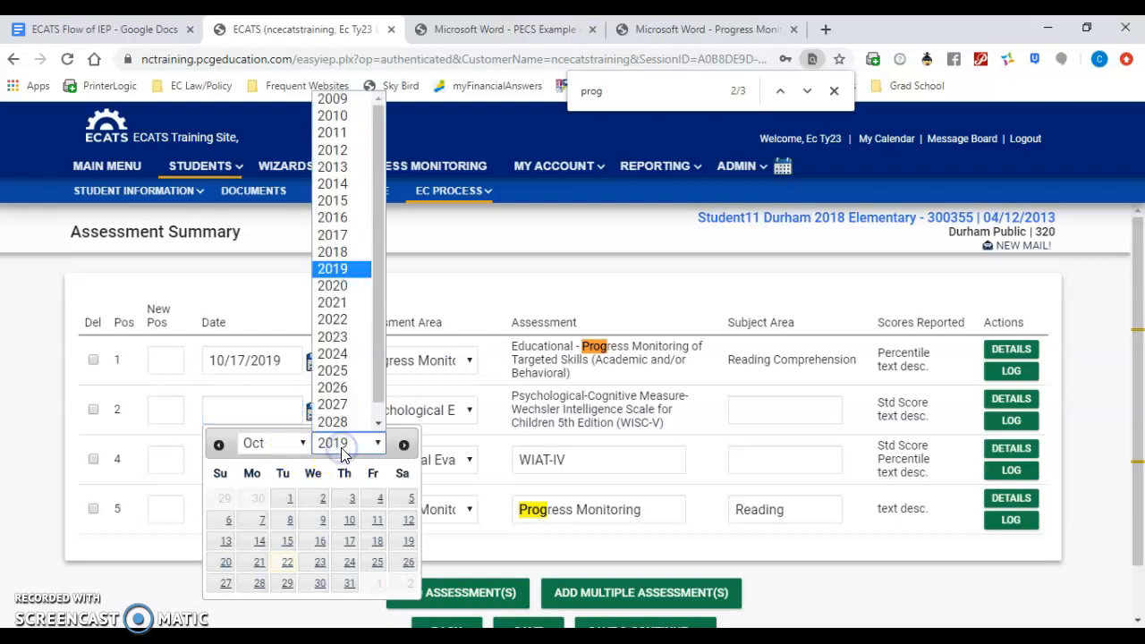
left_click(343, 251)
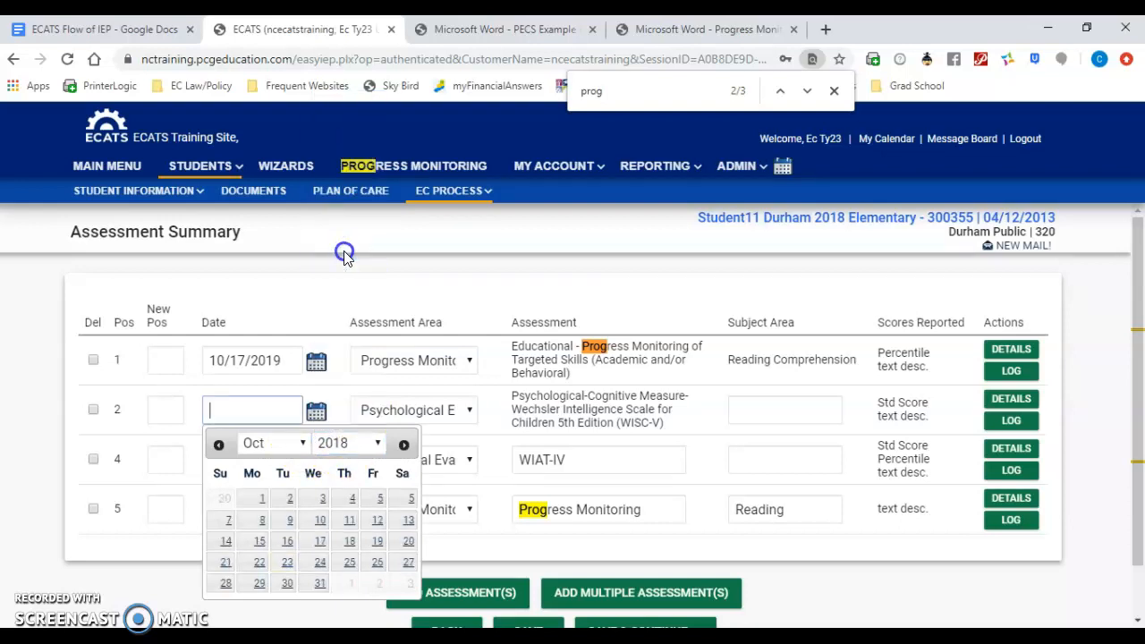
left_click(302, 445)
left_click(280, 409)
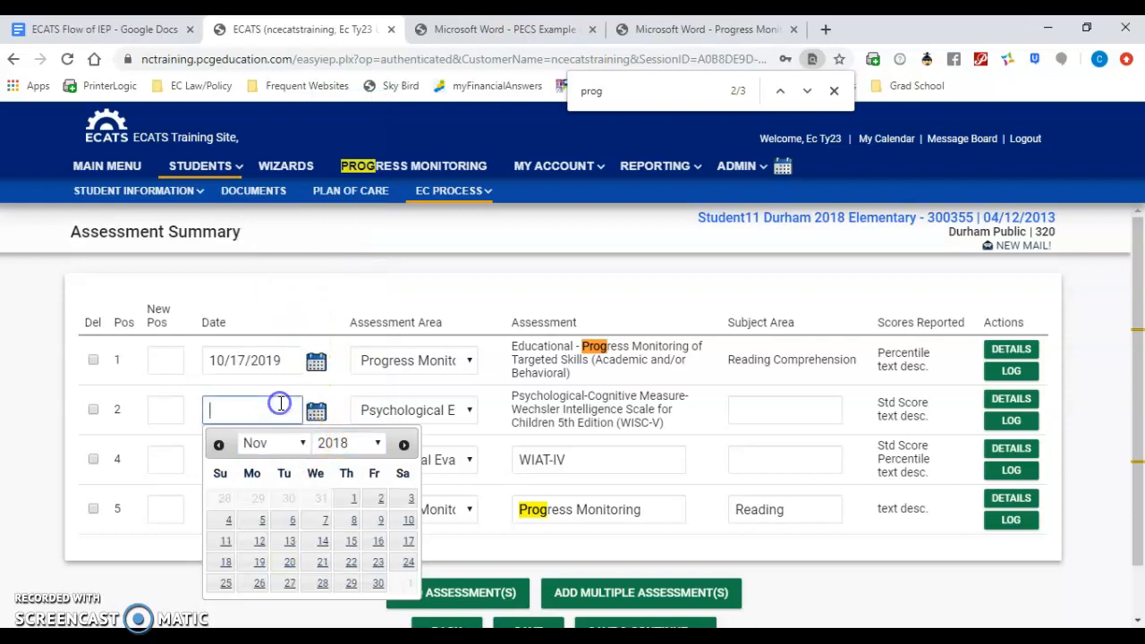
left_click(383, 521)
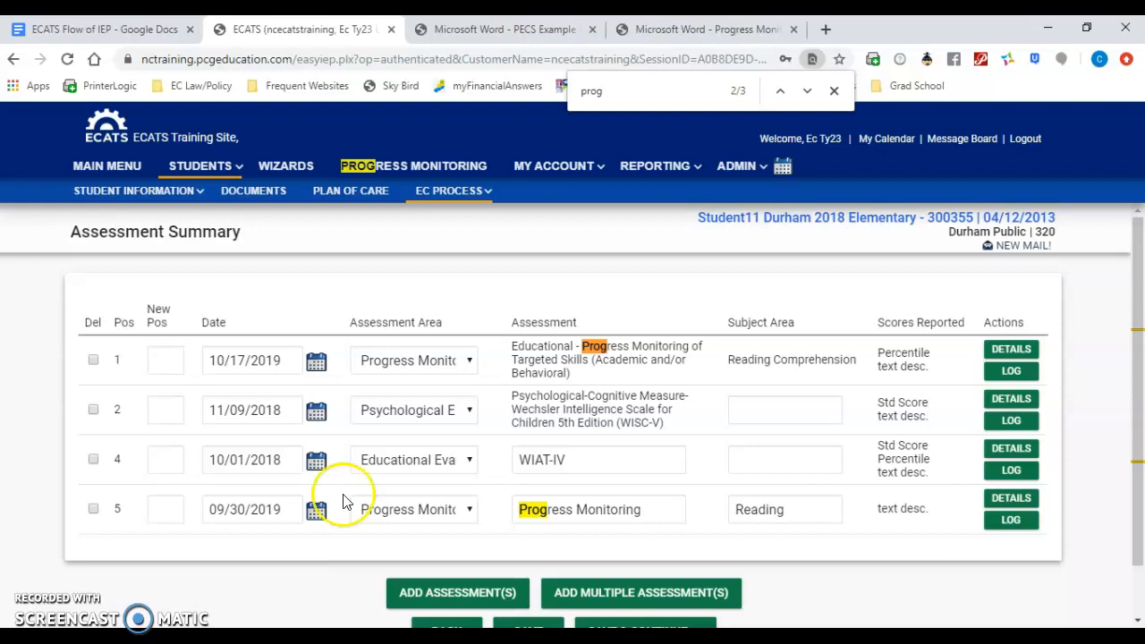
Step: Open the WISC-V assessment's details, and review the WISC-V overview, index and qualitative descriptions in the PECS example report
left_click(1011, 405)
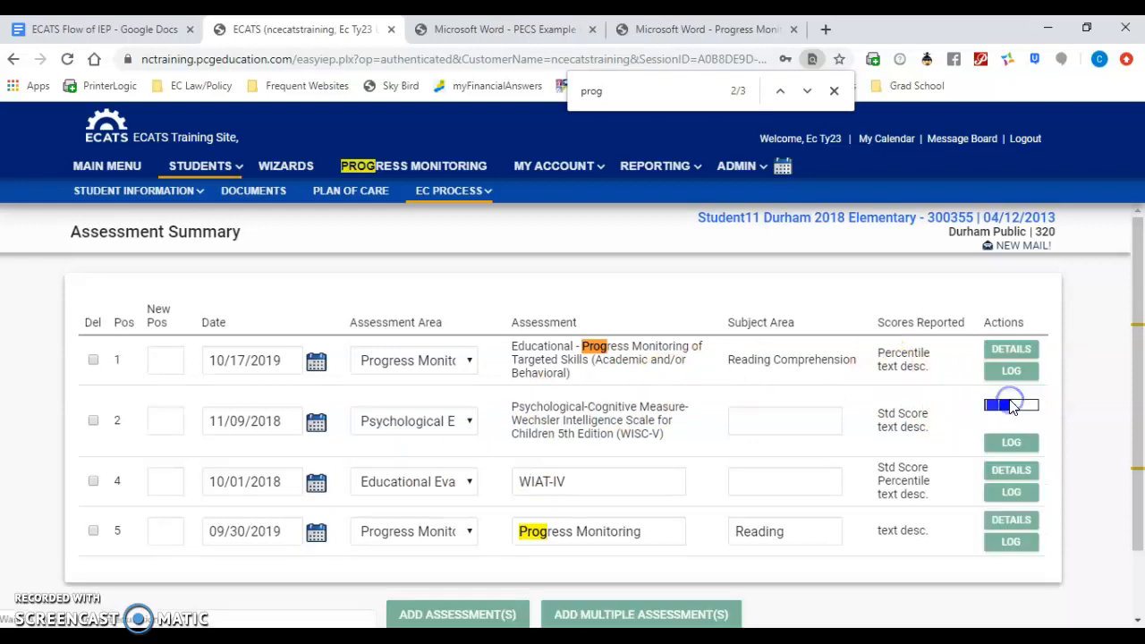
left_click(758, 167)
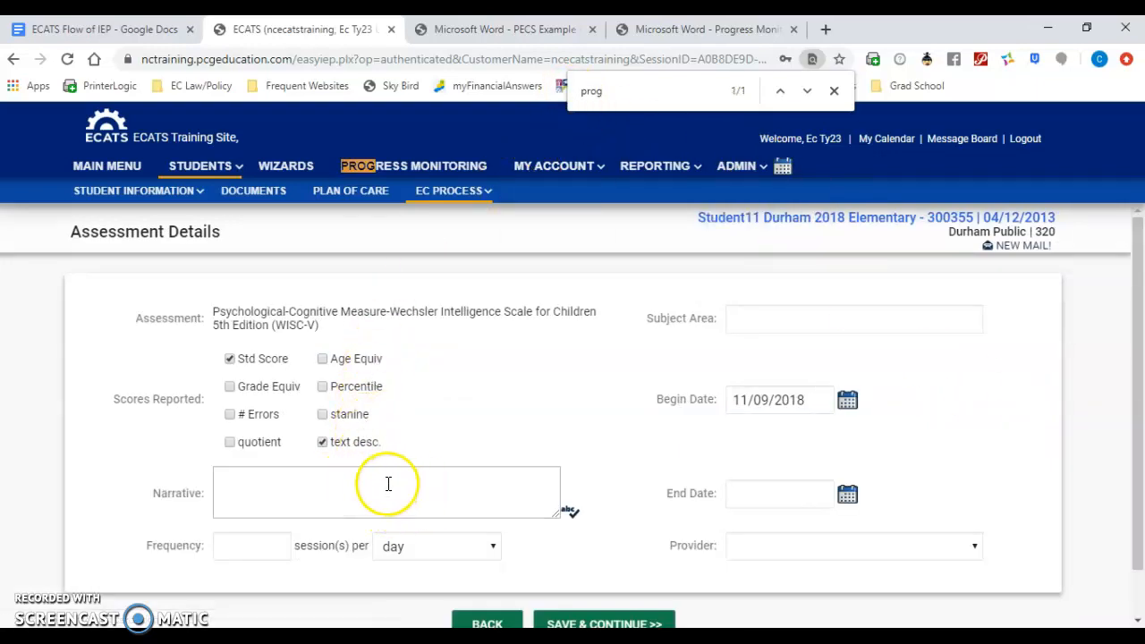
left_click(470, 31)
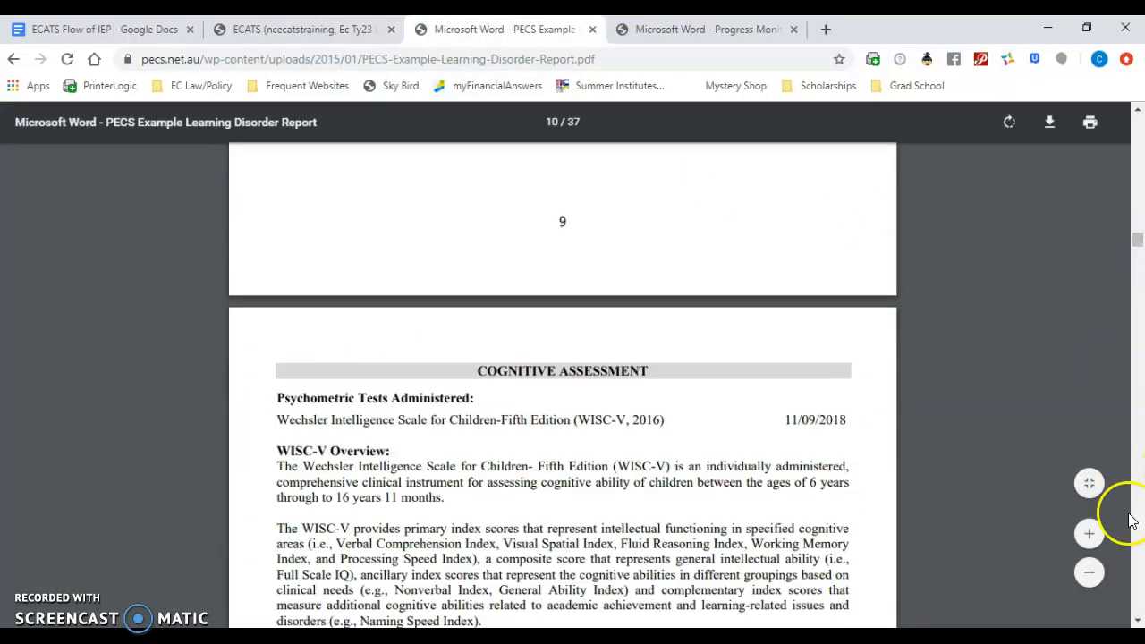
left_click(1138, 621)
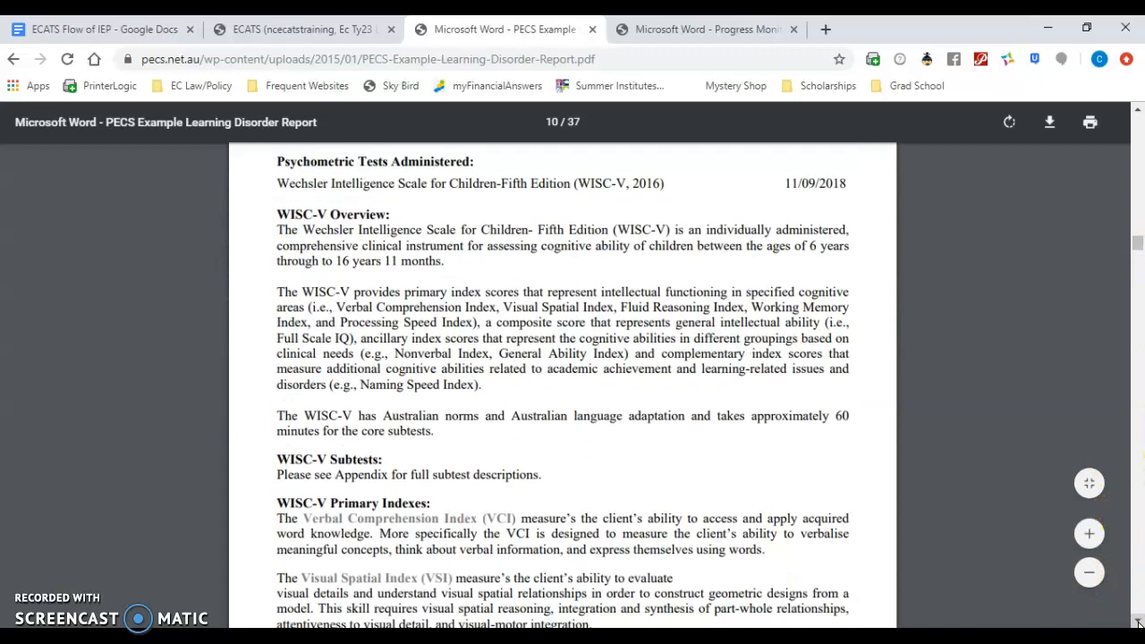
left_click(1138, 621)
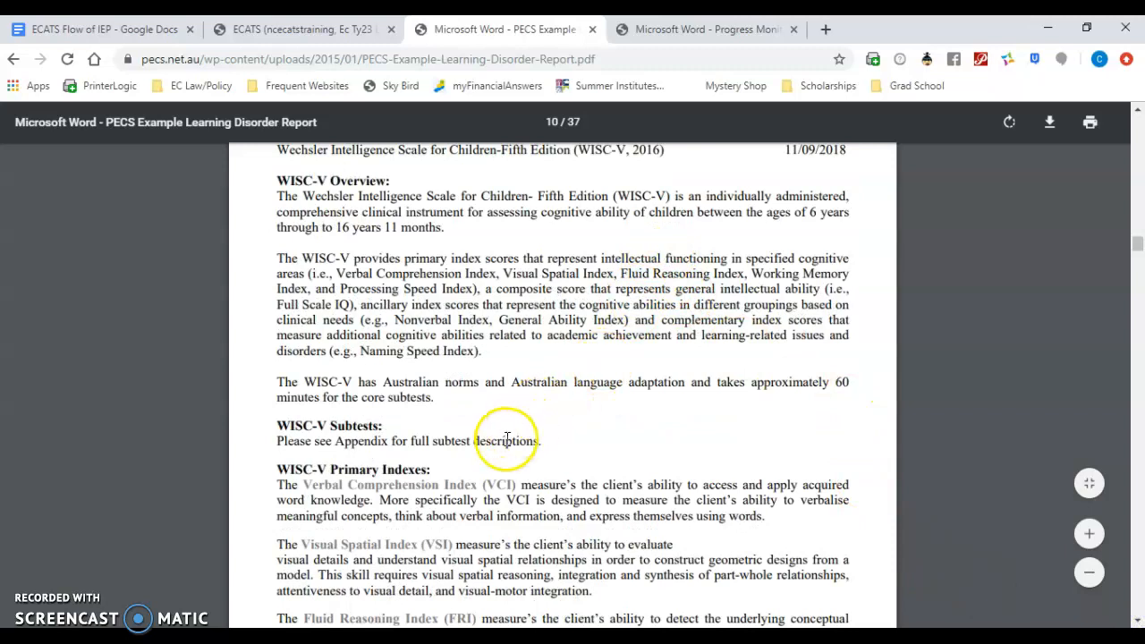
left_click(1138, 621)
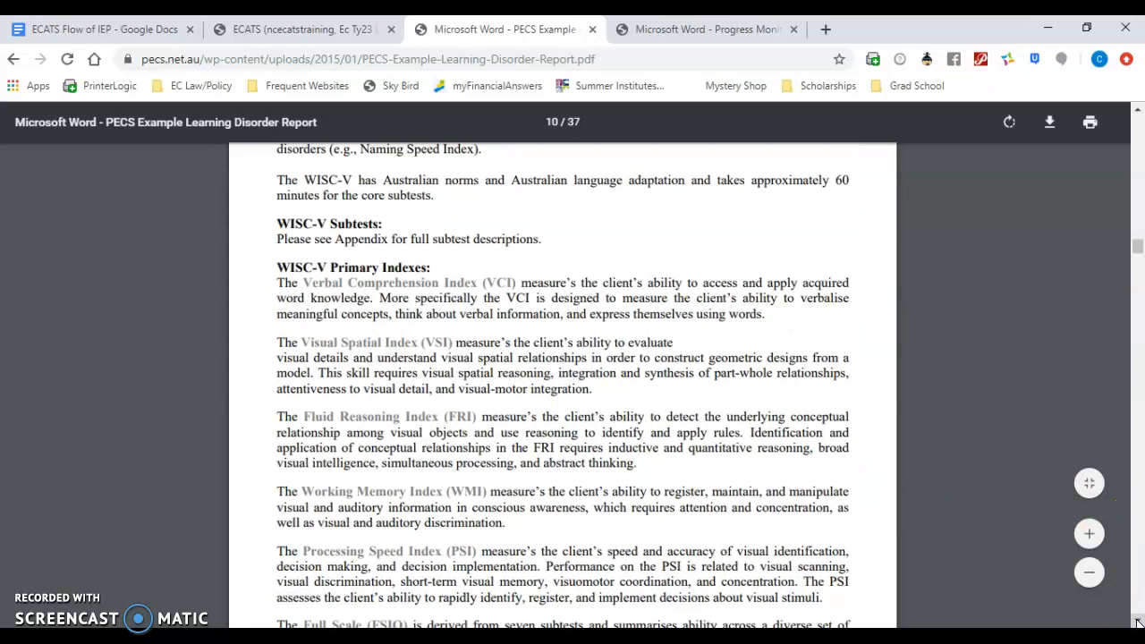
left_click(1138, 621)
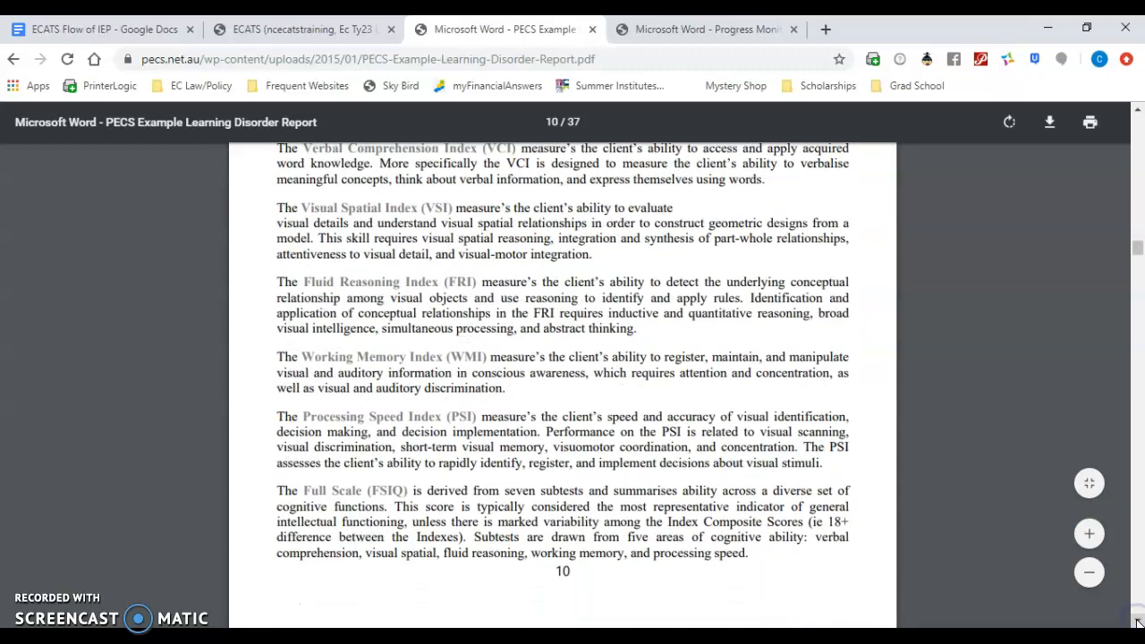
left_click(1138, 621)
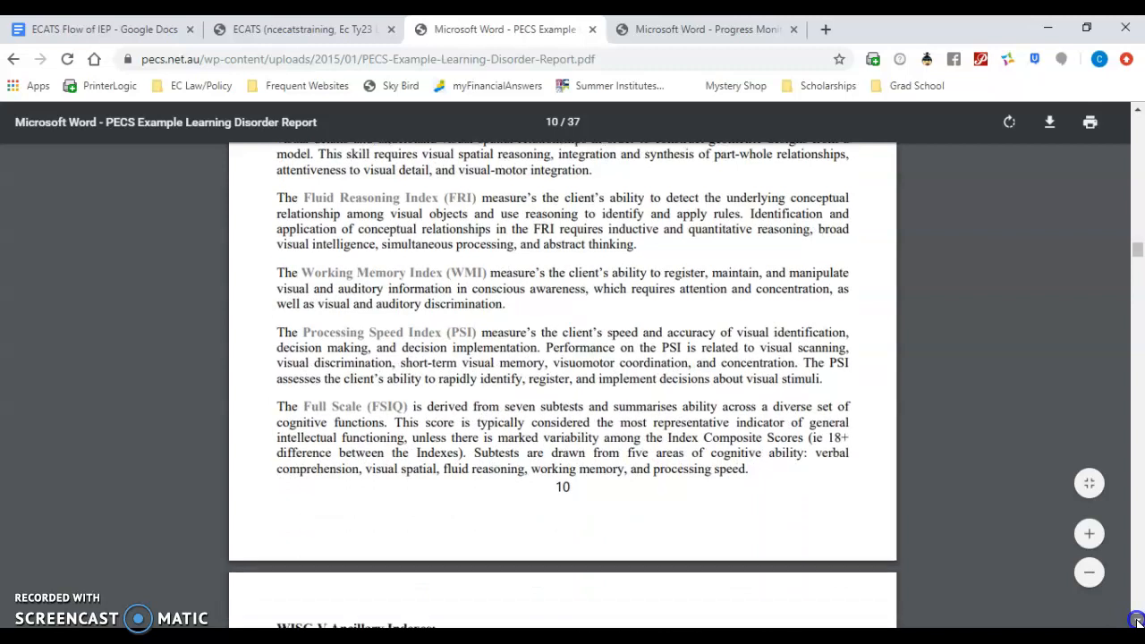
left_click(1138, 621)
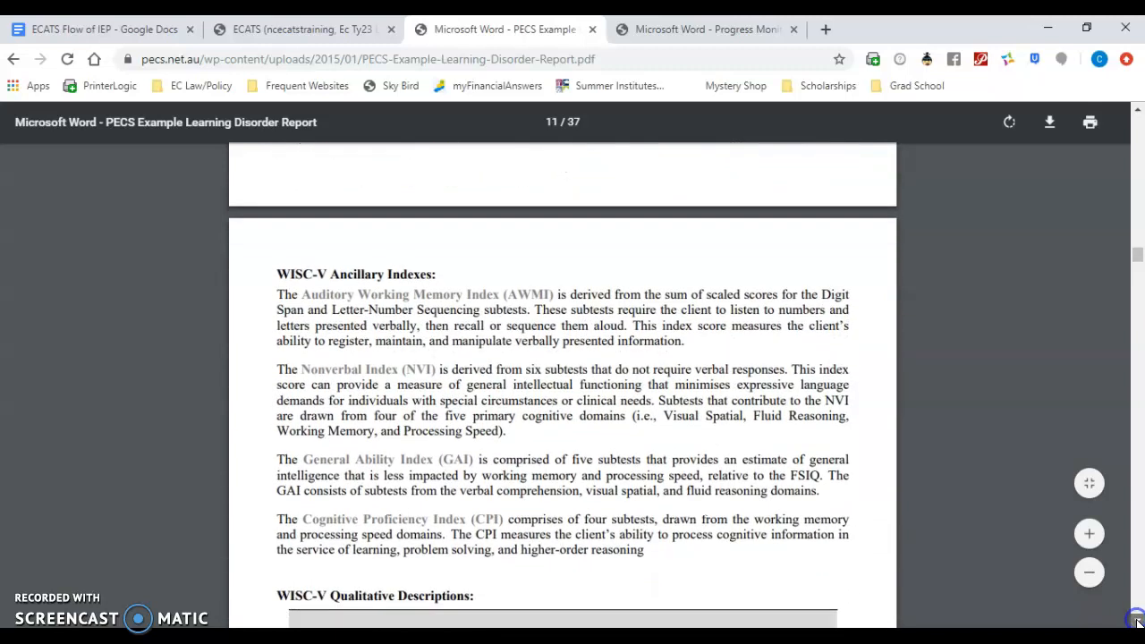
left_click(1138, 621)
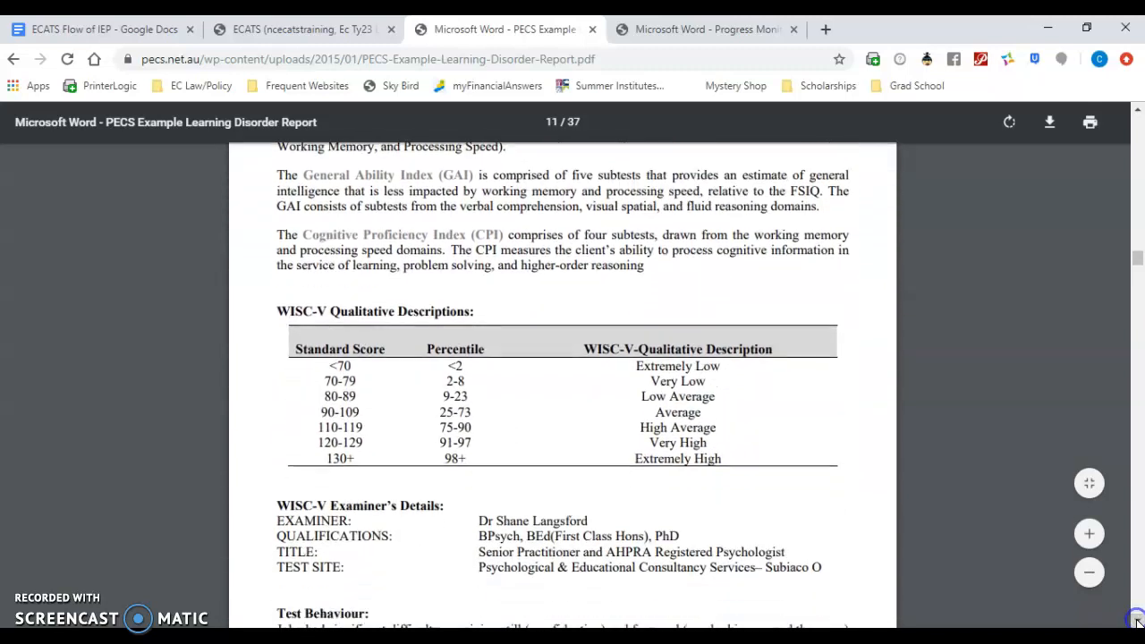
left_click(1138, 621)
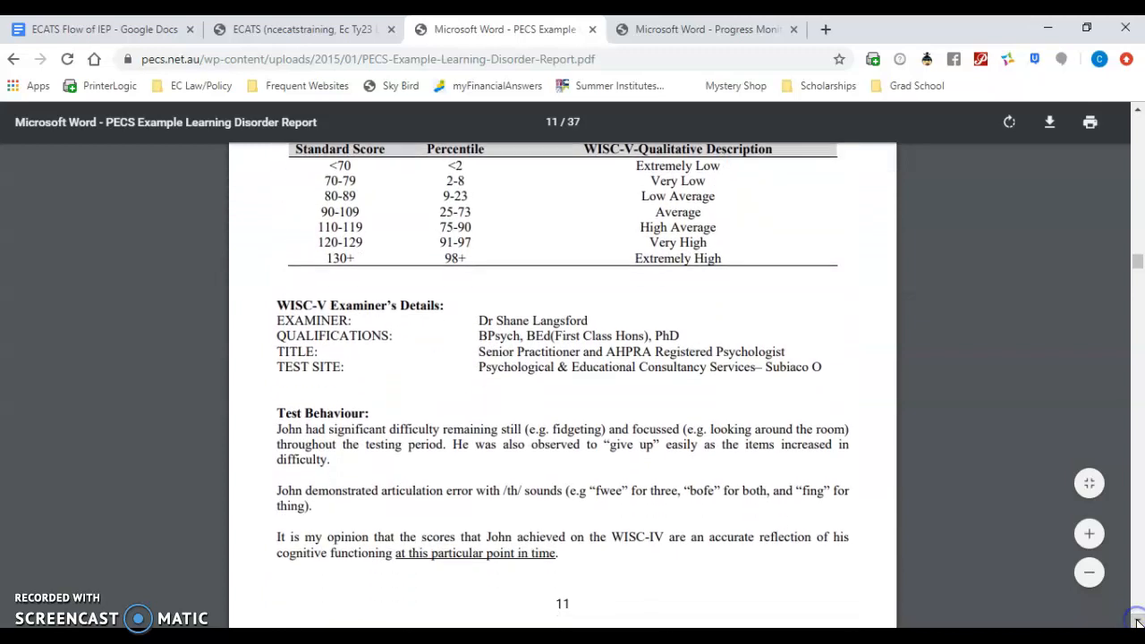
Step: Examine the report's WISC-V score tables, the difficulties linked to lower indexes, and the start of the Educational Assessment section
left_click(1138, 621)
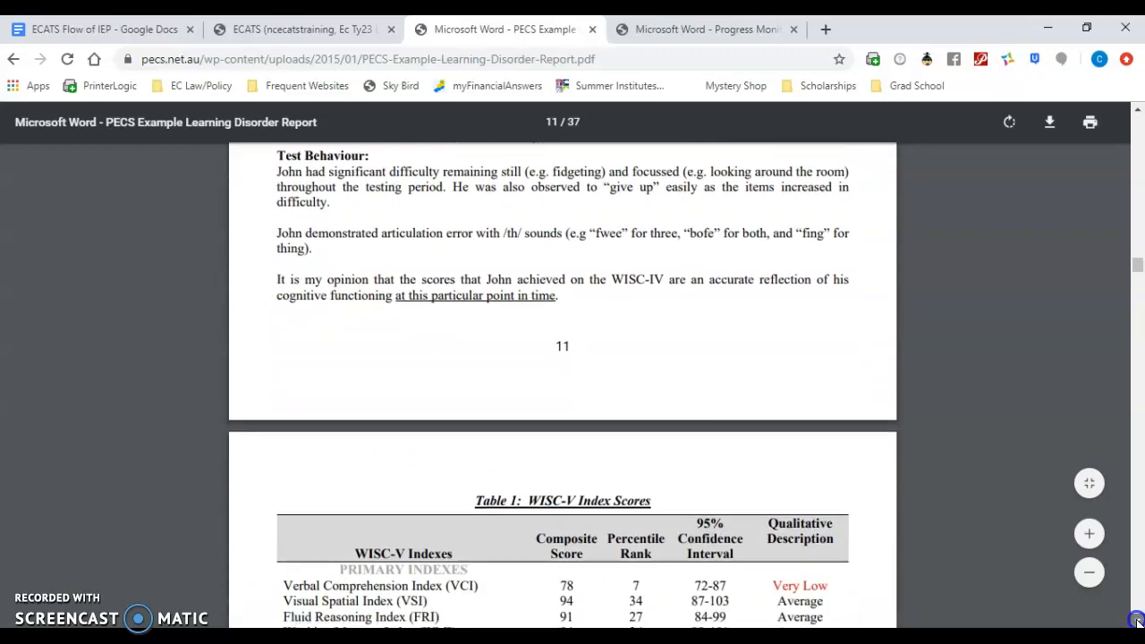
left_click(1138, 621)
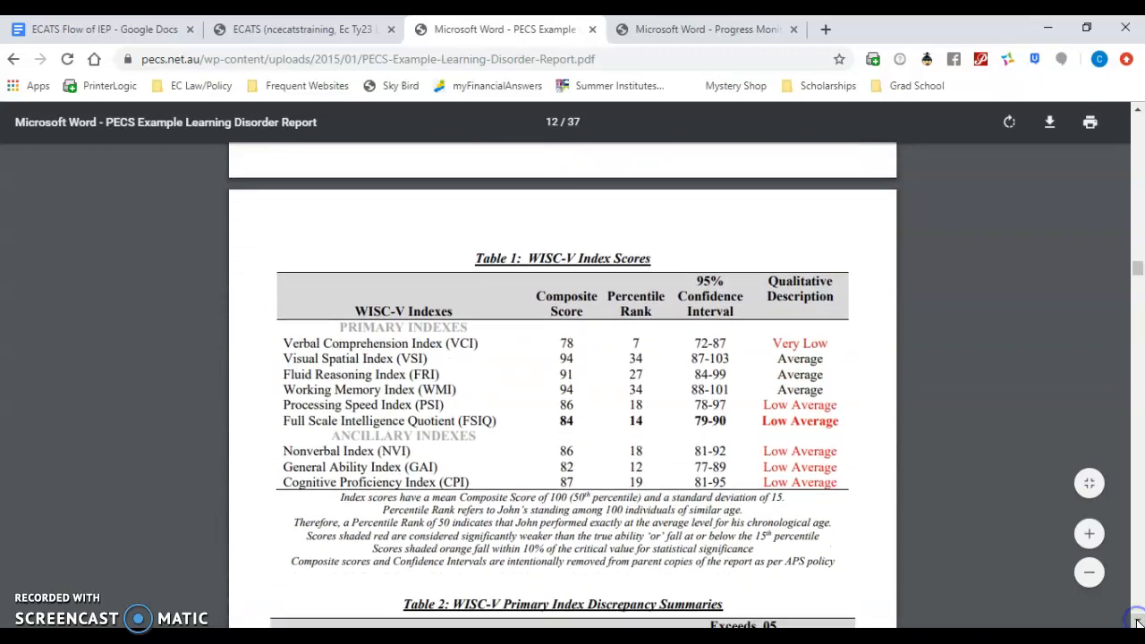
left_click(1138, 621)
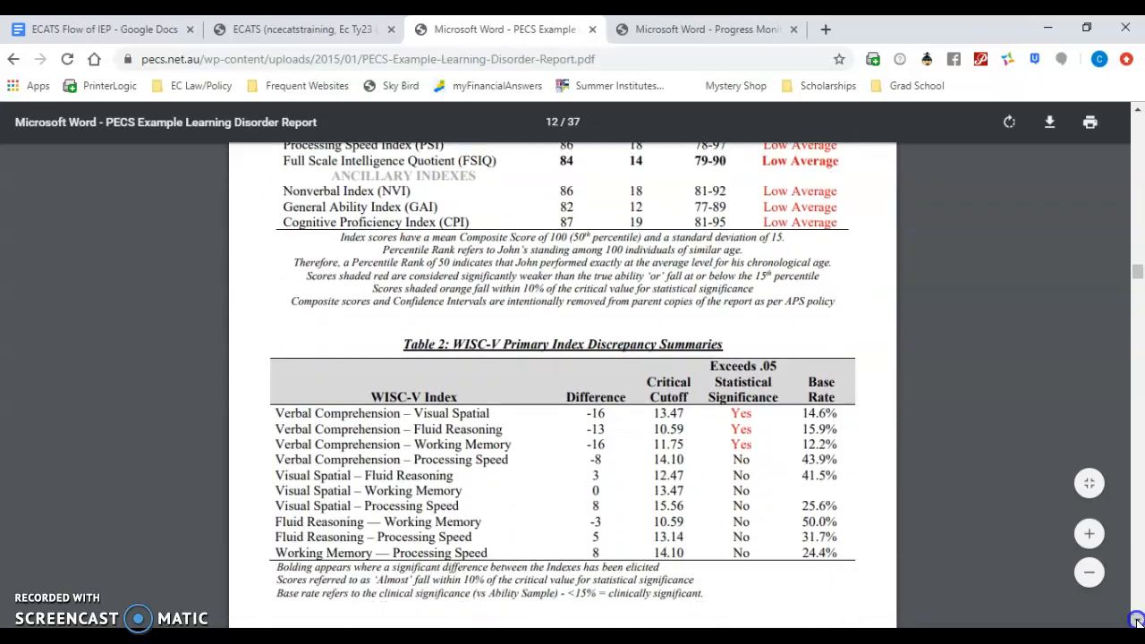
left_click(1137, 621)
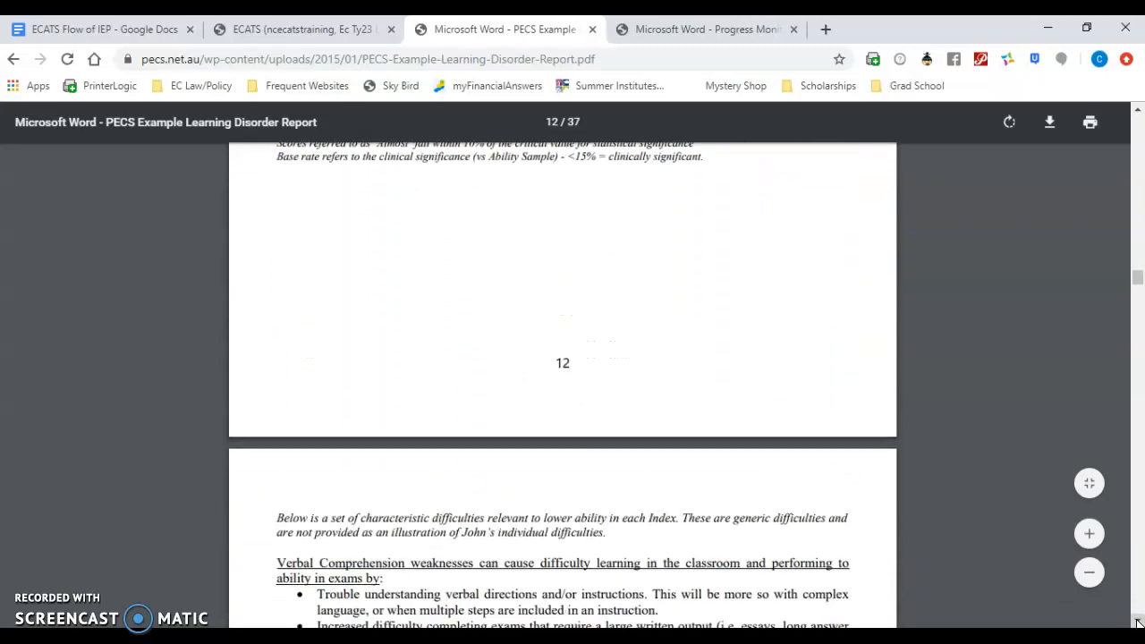
left_click(1138, 621)
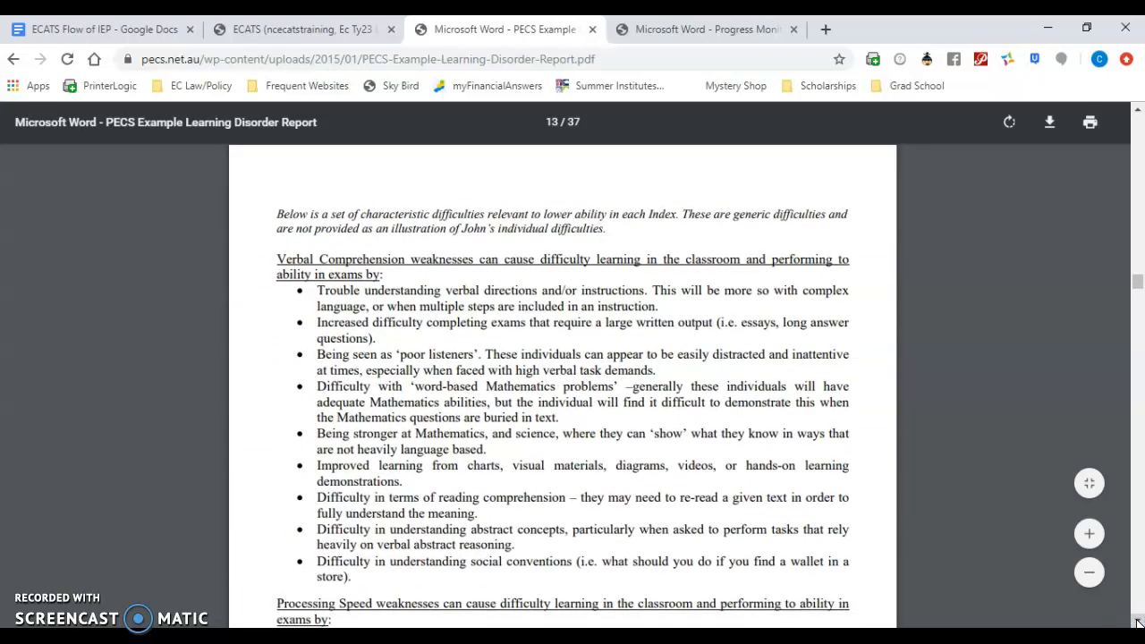
left_click(1138, 621)
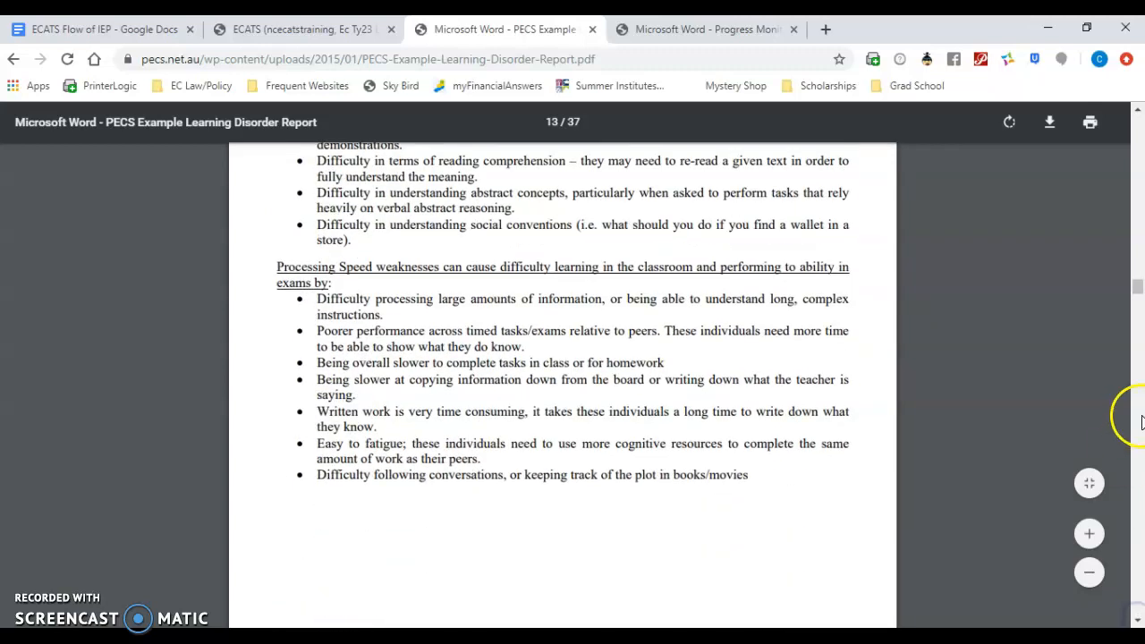
left_click_drag(1138, 283, 1138, 311)
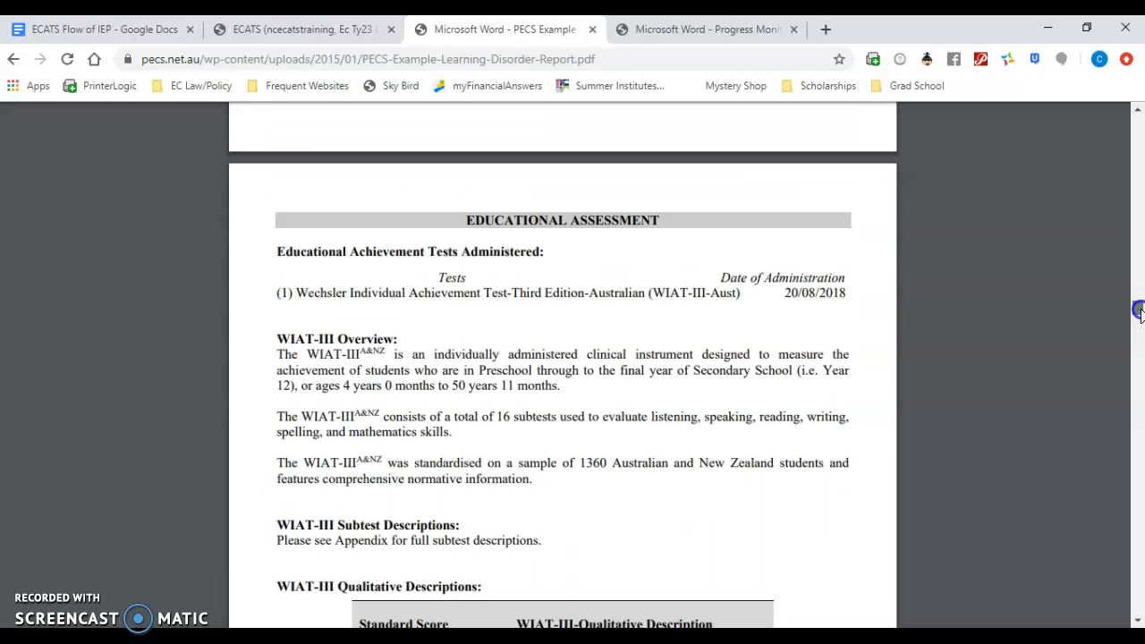
left_click_drag(1138, 309, 1138, 283)
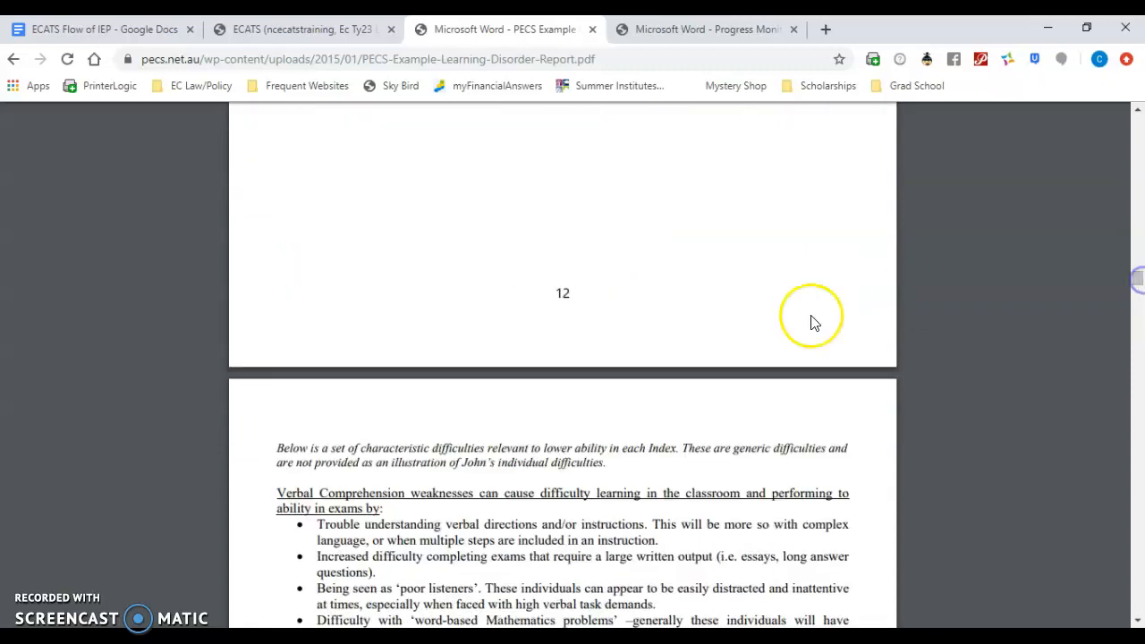
Step: Copy the report's Verbal Comprehension and Processing Speed weaknesses text into the narrative of the WISC-V assessment details
left_click_drag(279, 493, 752, 207)
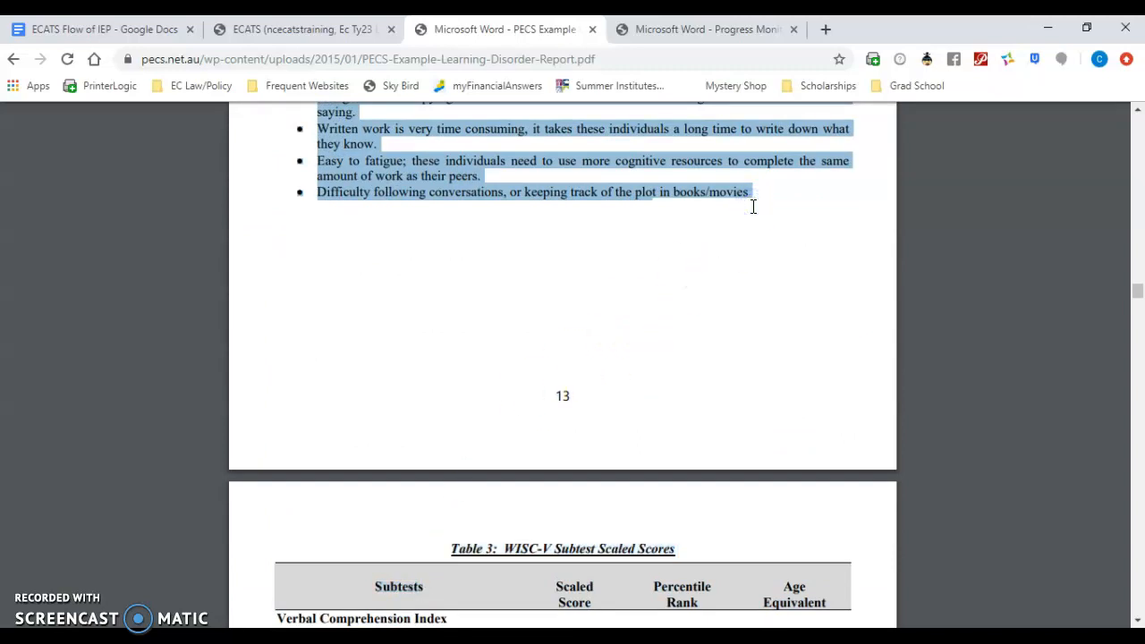
left_click(258, 28)
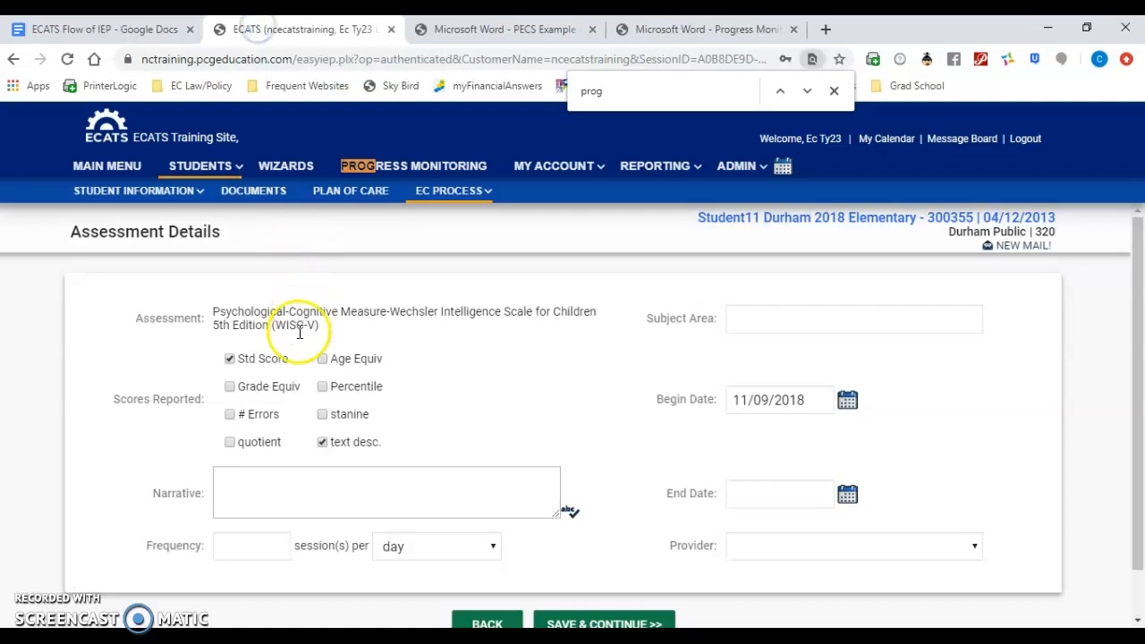
left_click(283, 478)
key("ctrl+v")
Step: Remove the line break before "ability in exams by:" at the start of the narrative, and save the WISC-V details
left_click(277, 491)
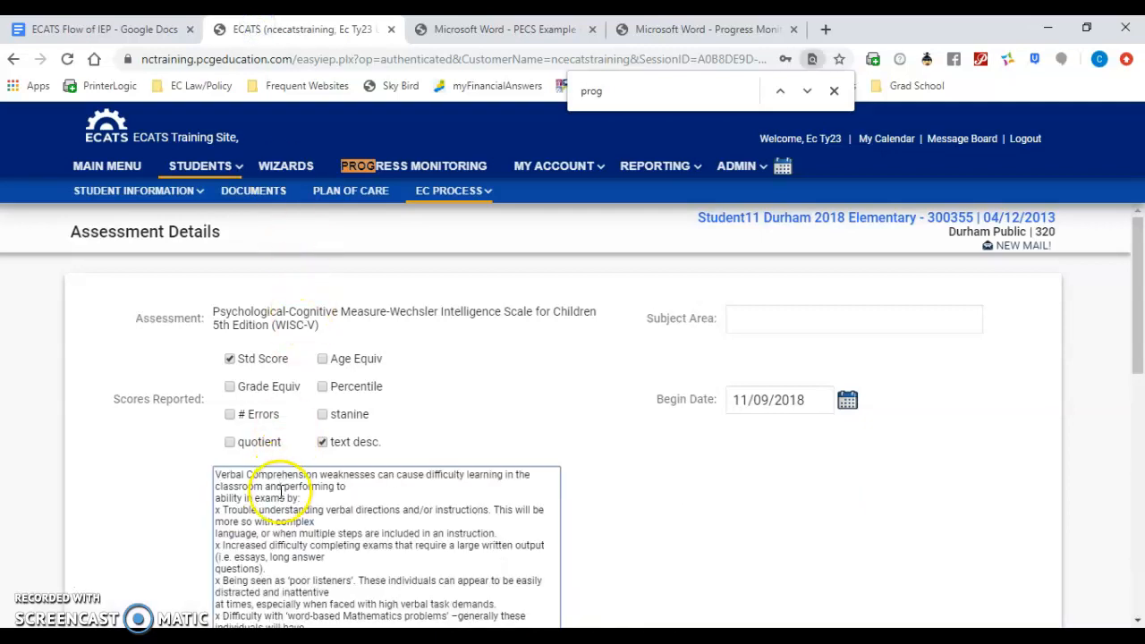
left_click(215, 501)
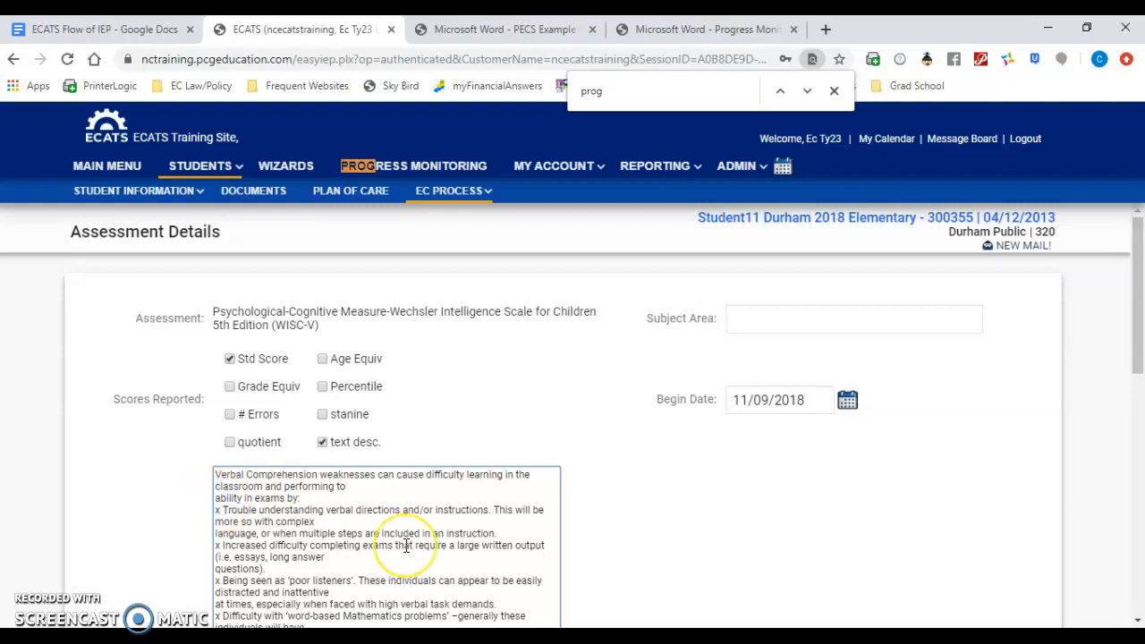
key("BackSpace")
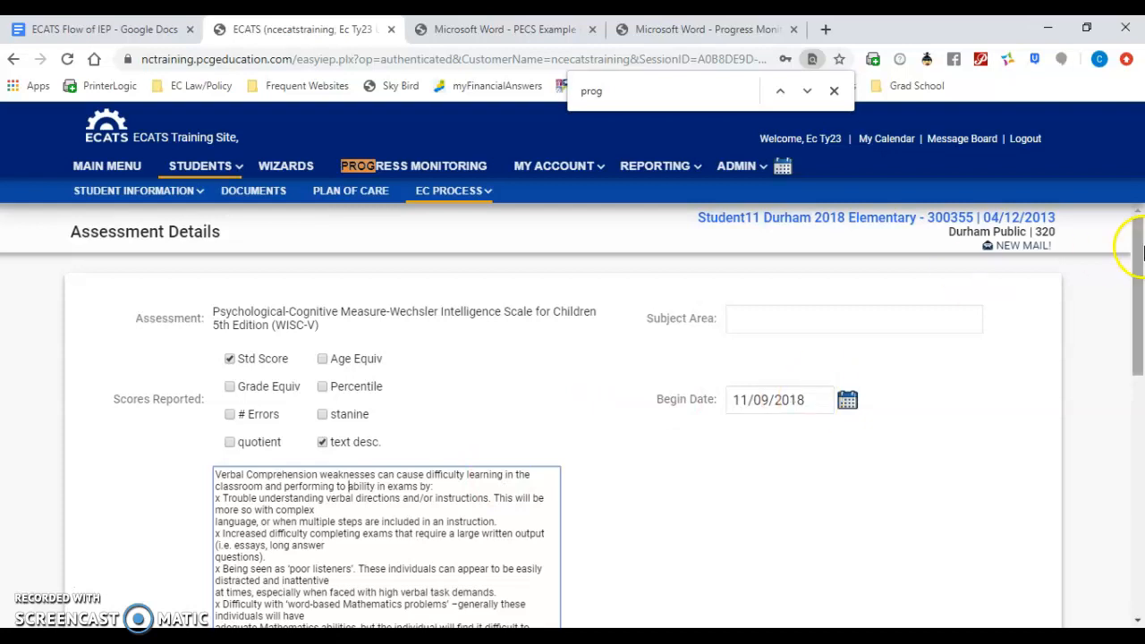
left_click_drag(1134, 266, 1136, 524)
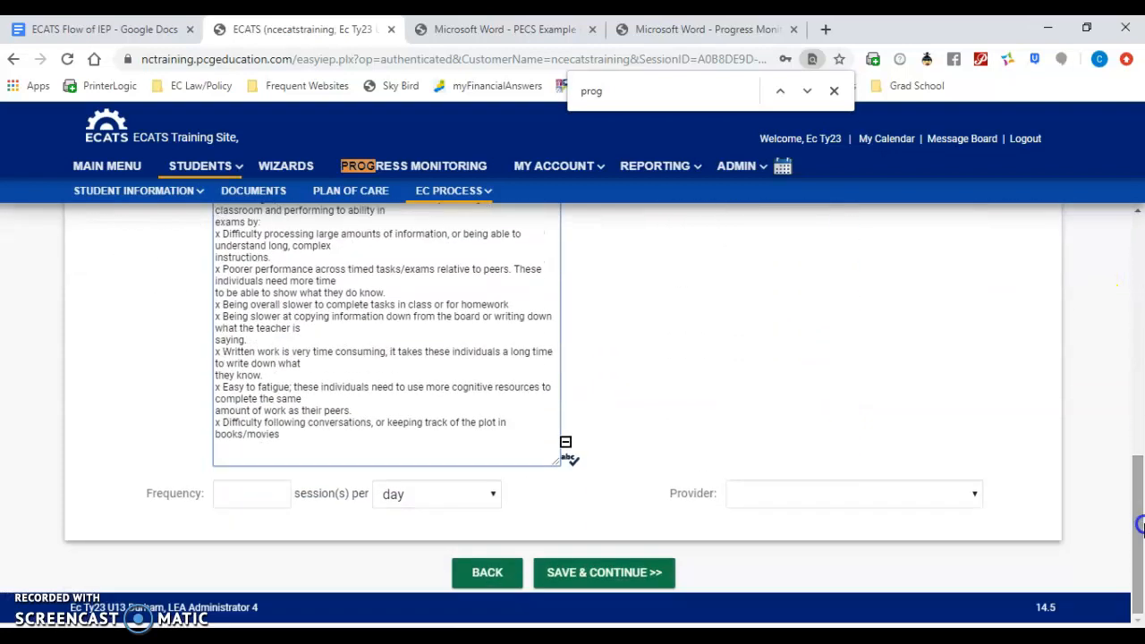
left_click(614, 572)
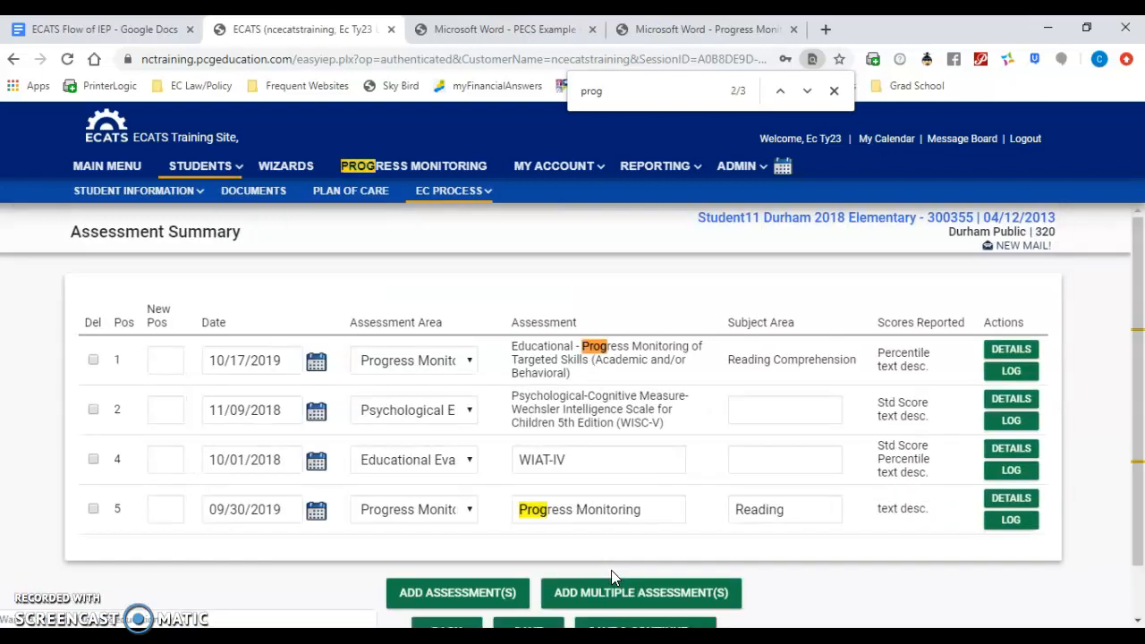
Step: Start adding another assessment, and set its assessment area to Social/Developmental History
left_click(481, 595)
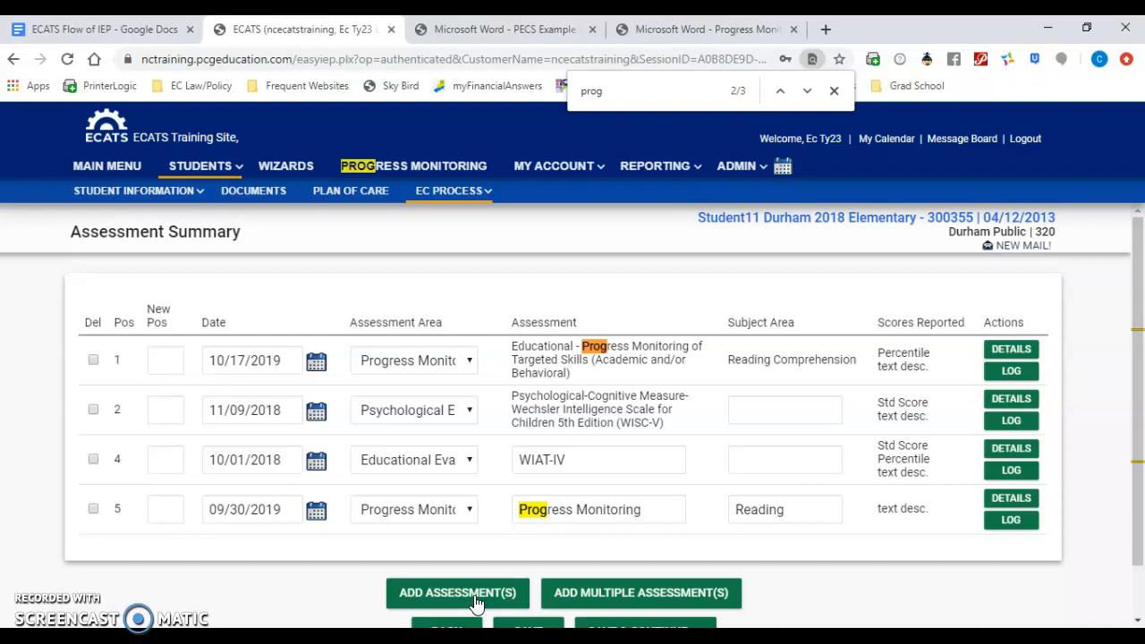
left_click(474, 597)
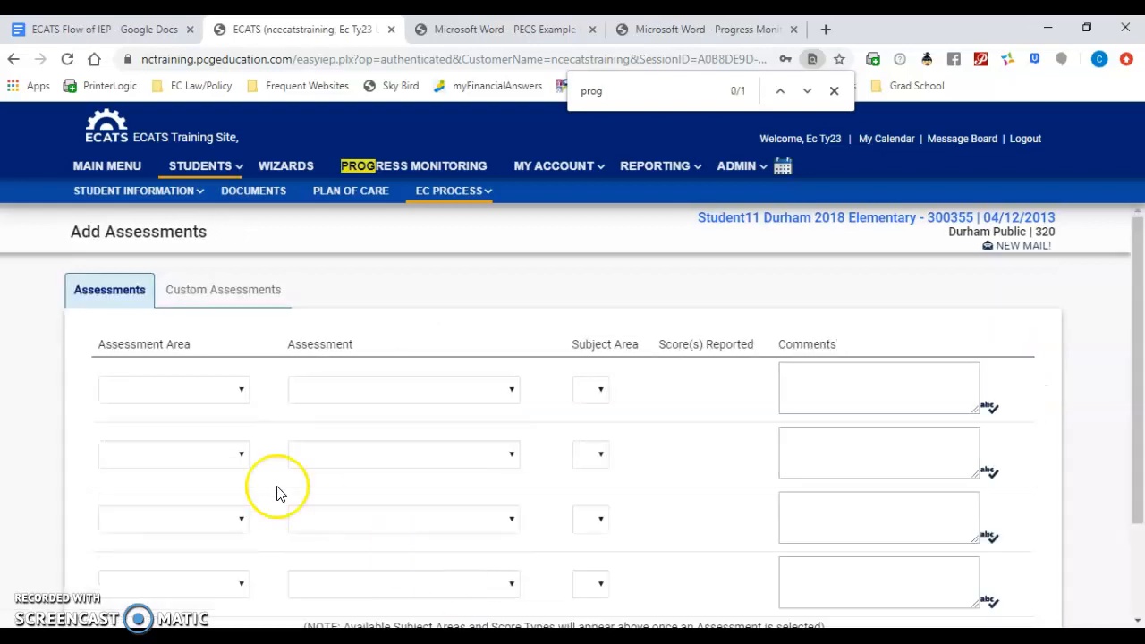
left_click(204, 398)
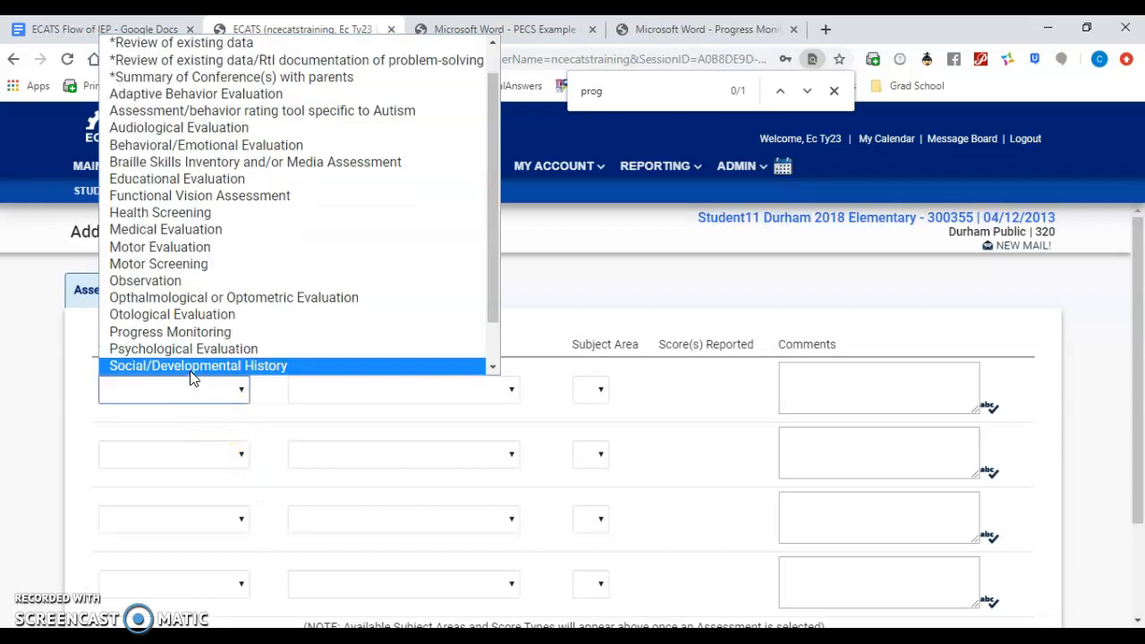
left_click(191, 369)
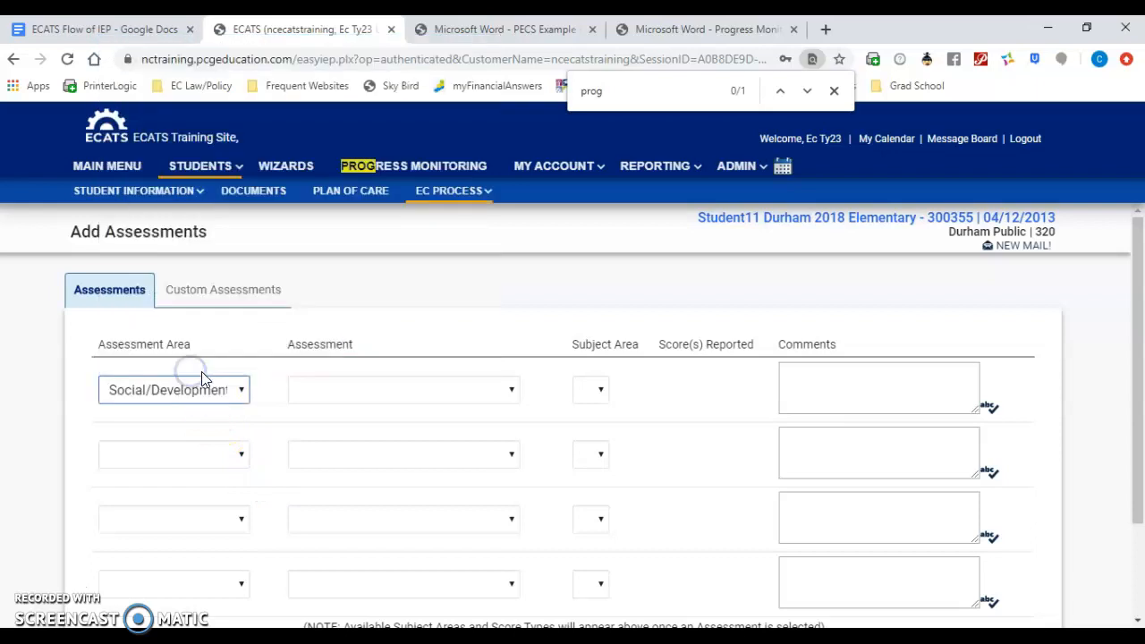
Step: Choose Other - Social and Developmental History as the first row's assessment, and mark text desc. as the score reported
left_click(325, 399)
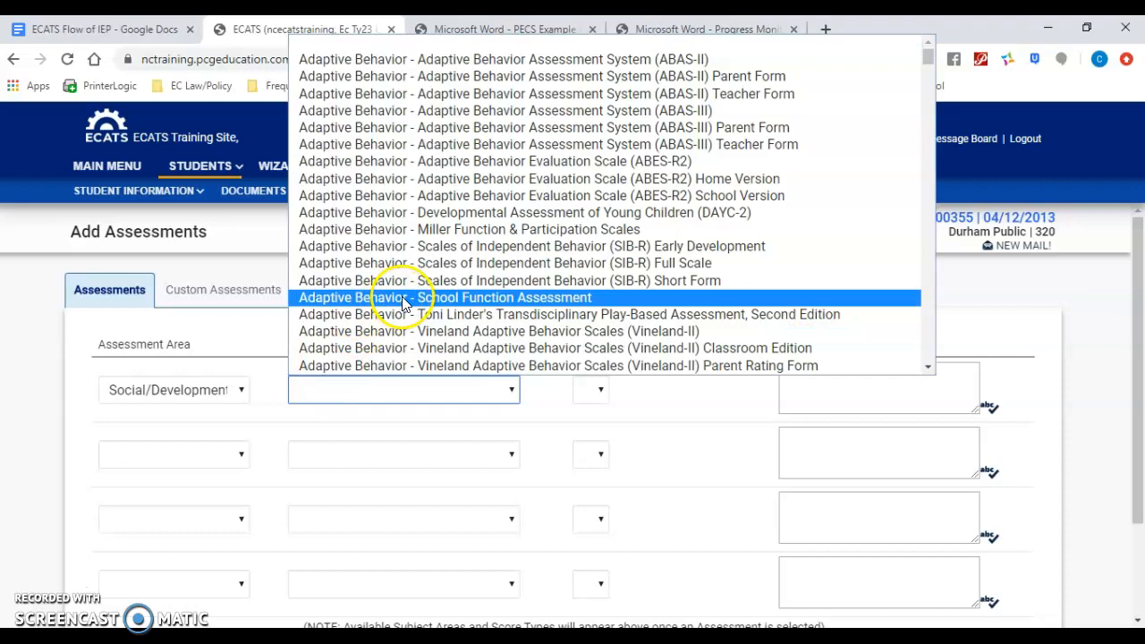
key("o")
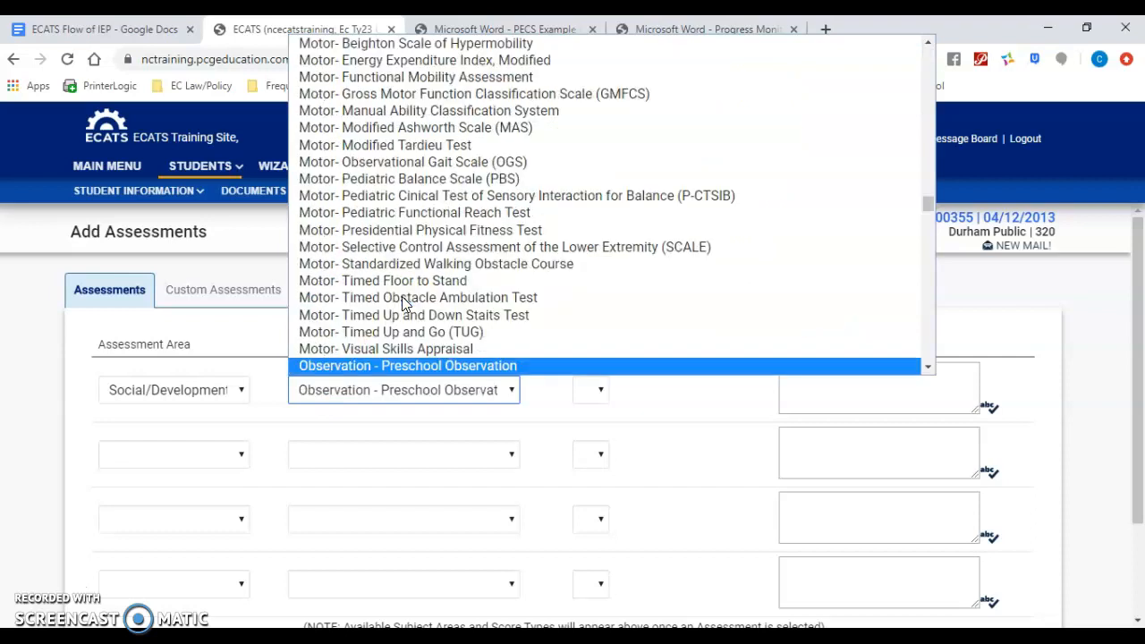
key("Down")
key("Down")
key("Down")
key("Down")
key("Down")
key("Down")
key("Down")
key("Down")
key("Down")
key("Down")
key("Down")
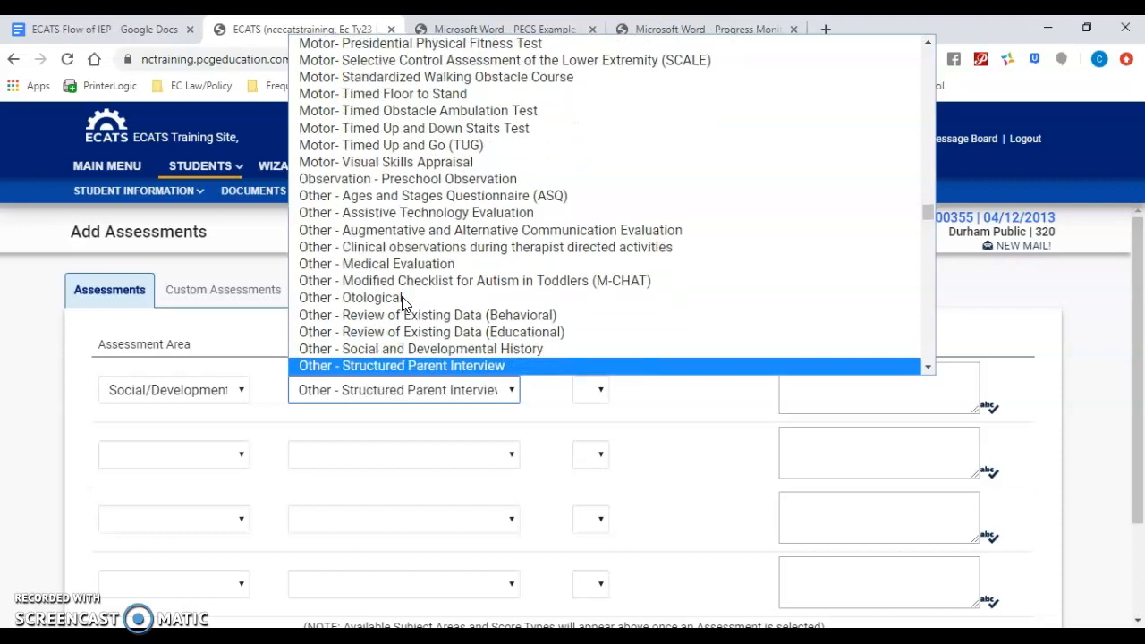
key("Up")
key("Return")
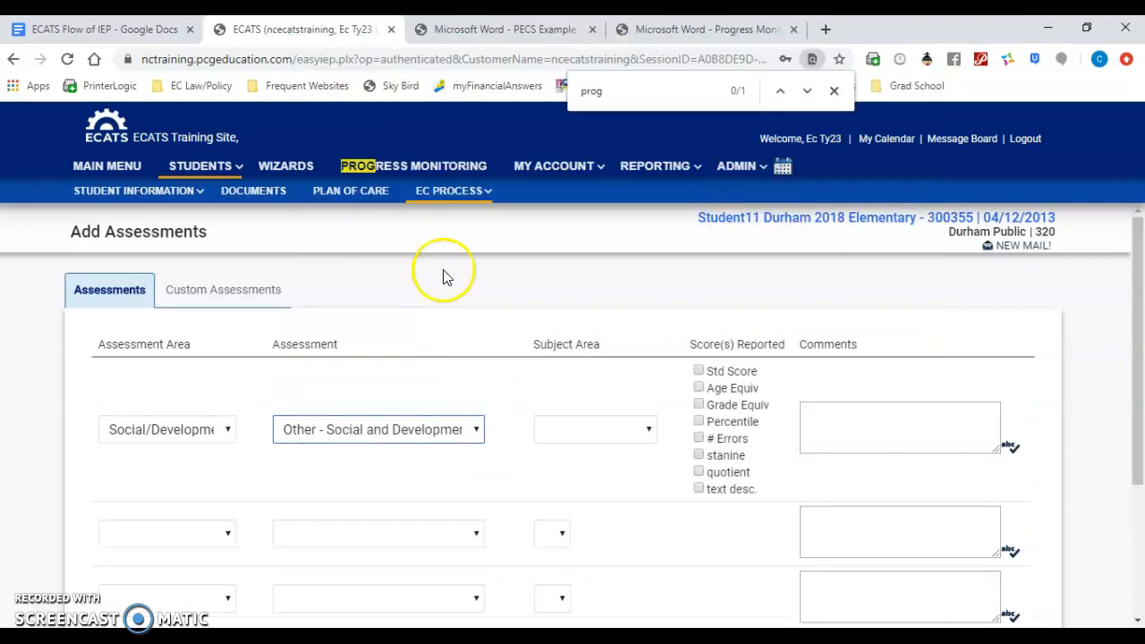
left_click(698, 489)
left_click(870, 413)
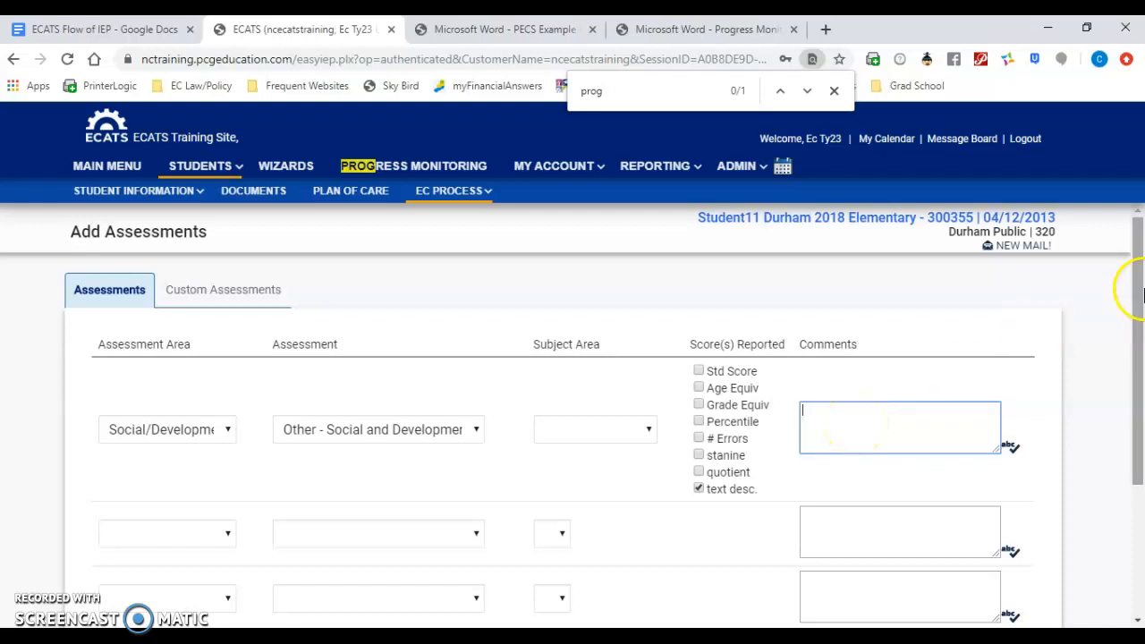
Step: Switch to custom assessments, and enter CDA Scores as the first custom assessment with Math as its subject area
mouse_move(1133, 286)
left_mouse_down()
mouse_move(1129, 398)
mouse_move(1115, 300)
left_mouse_up()
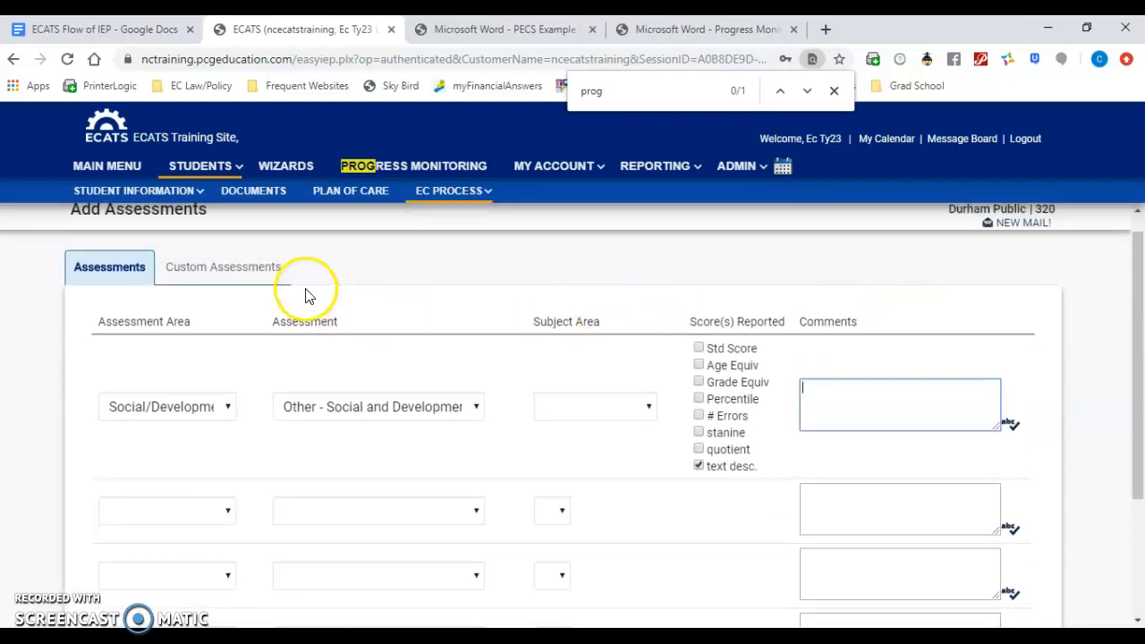
left_click(249, 267)
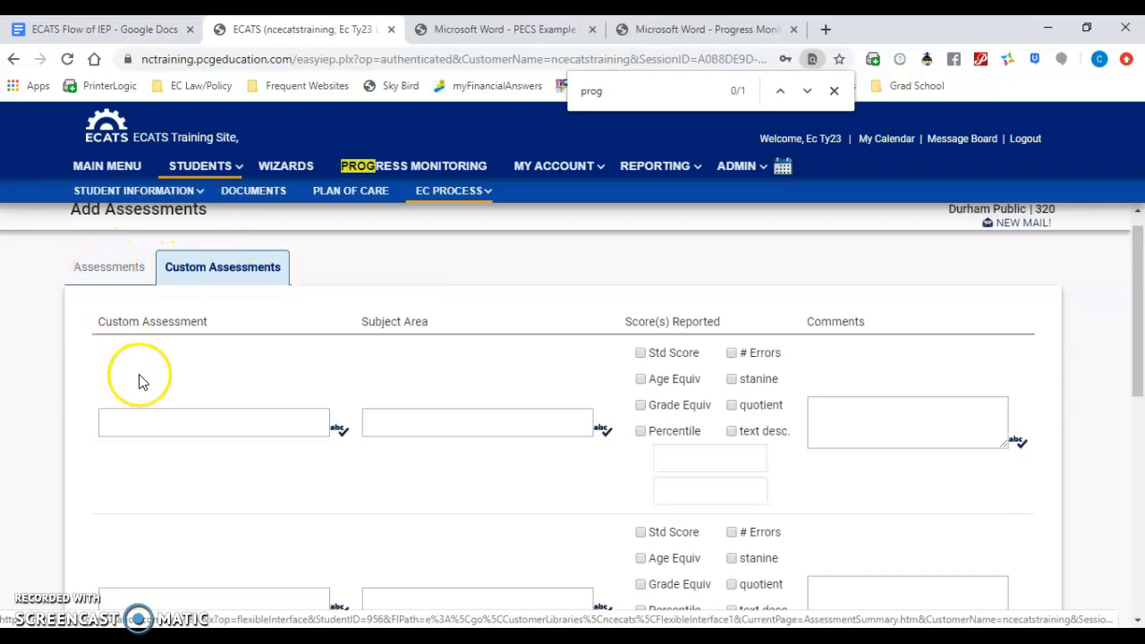
left_click(153, 418)
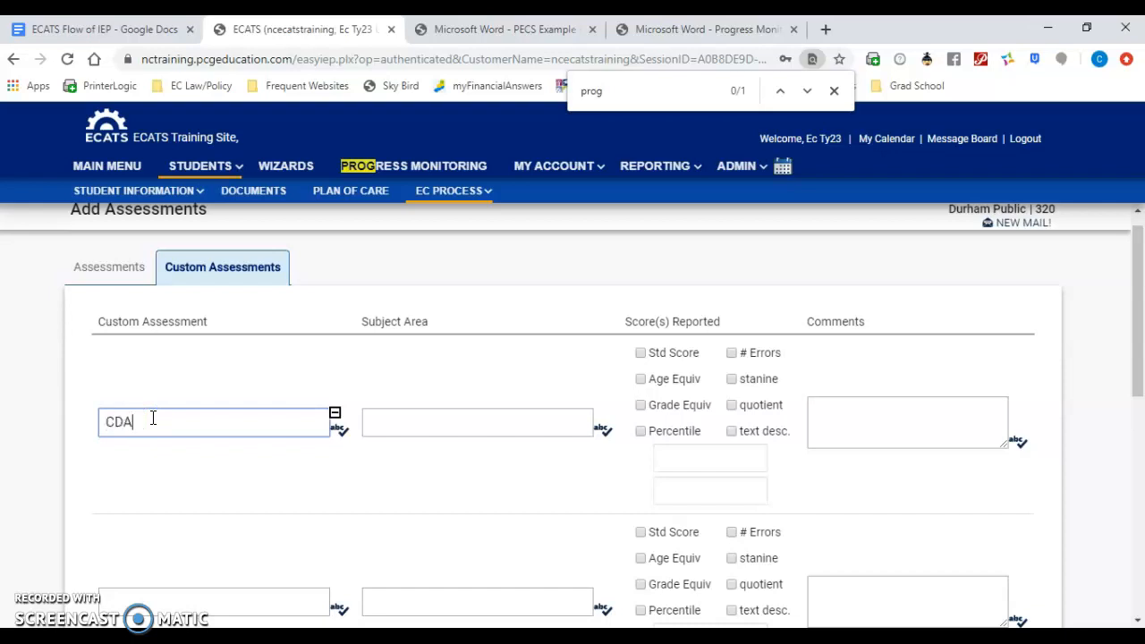
type("CDA Scores")
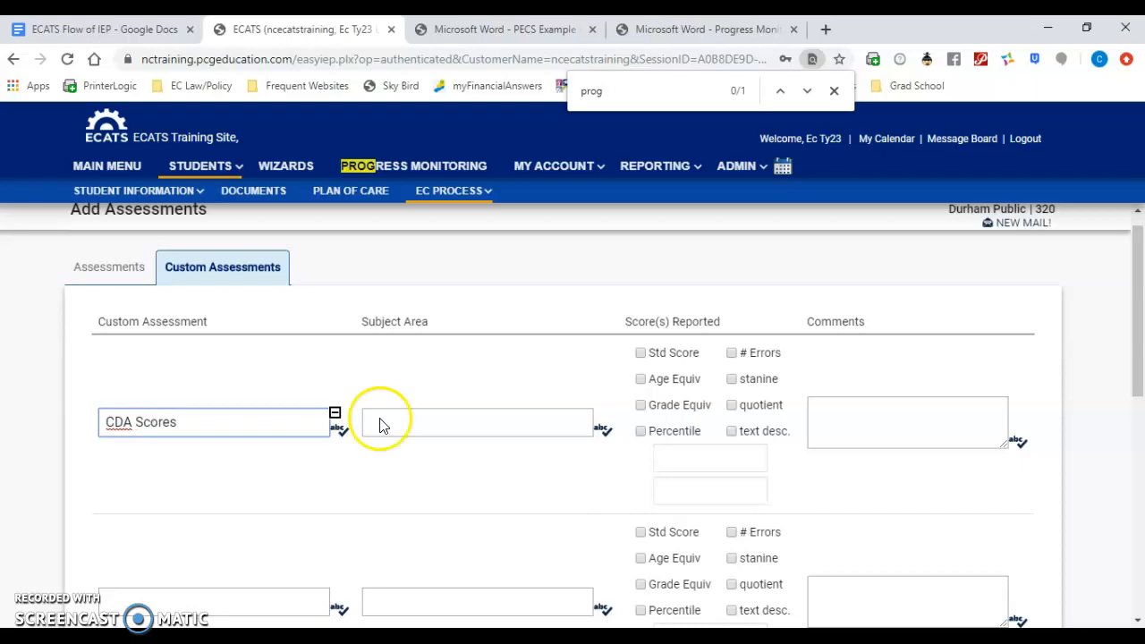
left_click(437, 427)
type("Math")
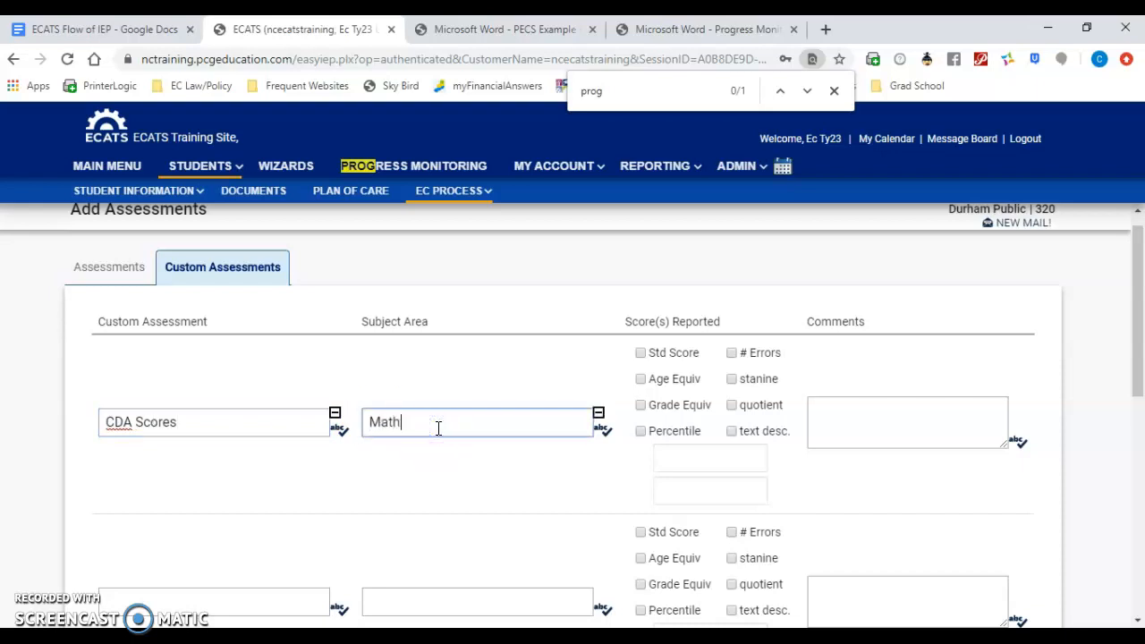
Step: Mark Std Score, Grade Equiv and text desc. for CDA Scores, comment "CDA scores and description here", and save the added assessments
left_click(639, 353)
left_click(640, 406)
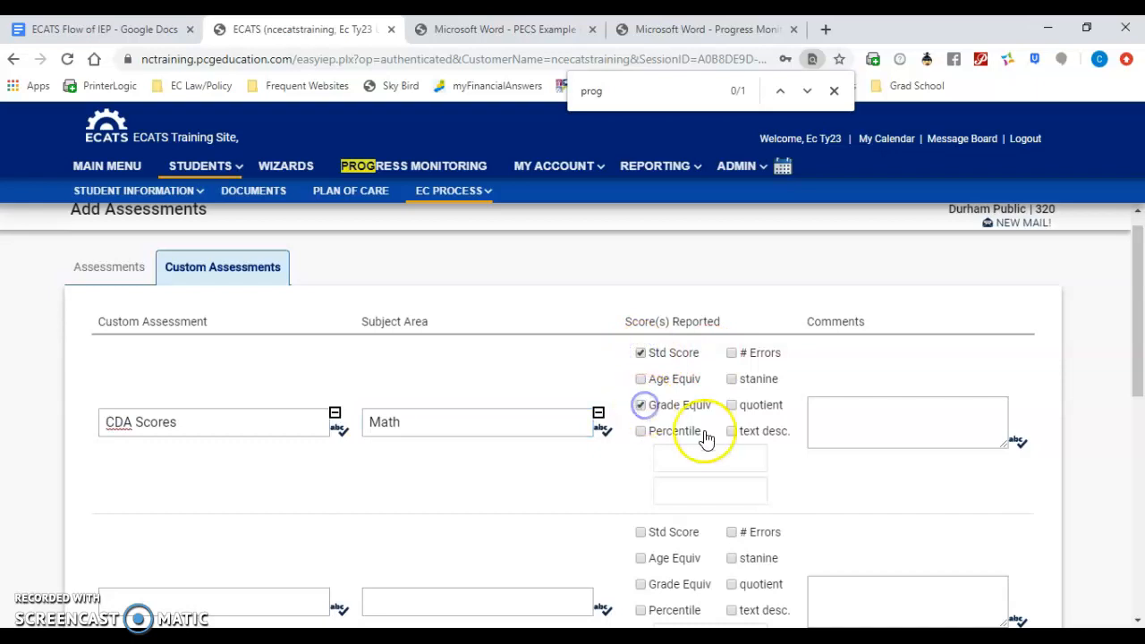
left_click(732, 433)
left_click(857, 425)
left_click(857, 425)
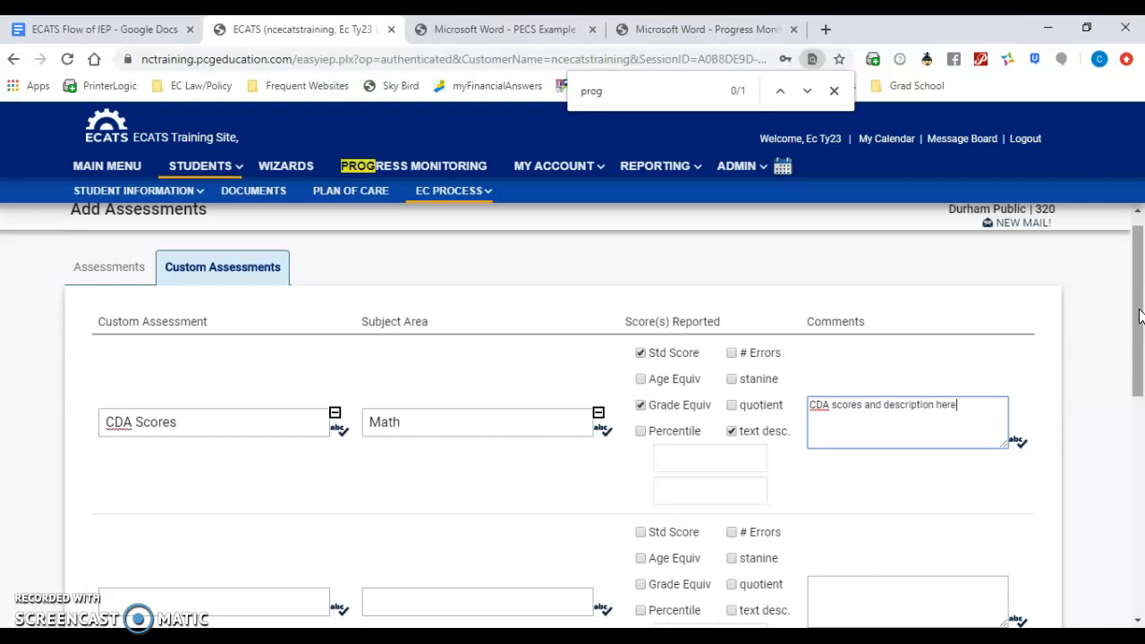
left_click(1140, 315)
left_click_drag(1139, 315, 1140, 532)
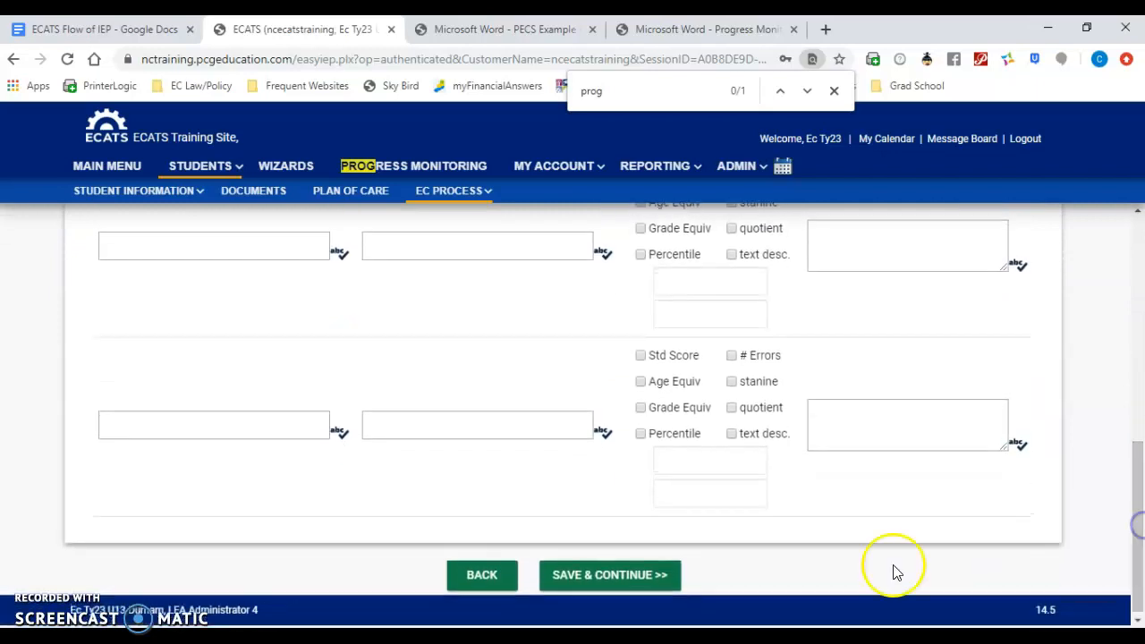
left_click(625, 579)
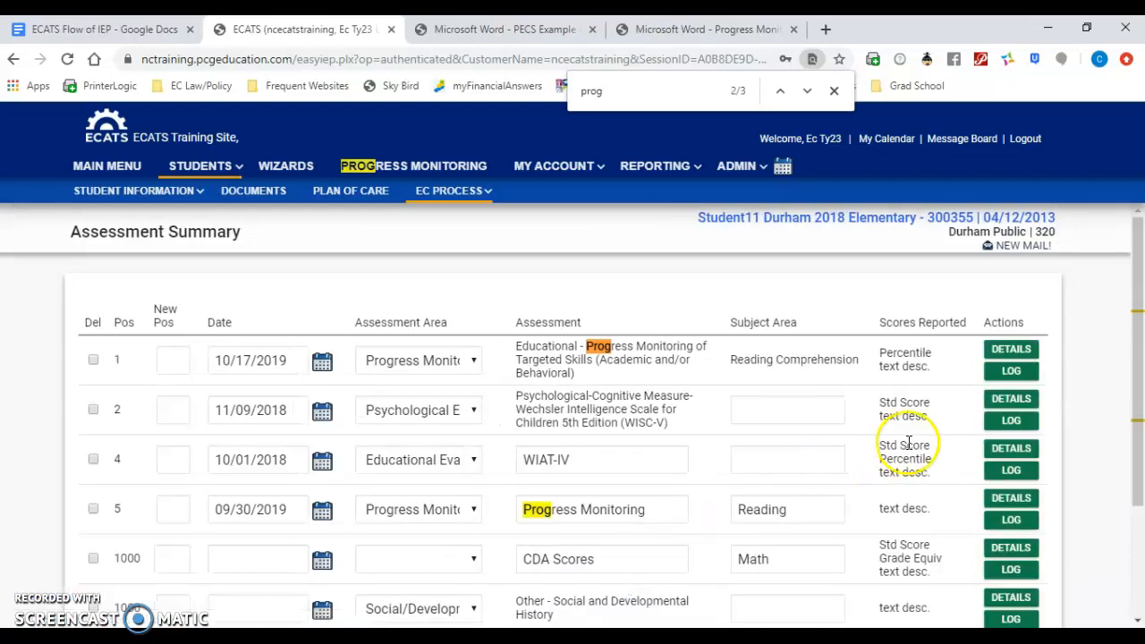
Step: Set the CDA Scores row's assessment area to Progress Monitoring and its date to 10/16/2019
left_click_drag(1140, 284, 1140, 372)
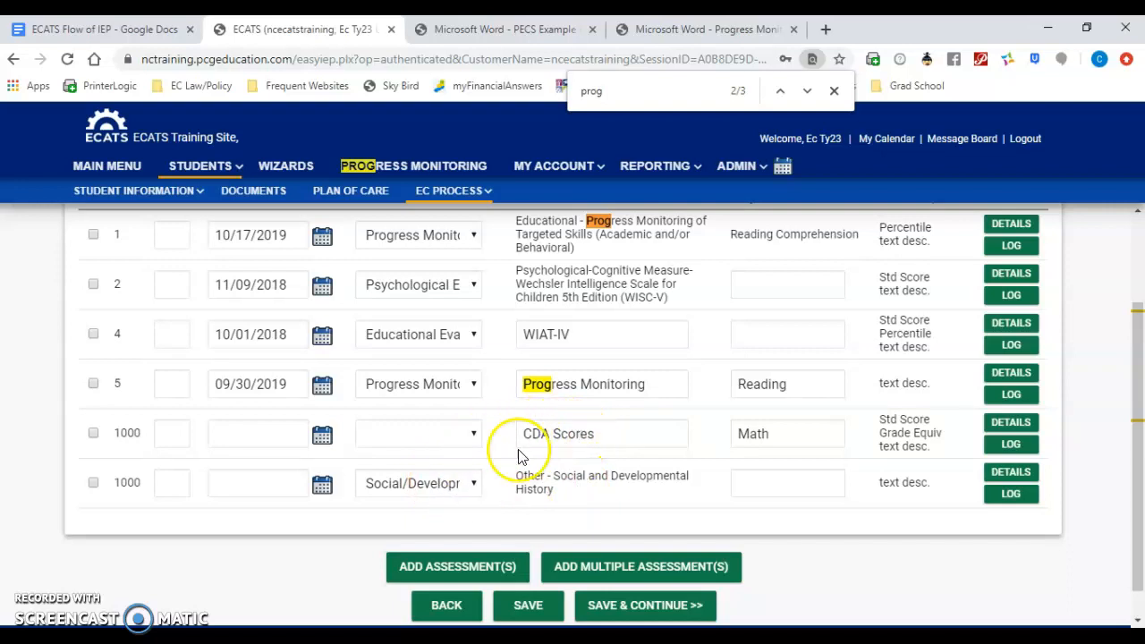
left_click(453, 440)
scroll(475, 385, "down", 1)
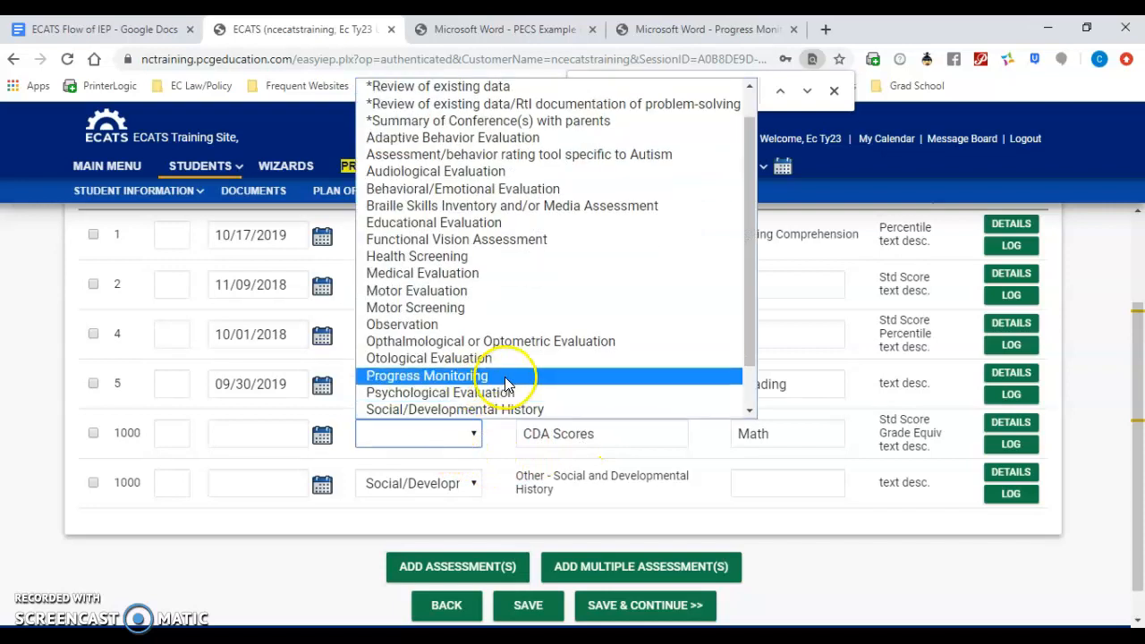
left_click(492, 378)
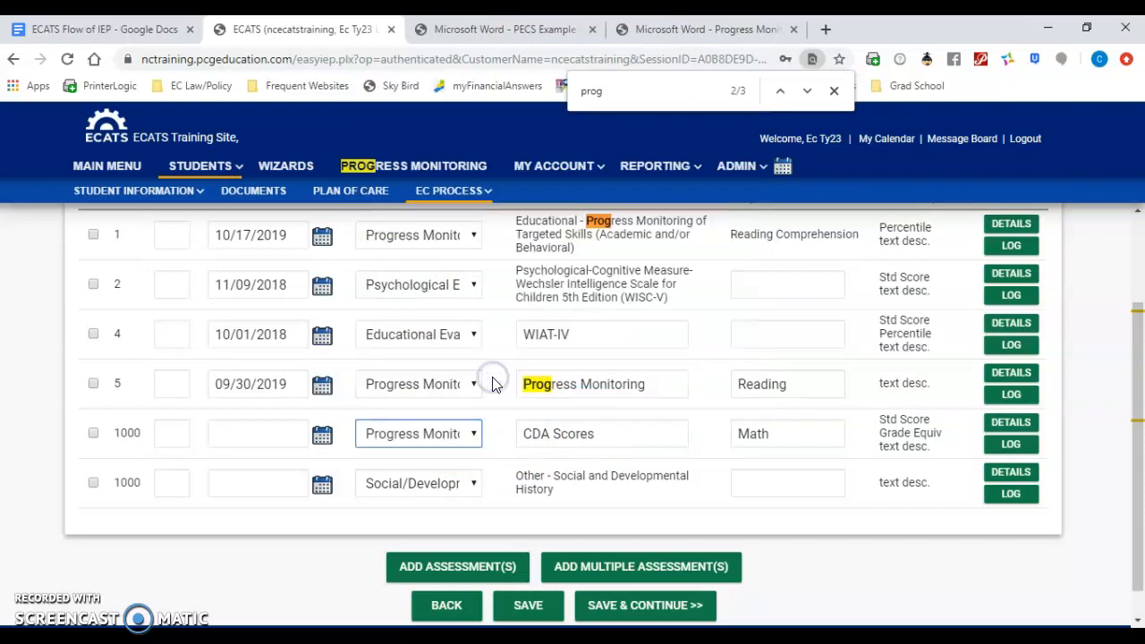
left_click(324, 437)
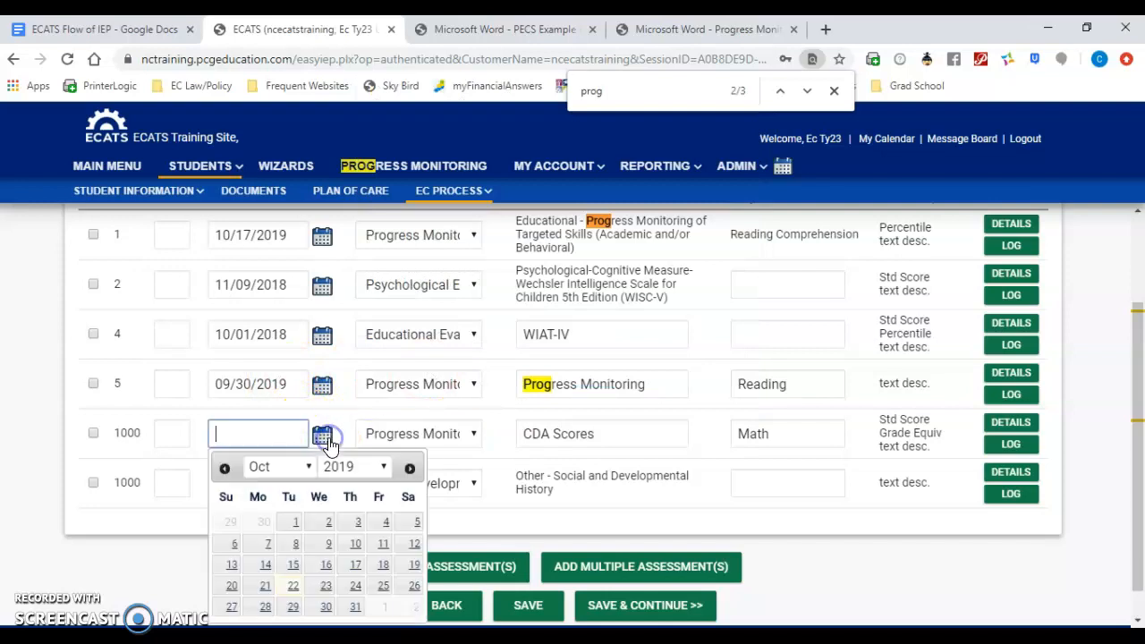
left_click(324, 570)
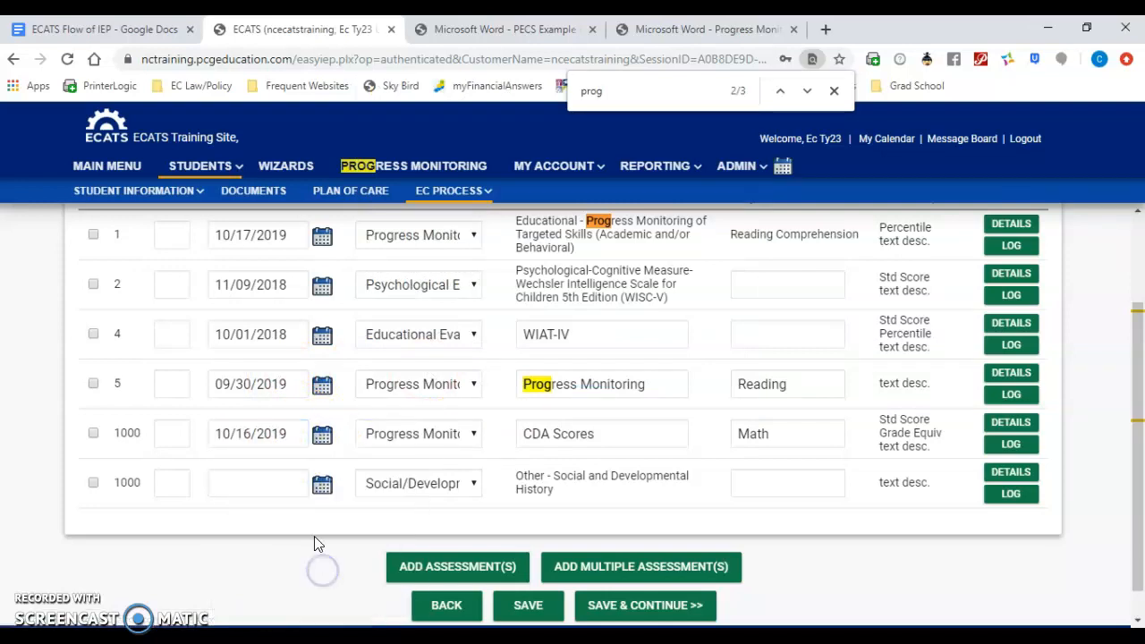
Step: Date the Social and Developmental History assessment 09/09/2019, and save its details with the narrative "Social developmental history"
left_click(322, 485)
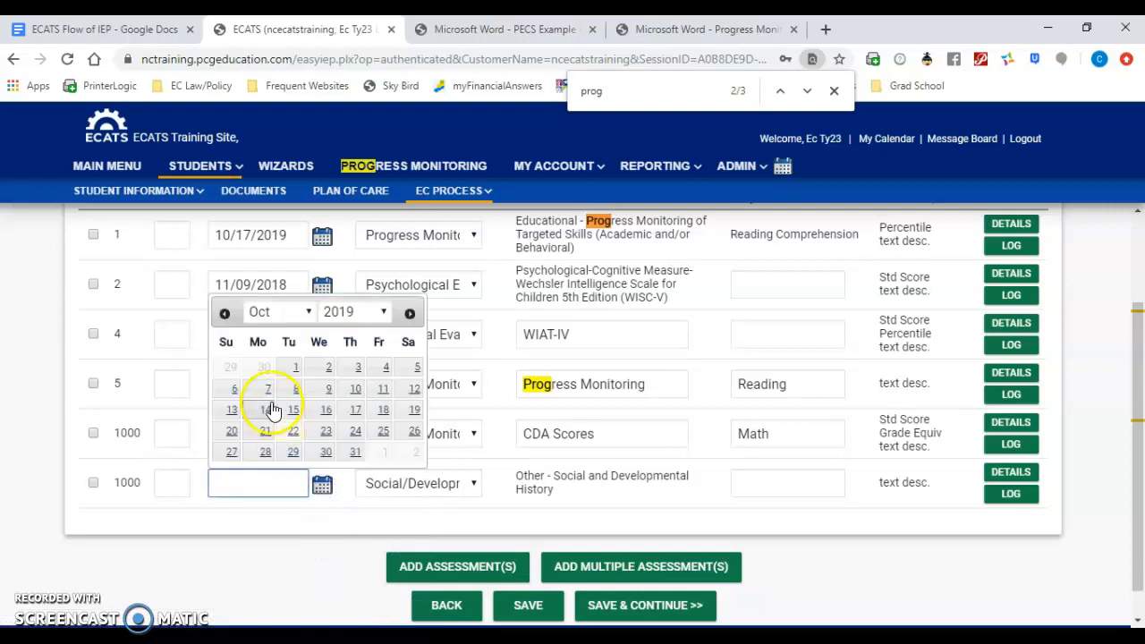
left_click(224, 313)
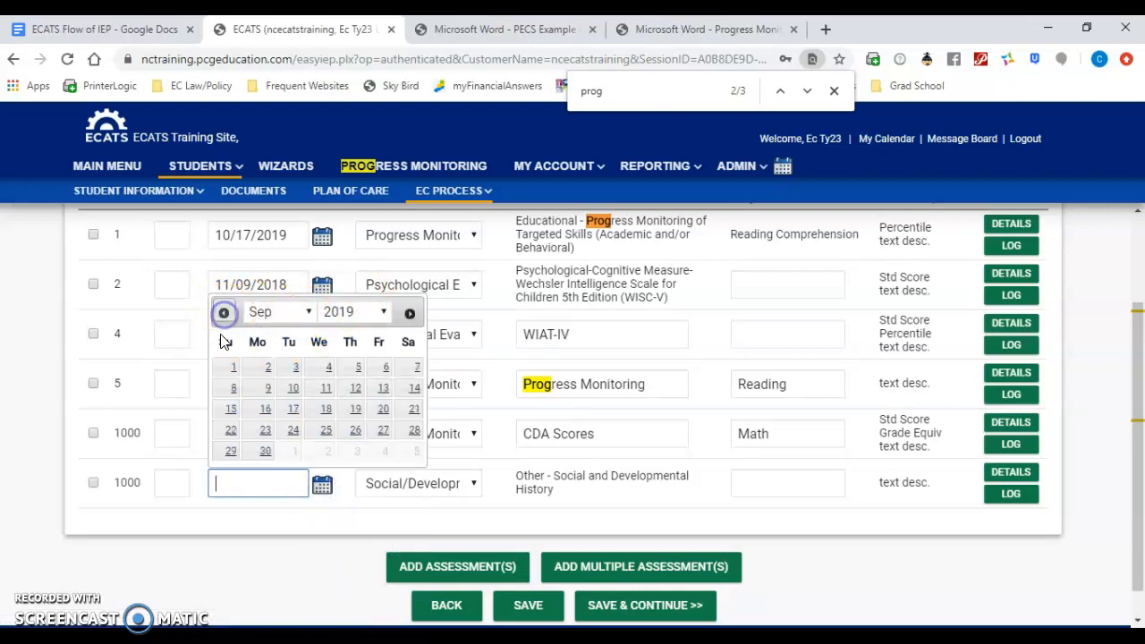
left_click(265, 391)
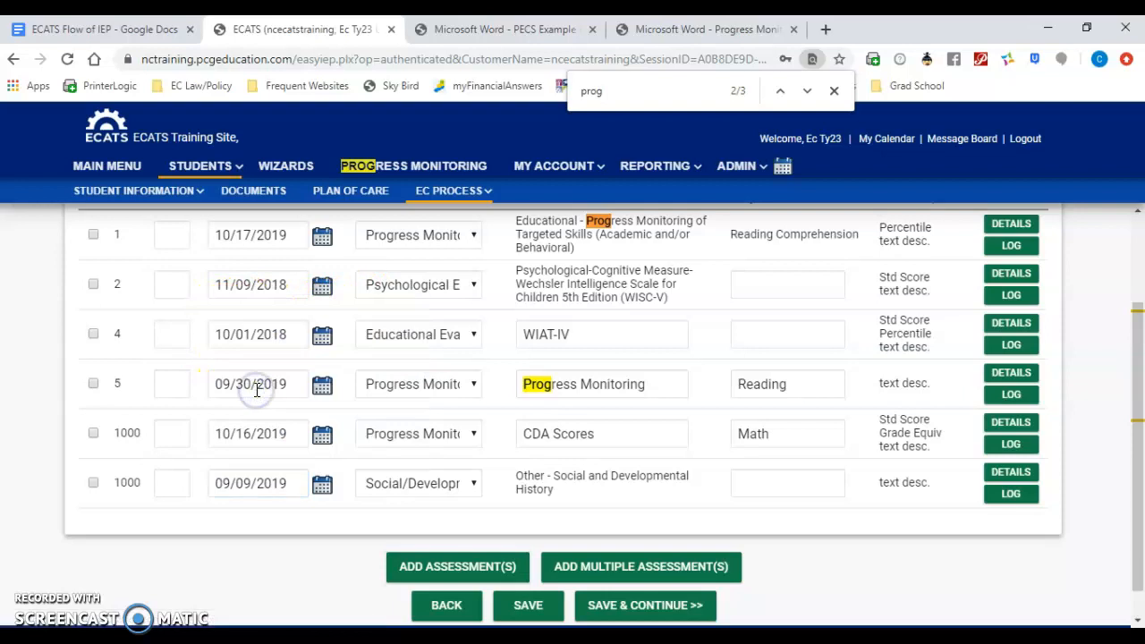
left_click(1003, 478)
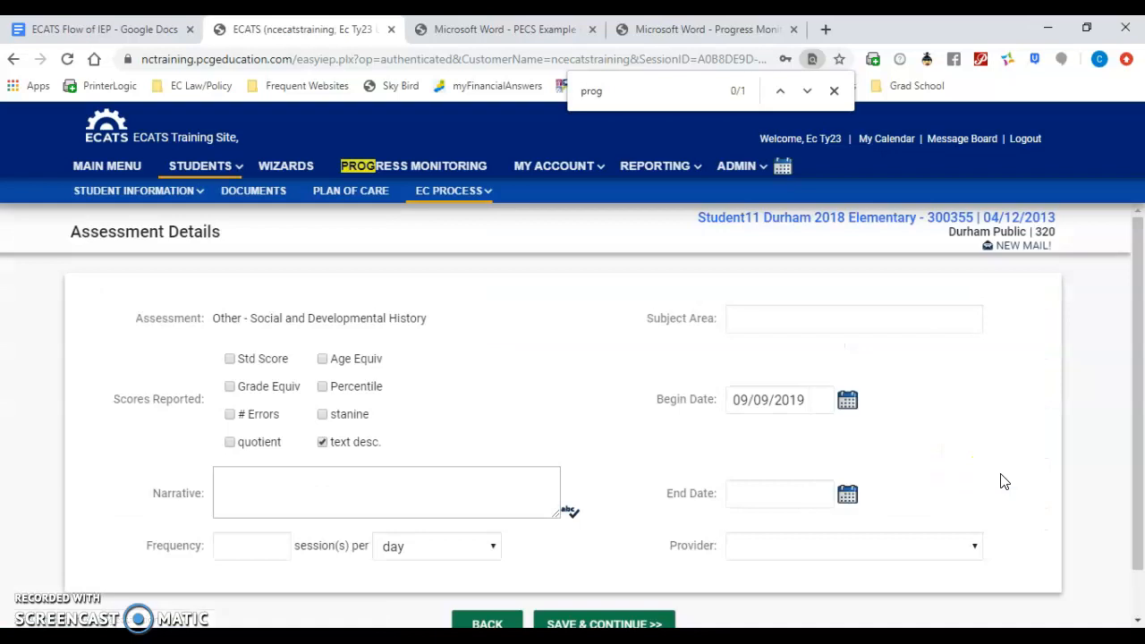
left_click(405, 488)
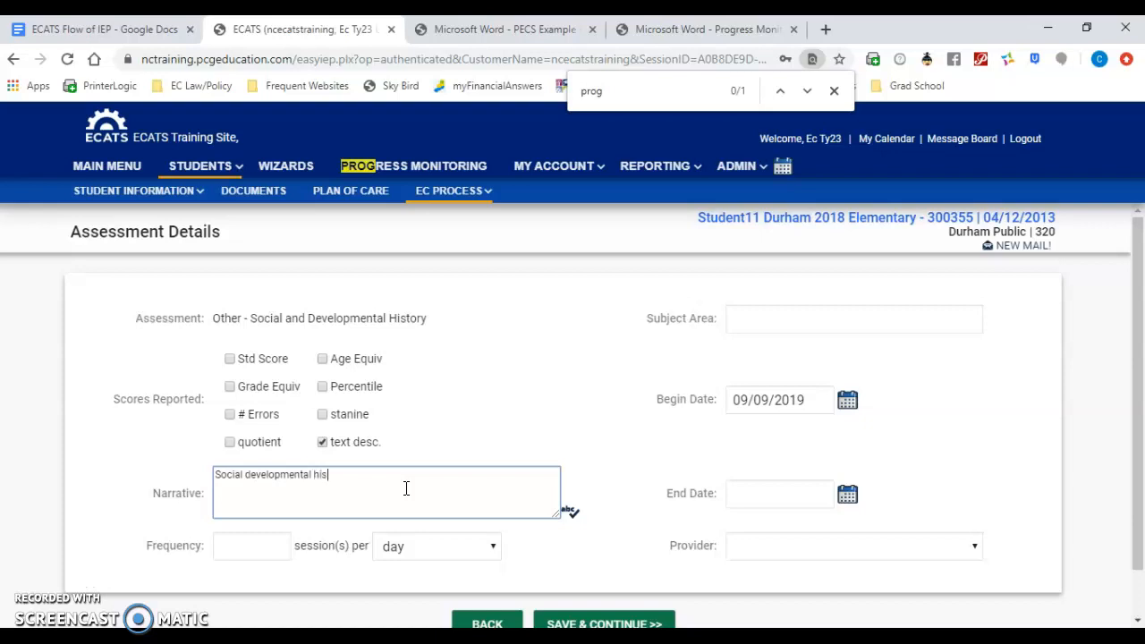
left_click(567, 620)
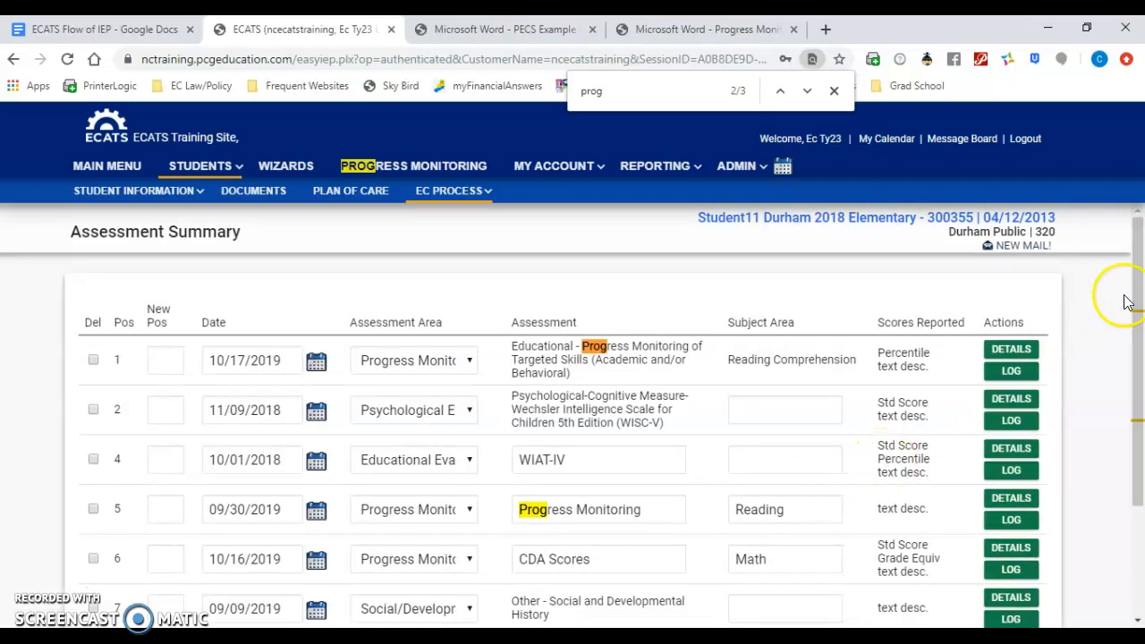
Step: Start adding another custom assessment named ELA Quiz Scores, with Writing as its subject area
left_click_drag(1140, 255, 1142, 376)
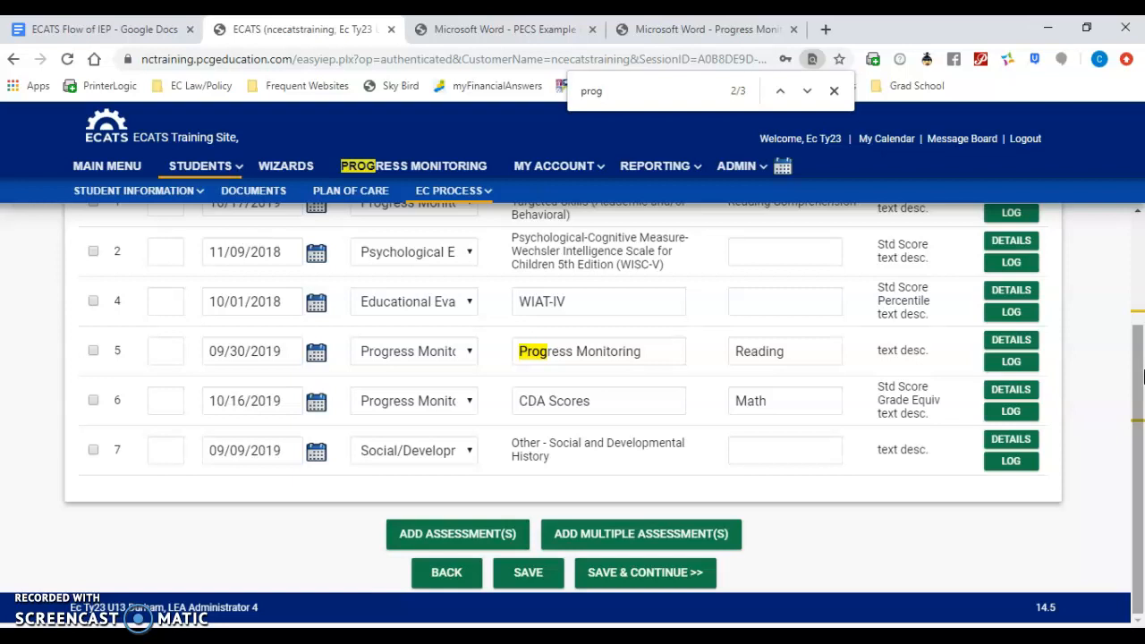
left_click(483, 534)
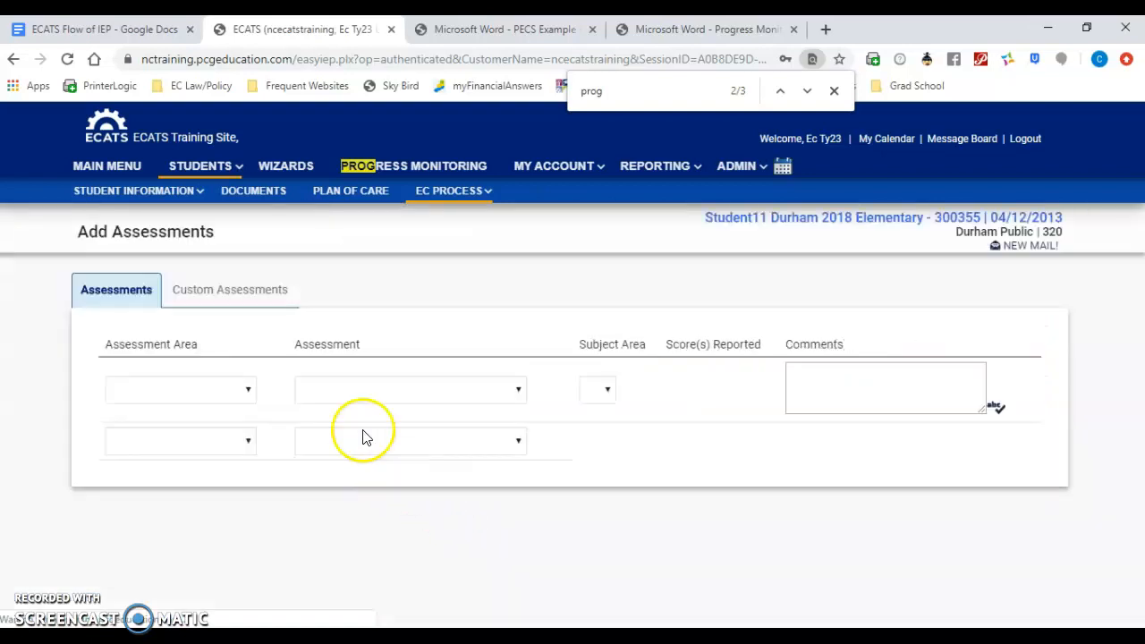
left_click(206, 298)
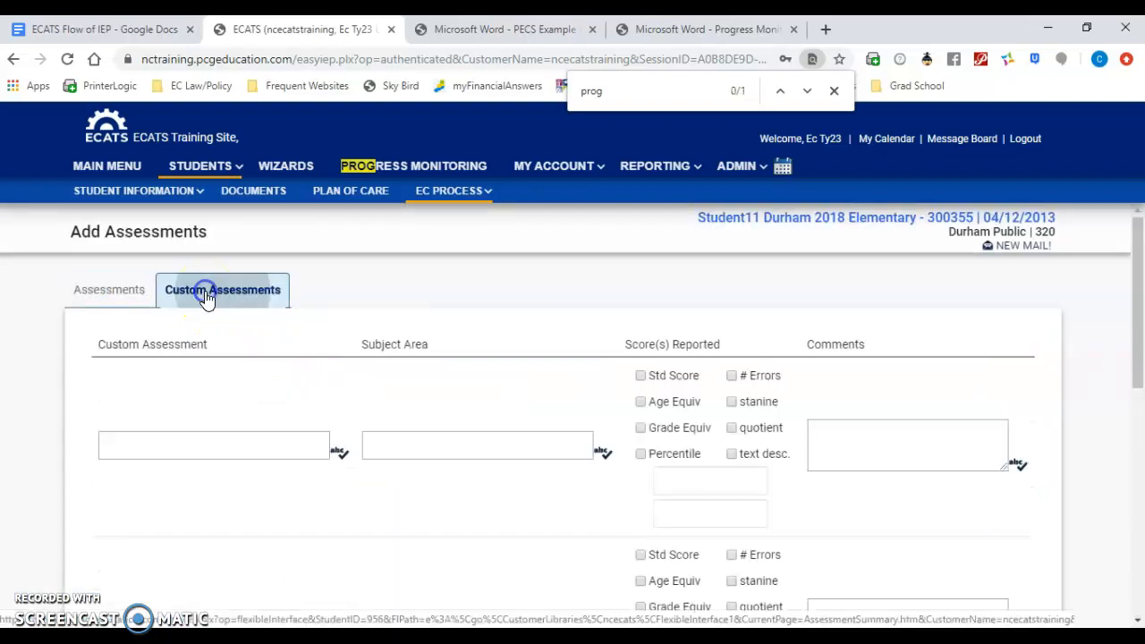
left_click(175, 441)
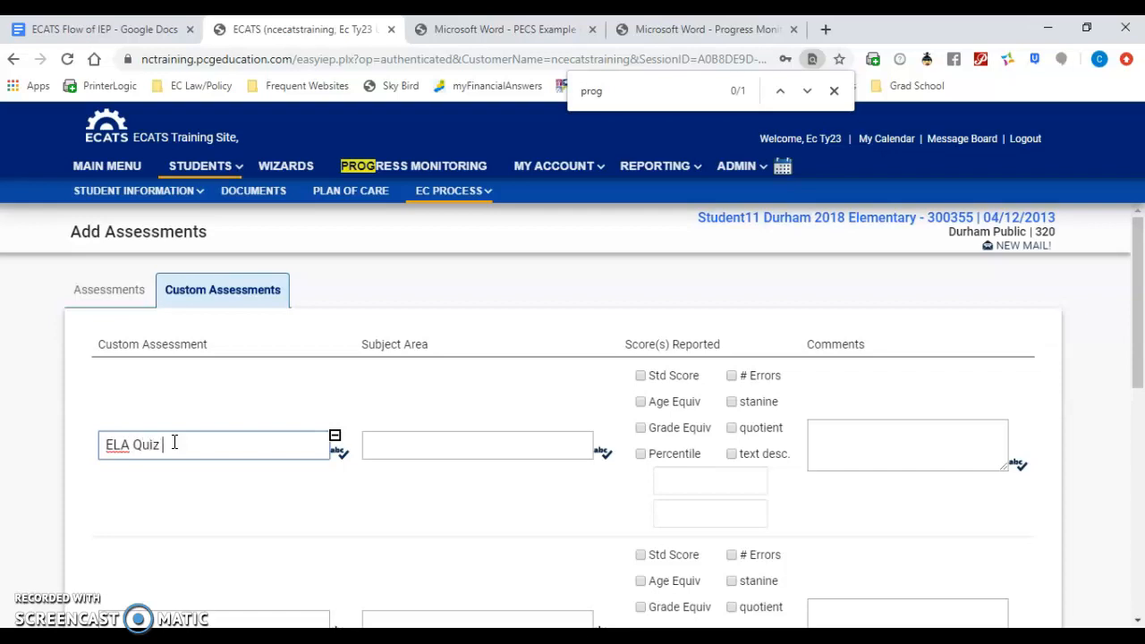
left_click(385, 452)
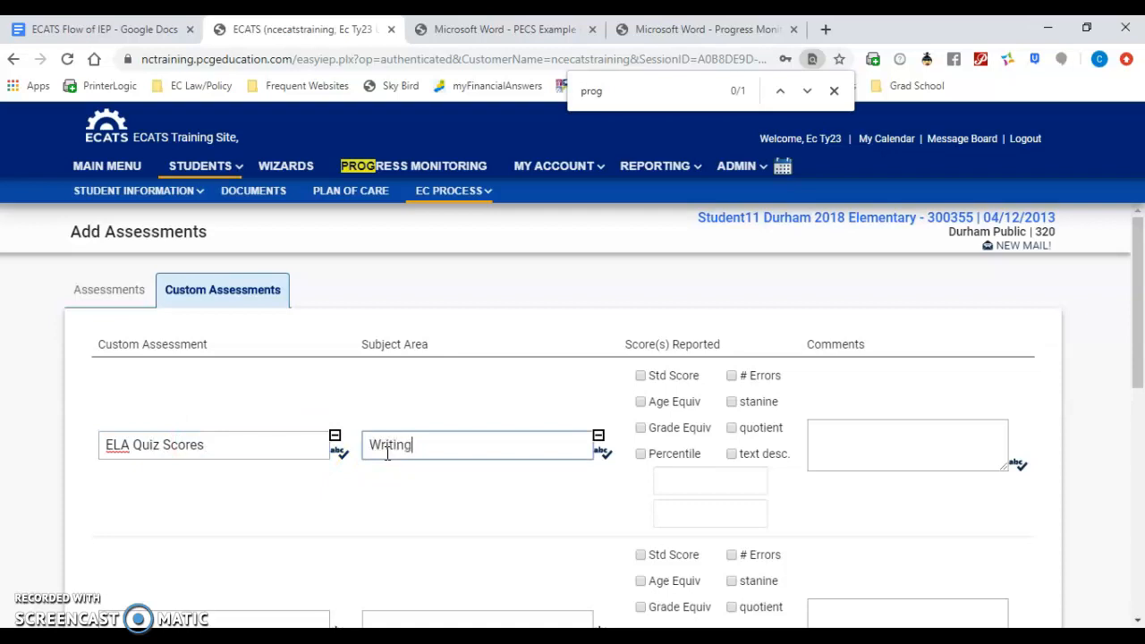
Step: Mark Std Score and text desc. for ELA Quiz Scores, comment "Quiz scores here", and save the new assessment
left_click(638, 377)
left_click(732, 455)
left_click(868, 452)
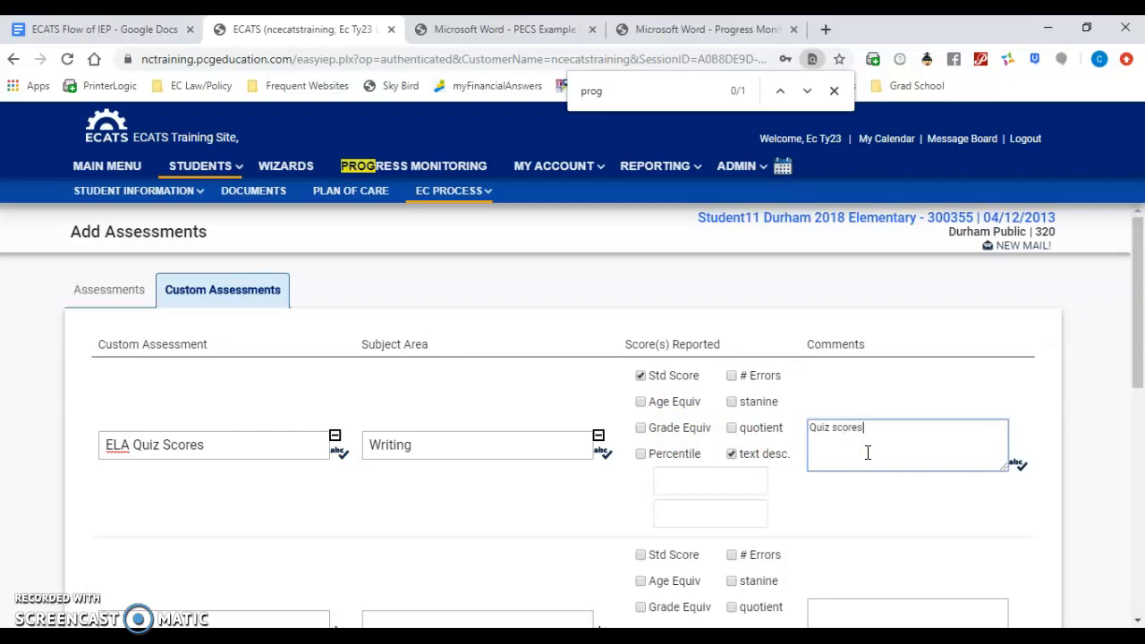
left_click_drag(1132, 333, 1138, 583)
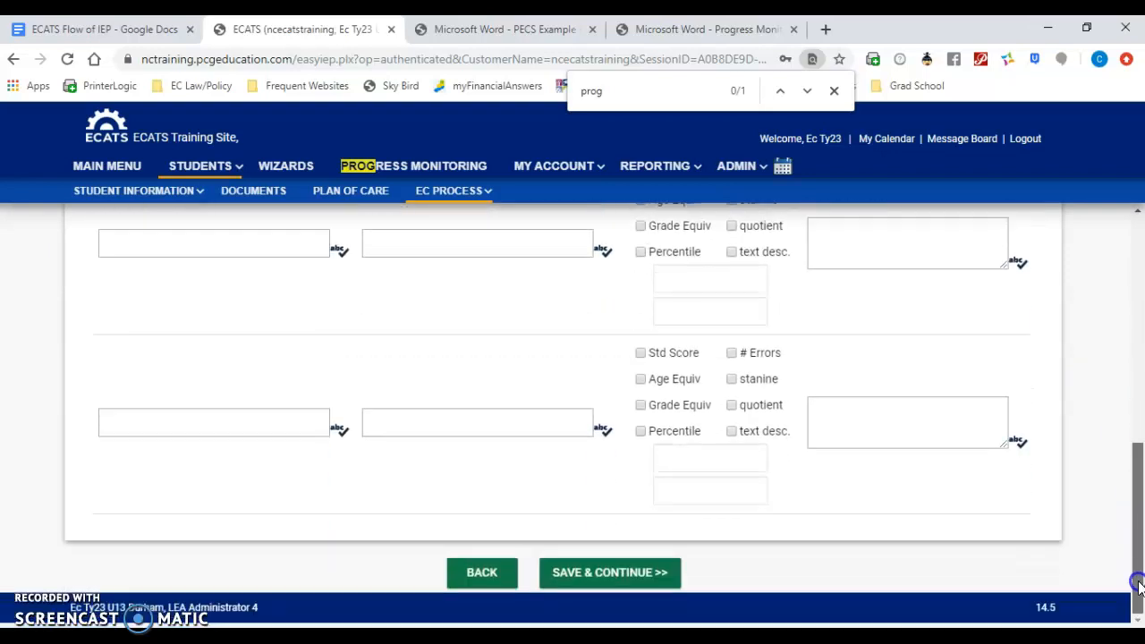
left_click(609, 571)
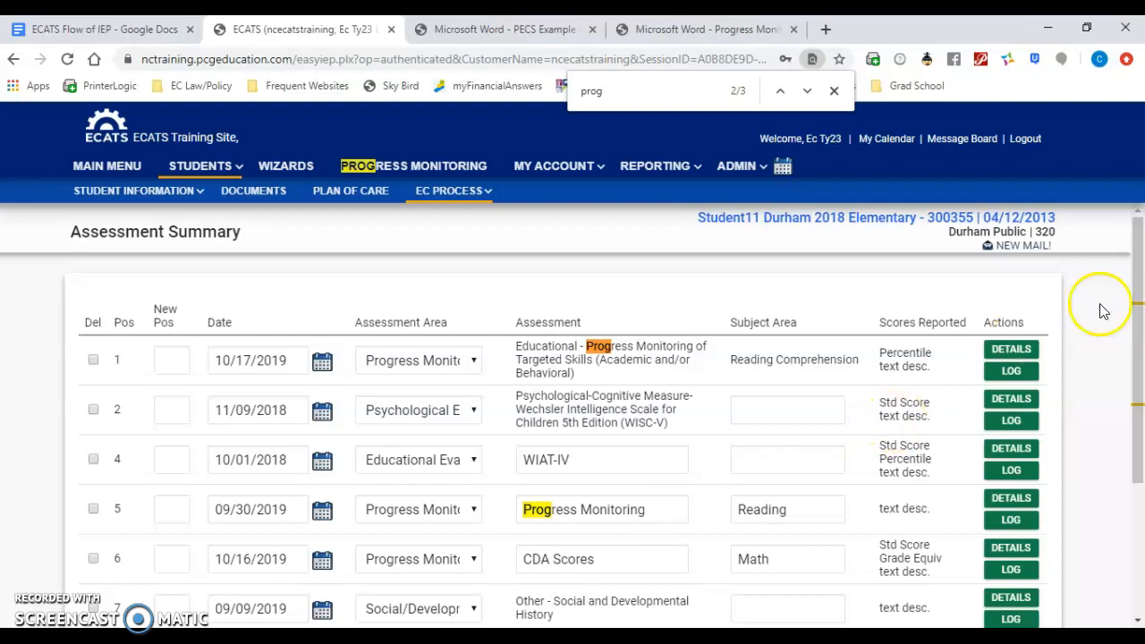
Step: Set the ELA Quiz Scores row's assessment area to Progress Monitoring and its date to 10/08/2019
left_click_drag(1136, 254, 1132, 389)
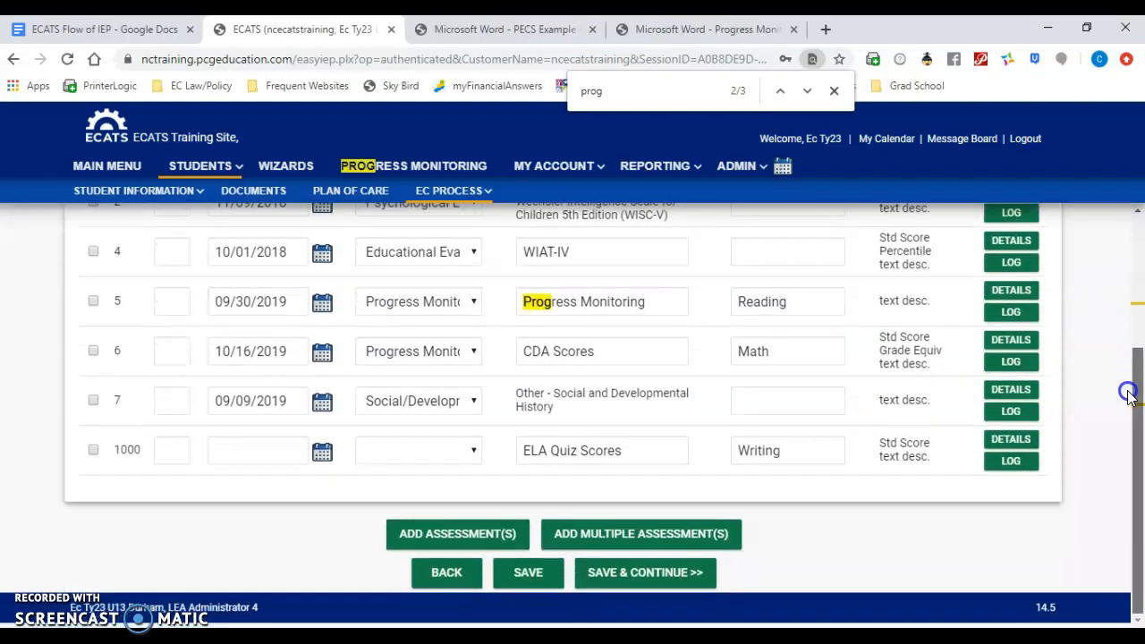
left_click(439, 455)
left_click(438, 425)
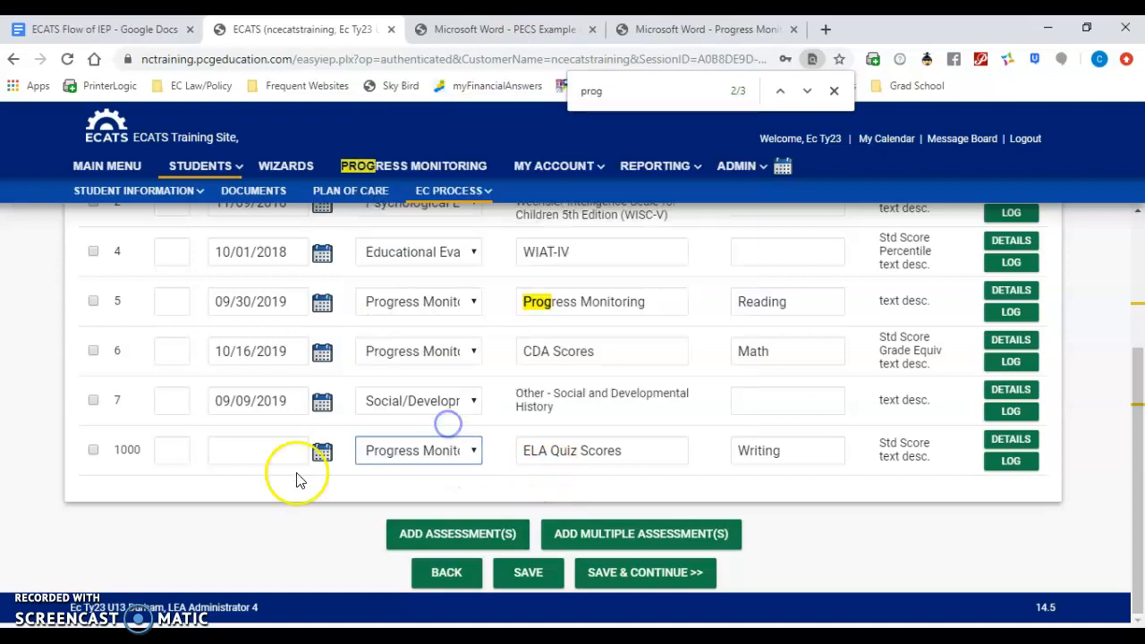
left_click(322, 455)
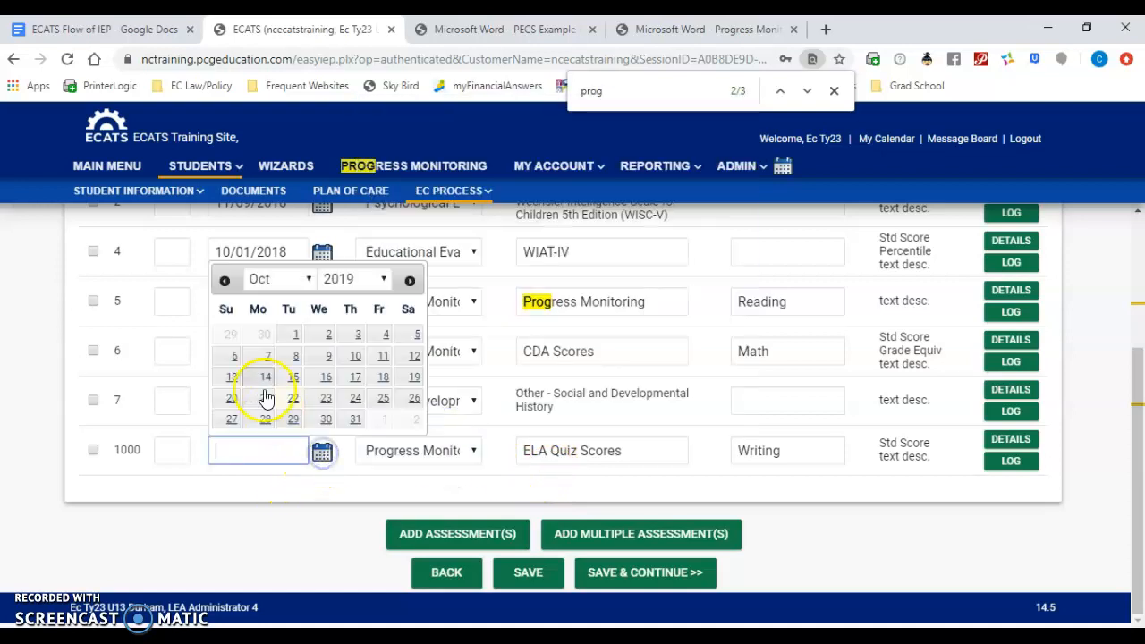
left_click(290, 352)
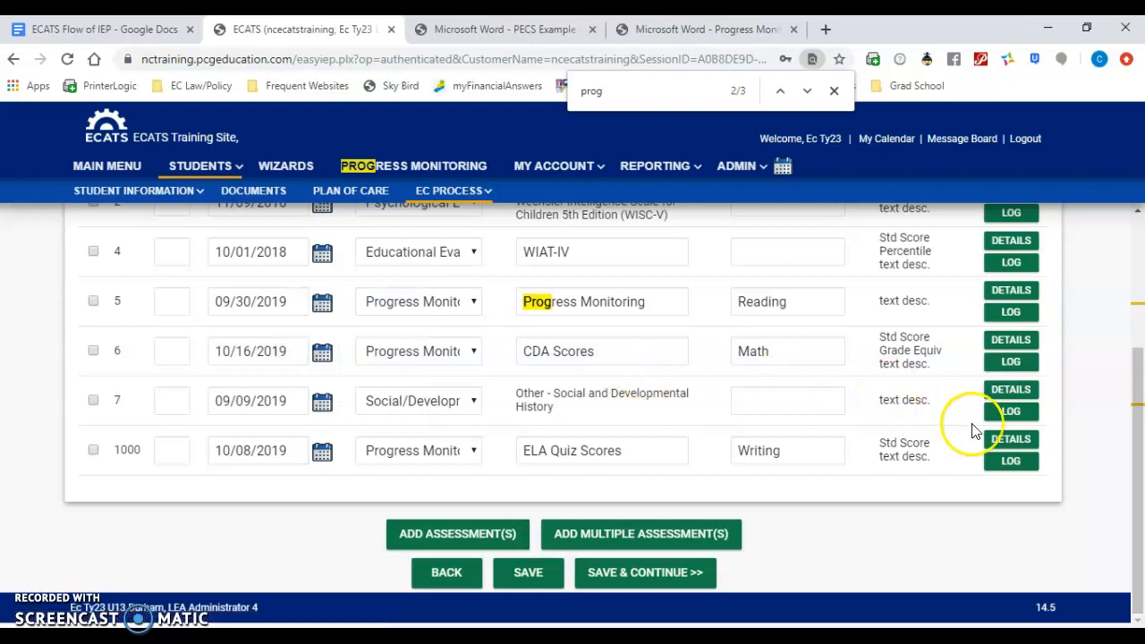
Step: Review the assessment details of ELA Quiz Scores and save them
left_click(1010, 440)
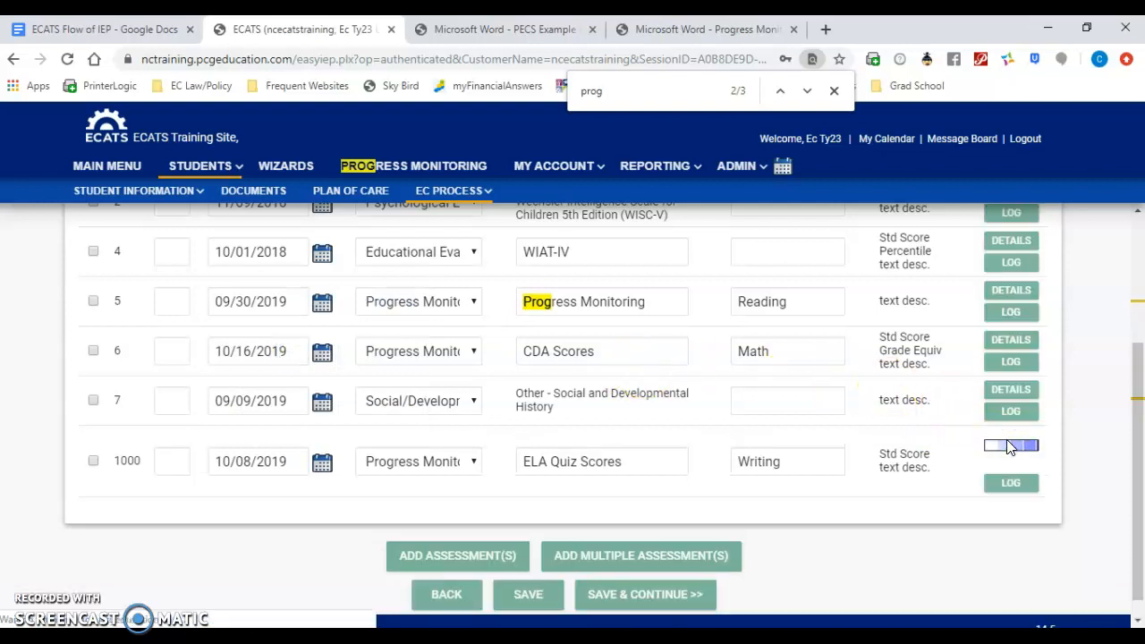
left_click_drag(1139, 309, 1137, 358)
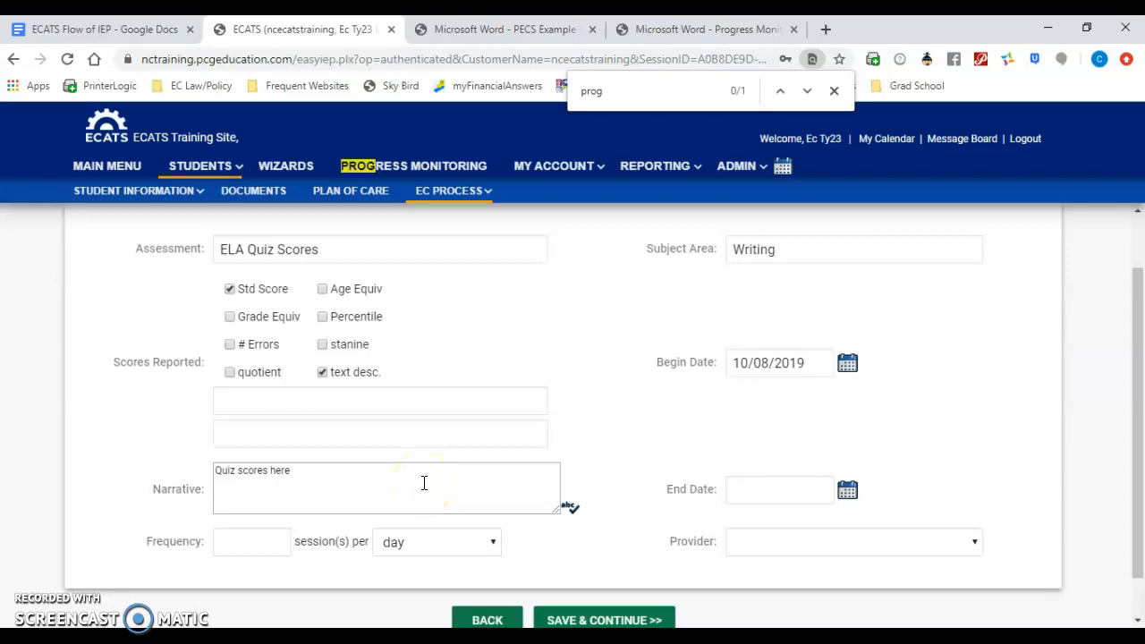
left_click(606, 619)
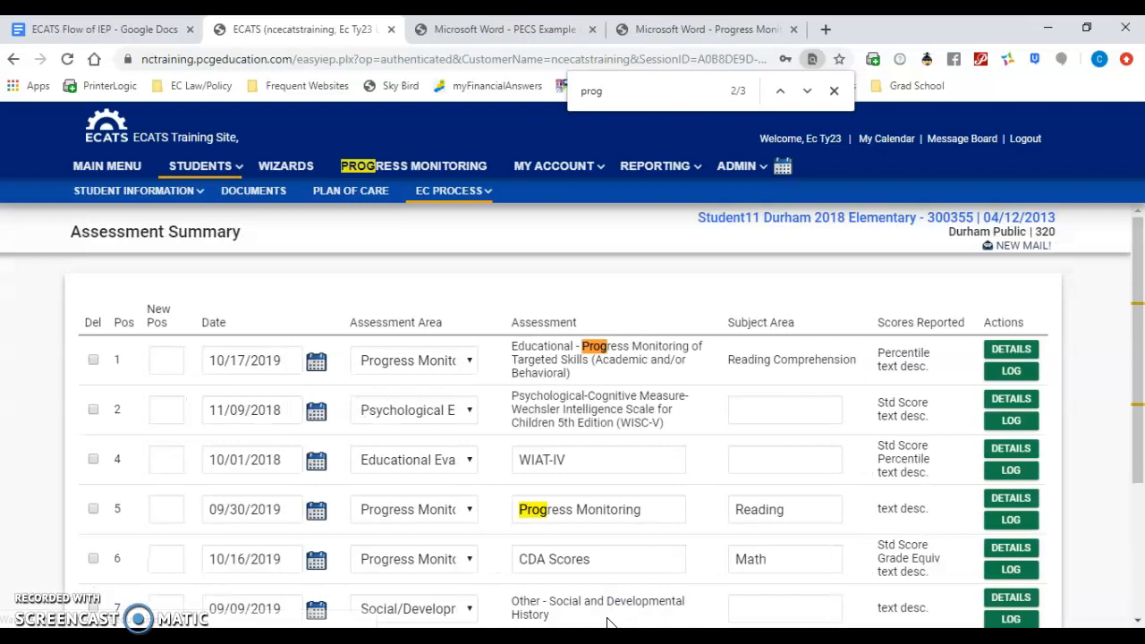
Step: Save the Assessment Summary, continue to Source Of Relevant Info, and return to the previous page
left_click_drag(1129, 272, 1136, 388)
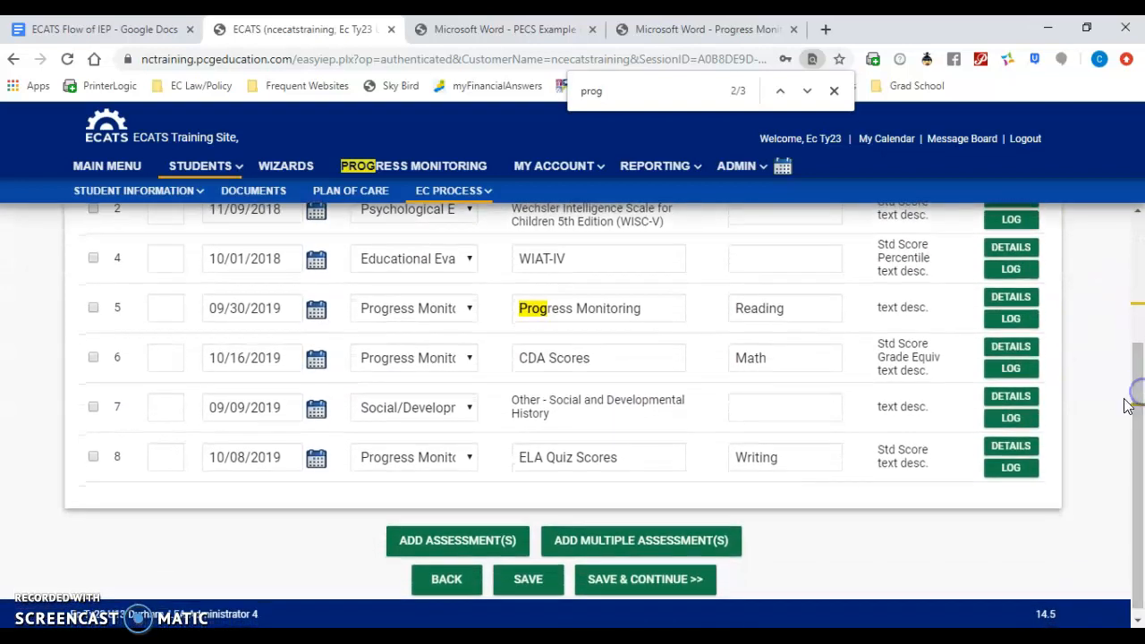
left_click(631, 587)
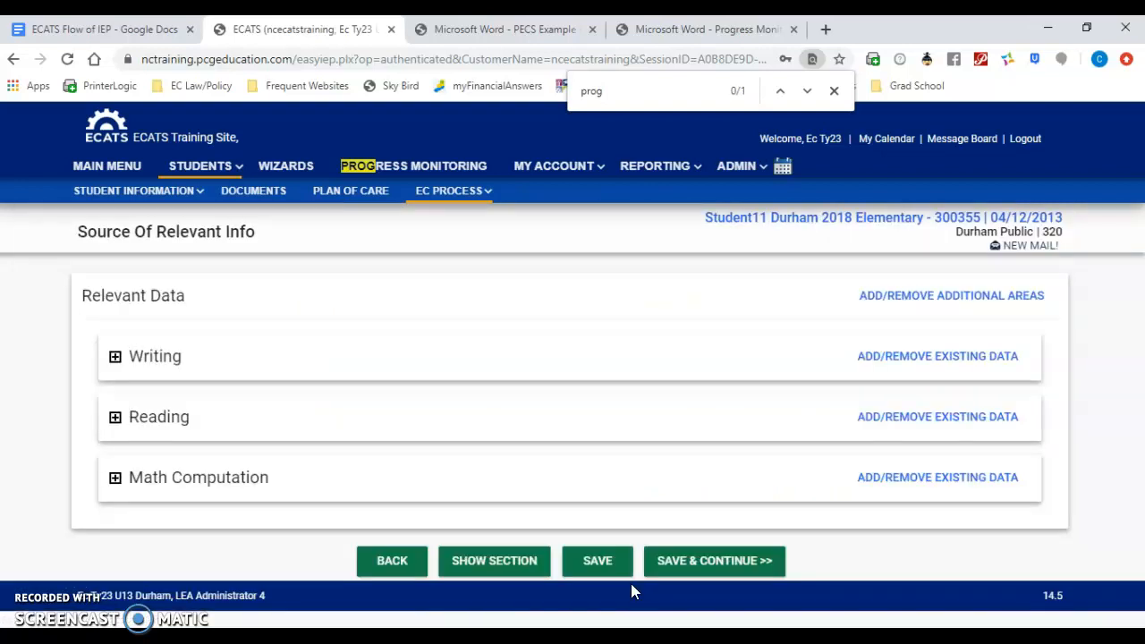
left_click(393, 561)
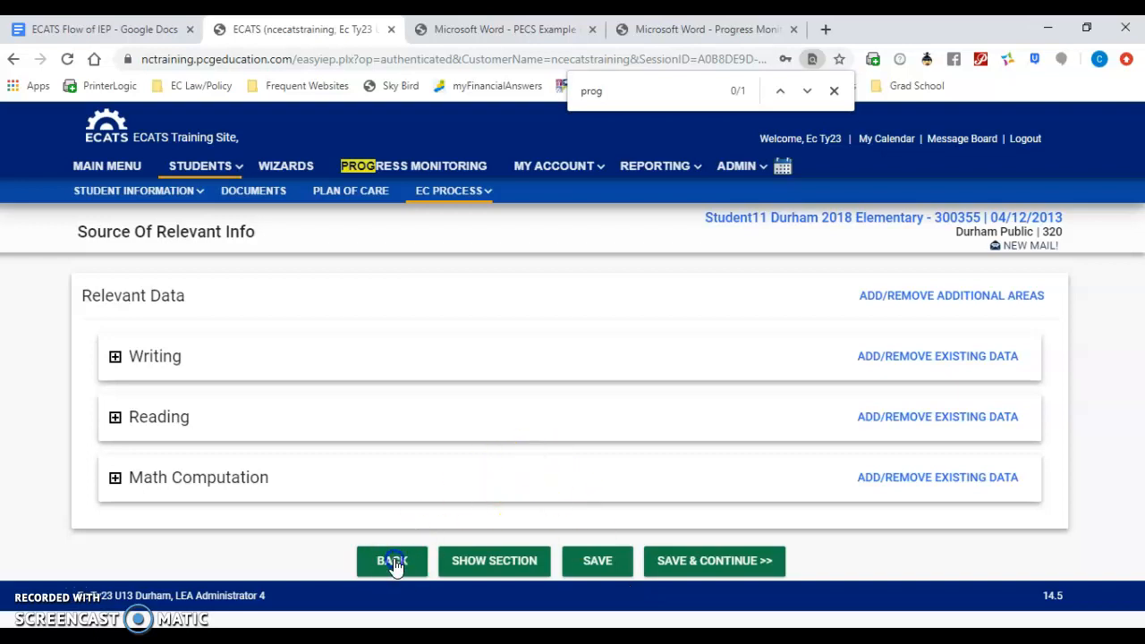